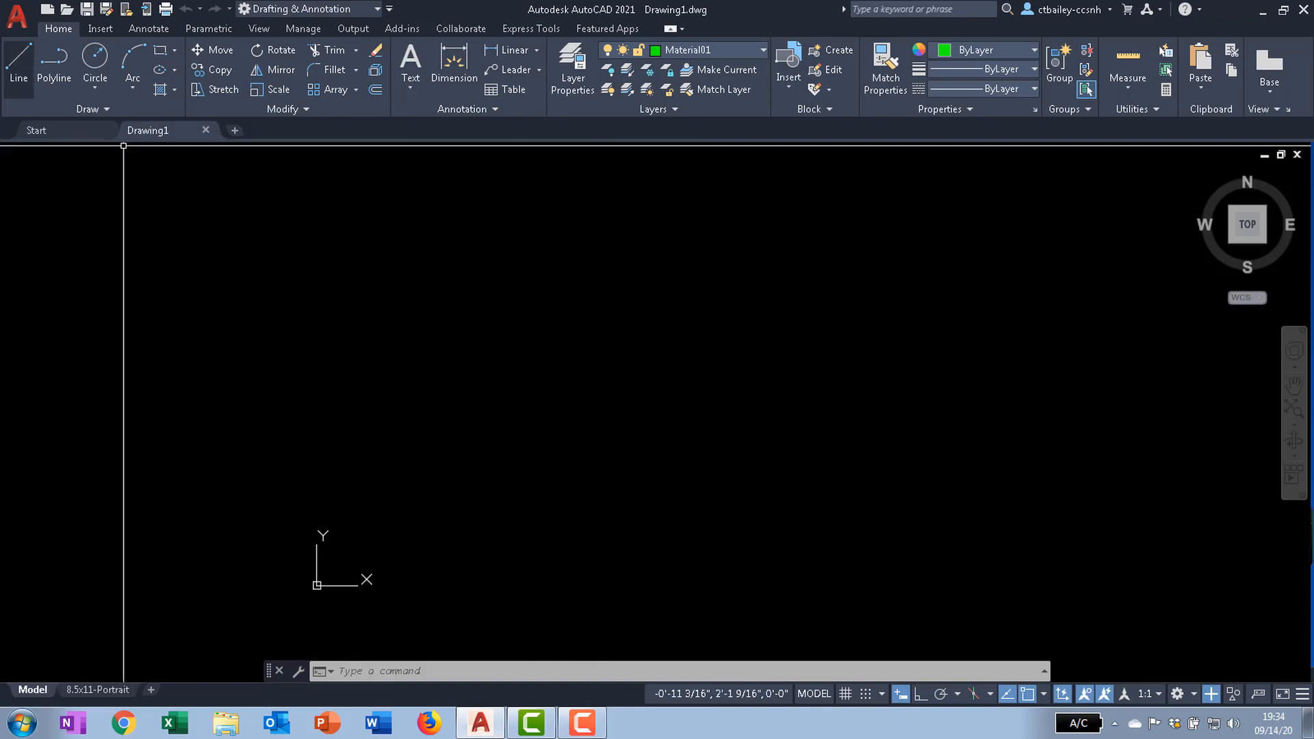
- Start saving the drawing and browse to the InClass Work folder inside Civil 3D Projects on Local Disk (C:)
click(88, 13)
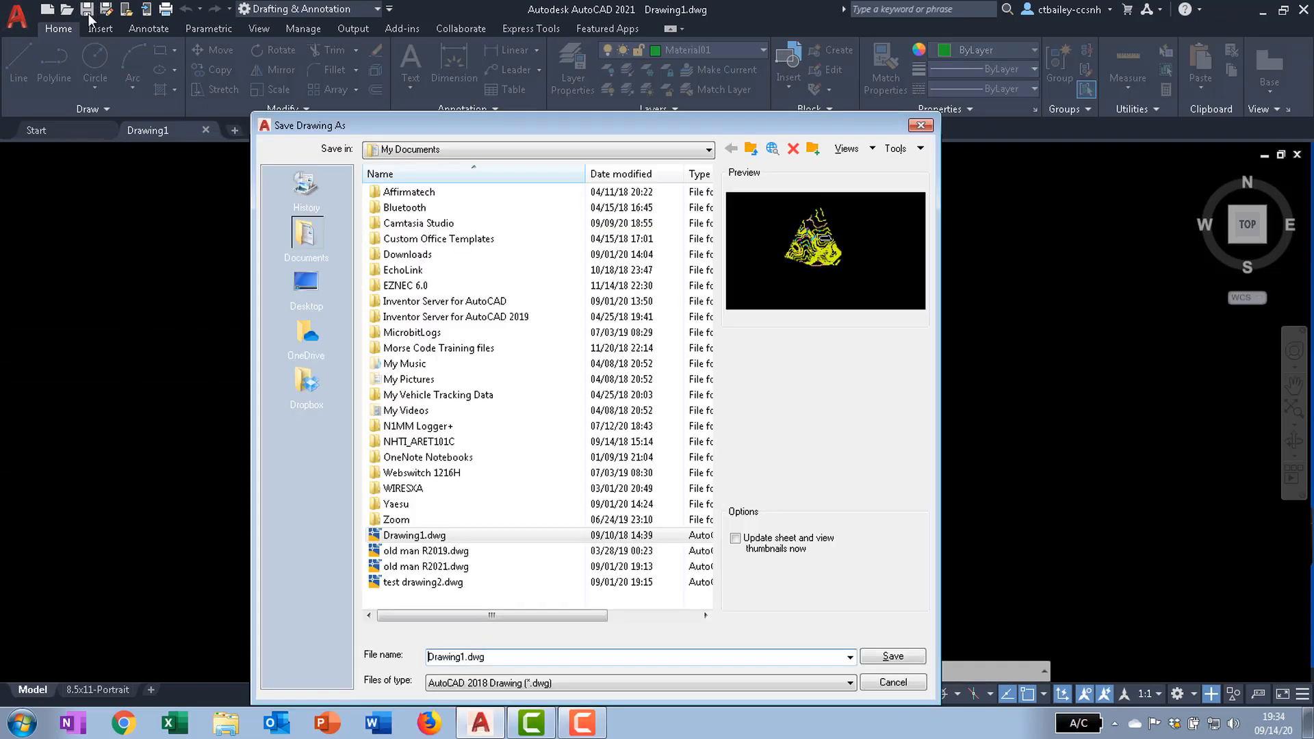
click(448, 148)
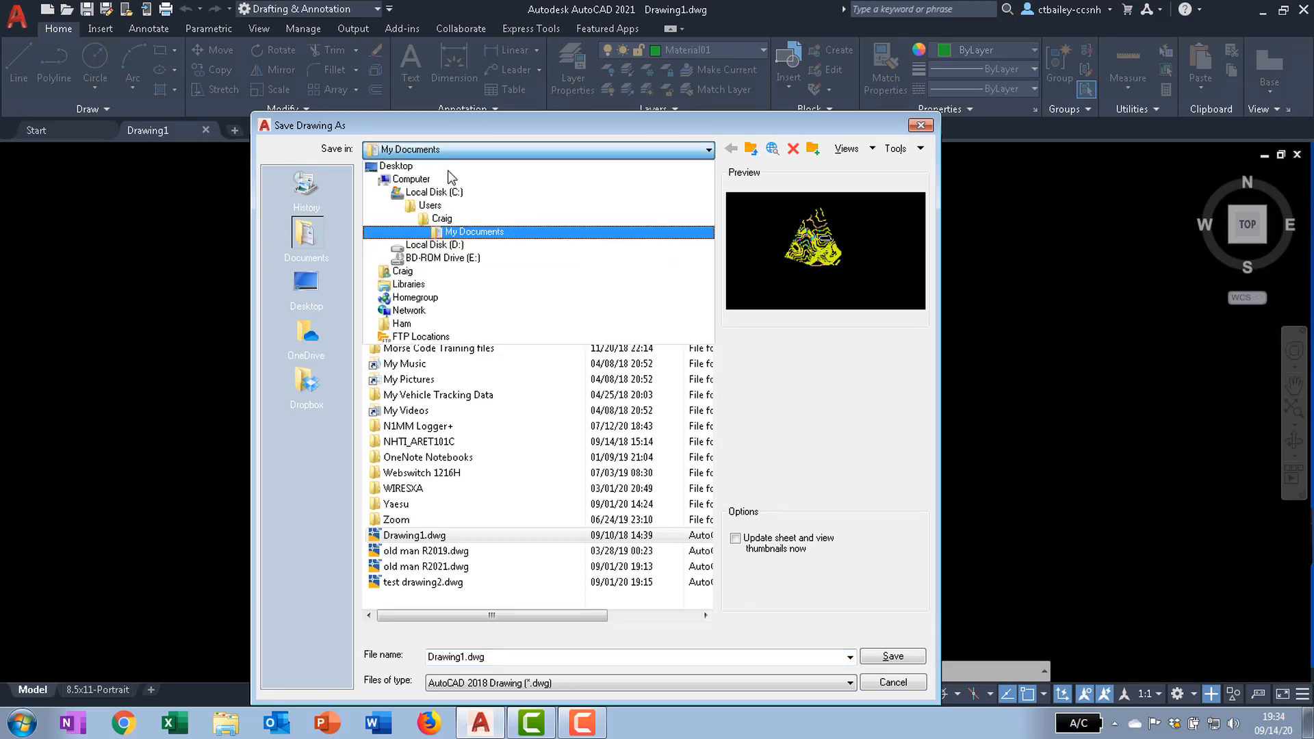
click(434, 197)
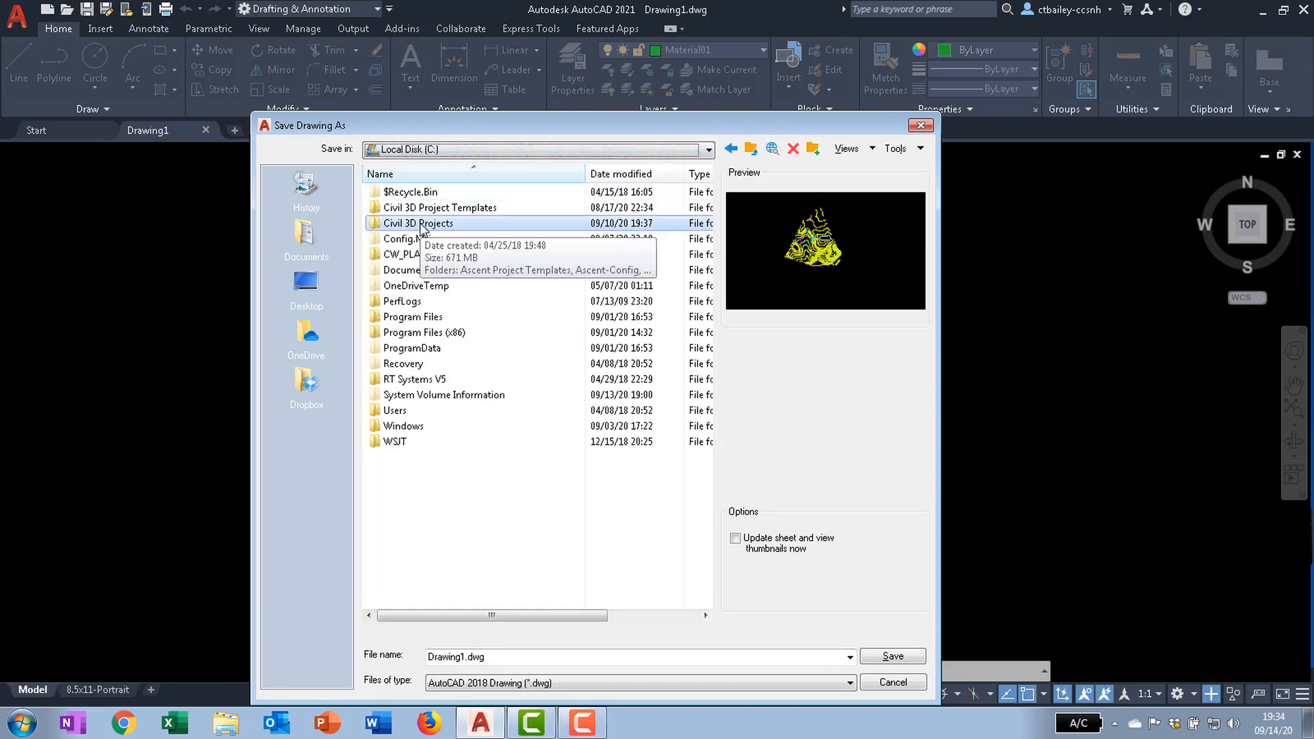
double_click(417, 223)
double_click(410, 254)
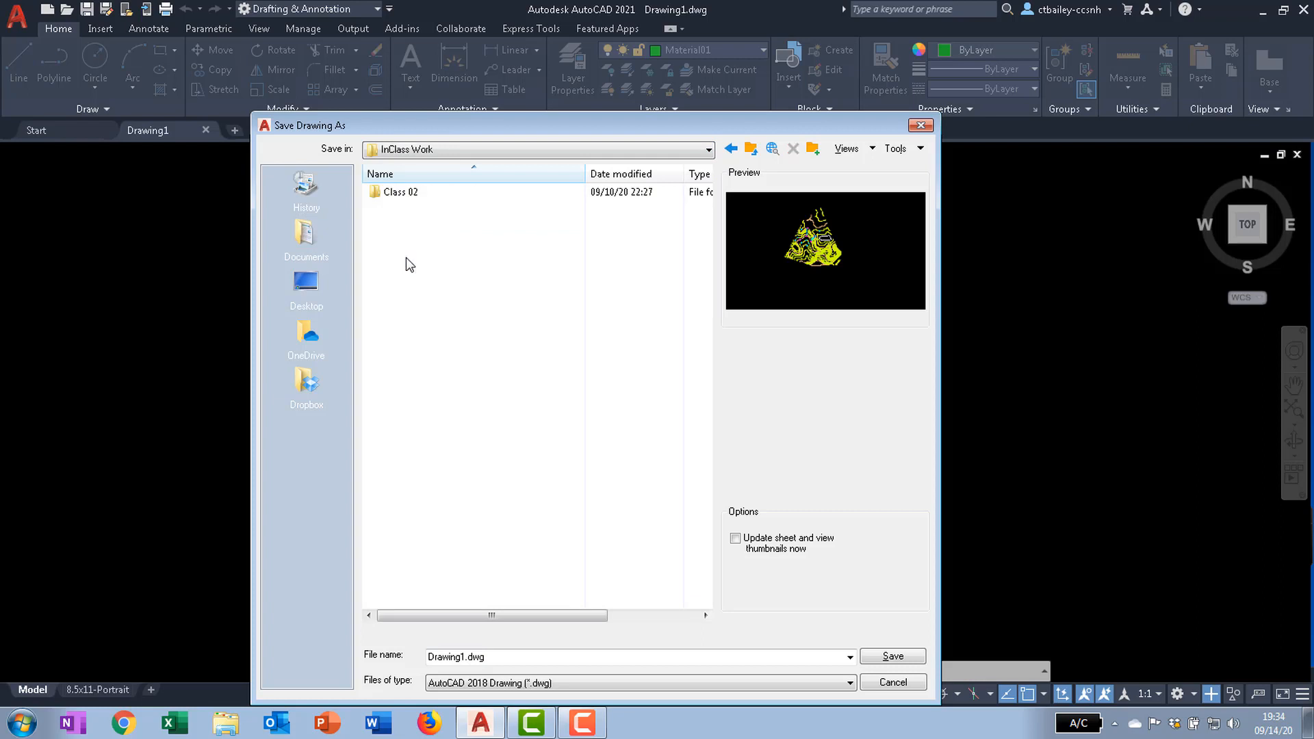
- Create a new folder named GeoQuickProject4.1 inside InClass Work
right_click(459, 406)
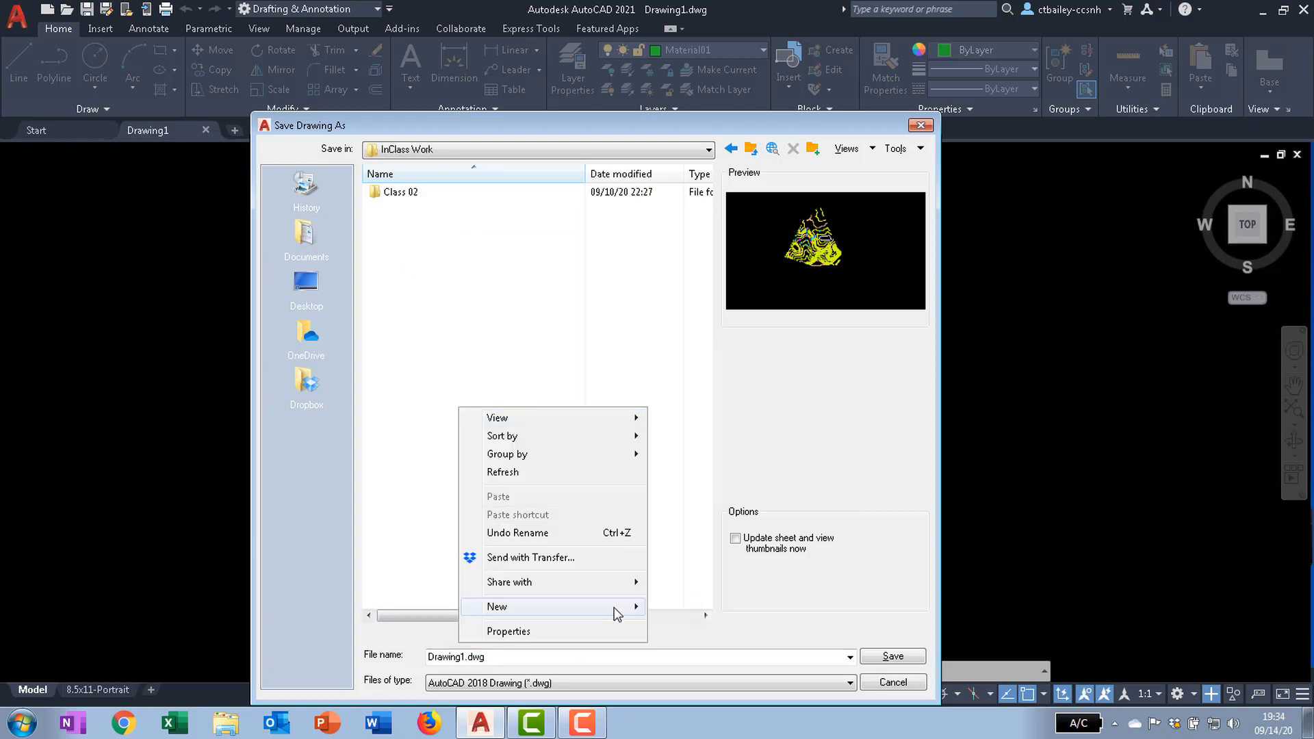
mouse_move(617, 607)
click(687, 366)
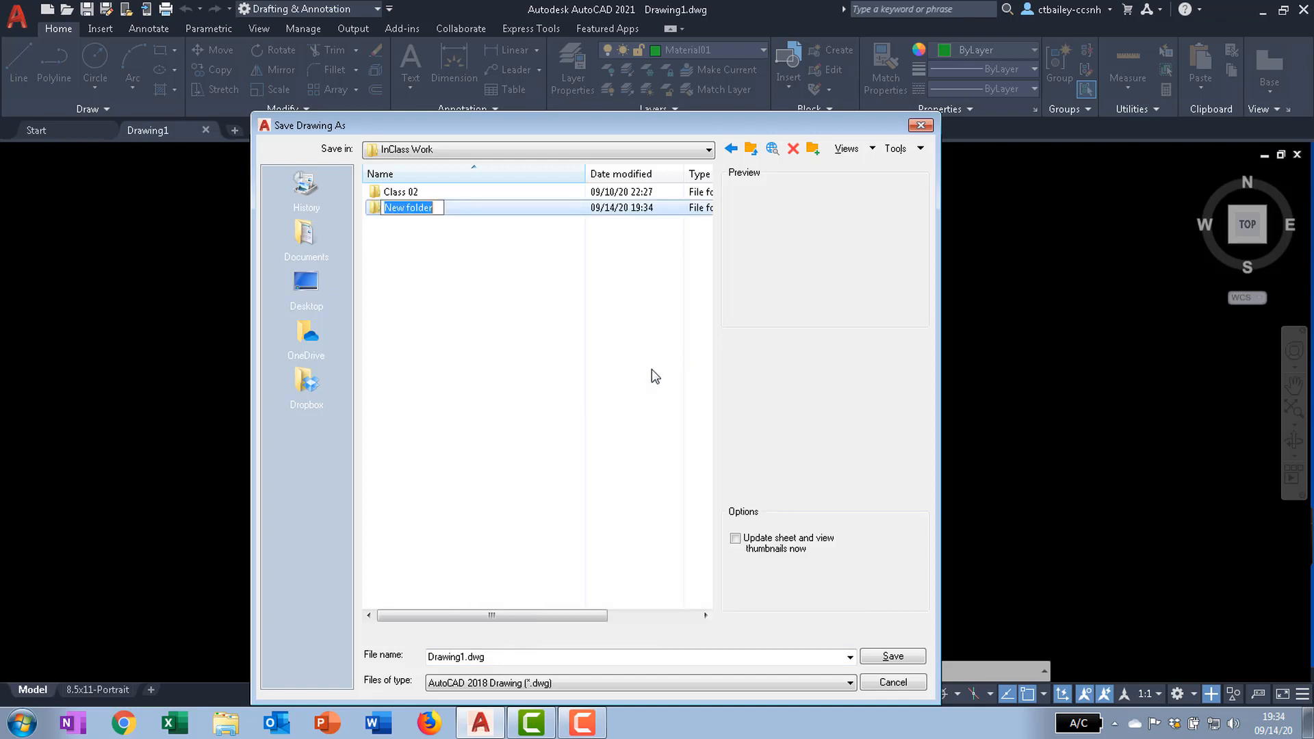
text(GeoQuickProject)
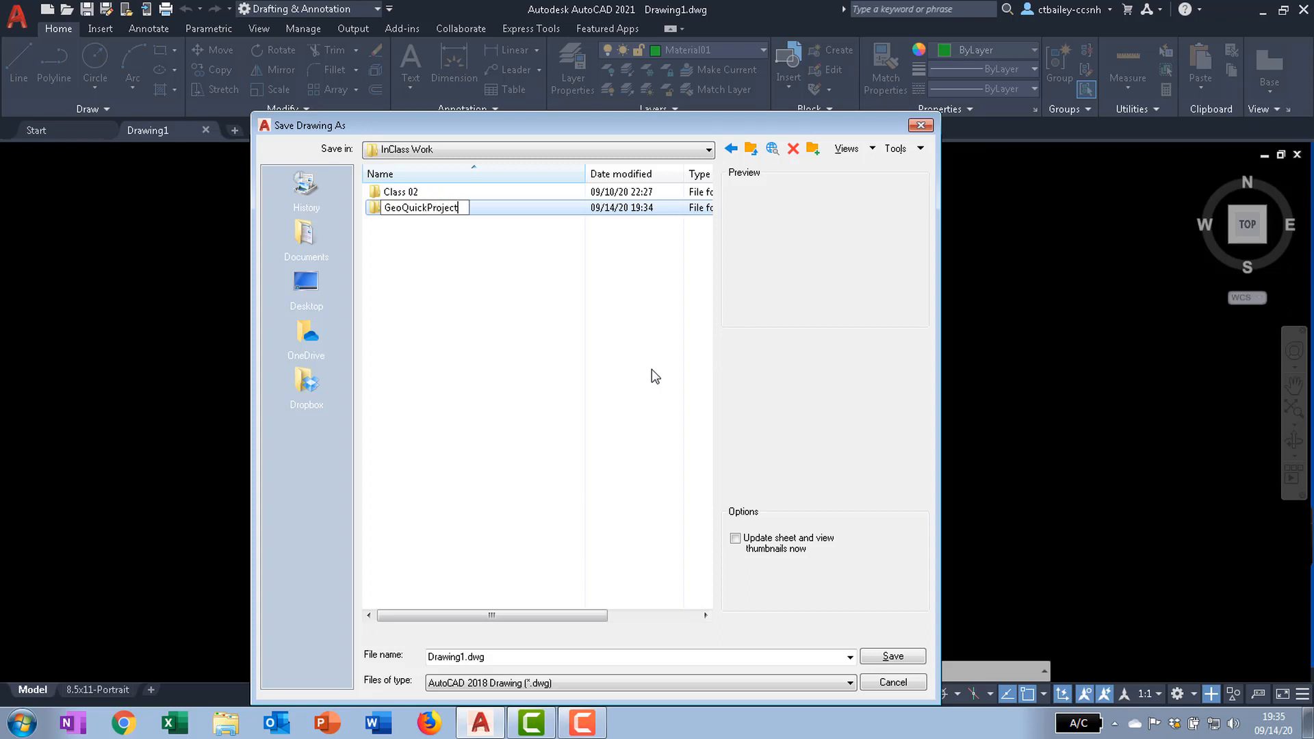
text(4.1)
key(Return)
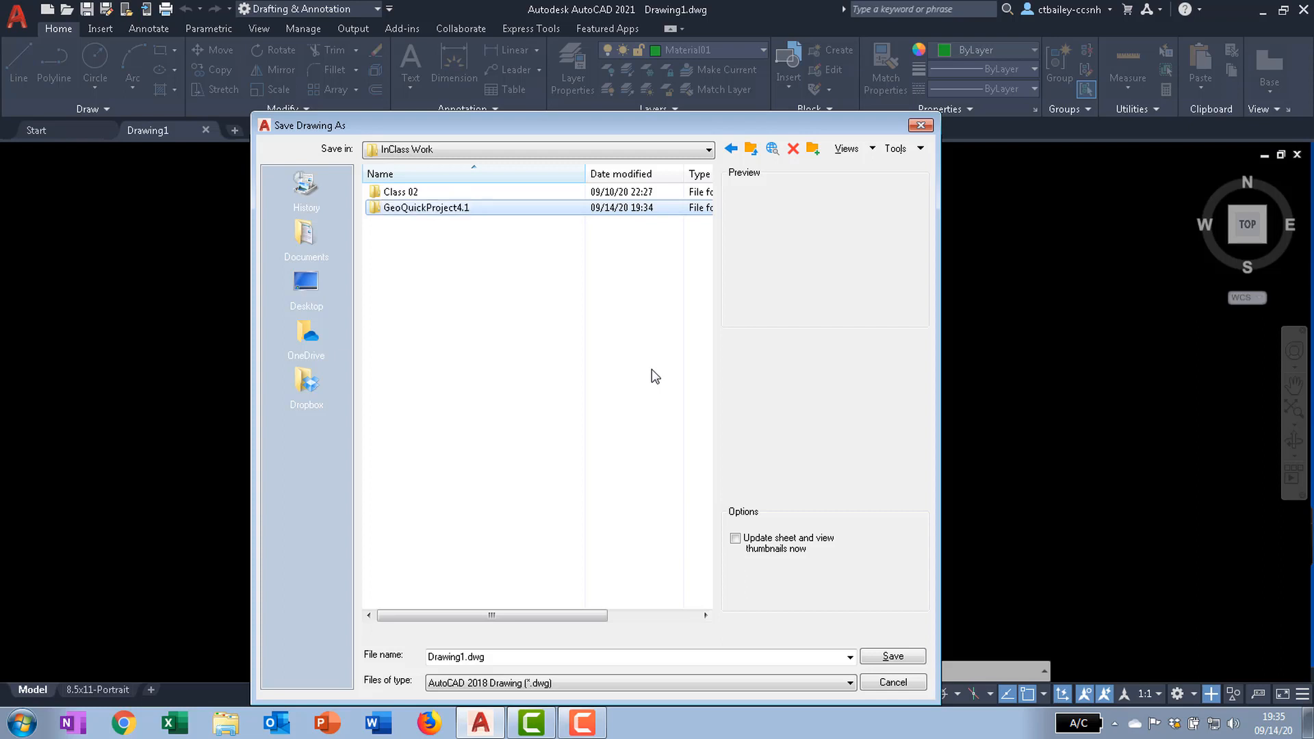
- Save the drawing as GeoQuickR2021 in the GeoQuickProject4.1 folder
double_click(393, 208)
click(522, 658)
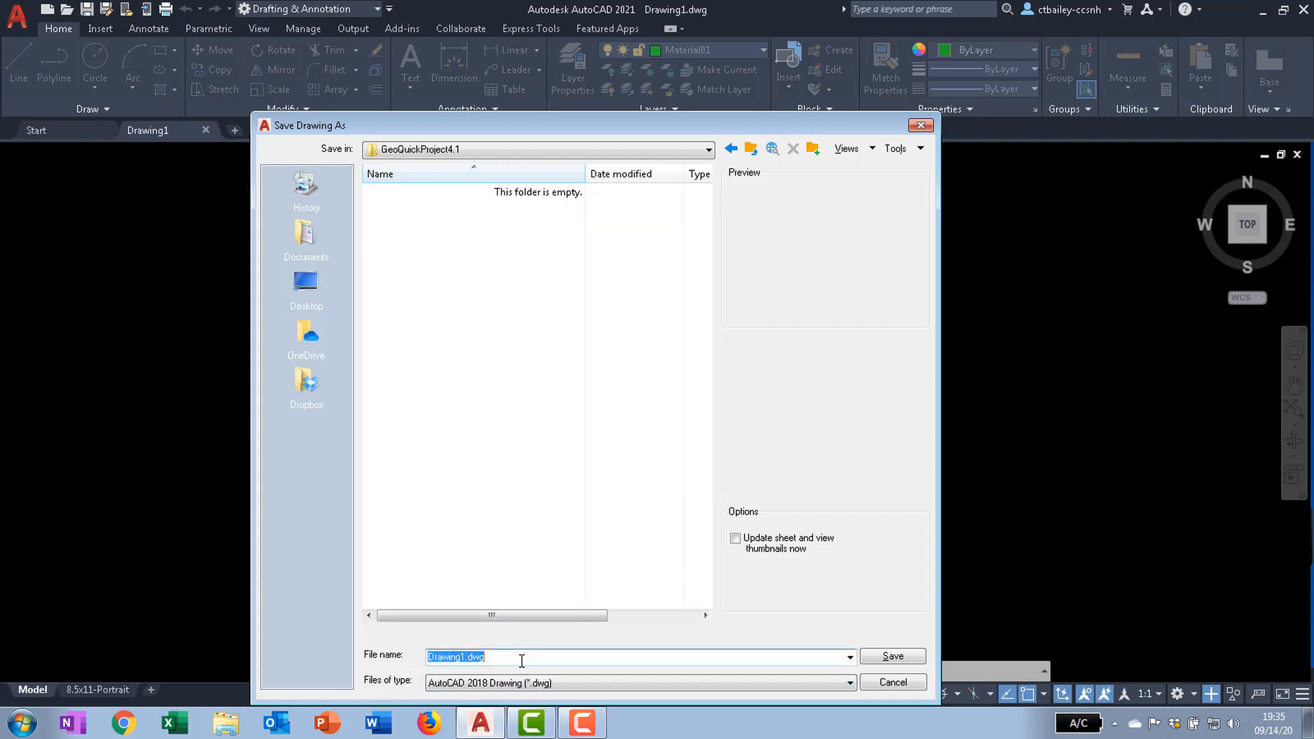
text(GeoQuickR2021)
key(Return)
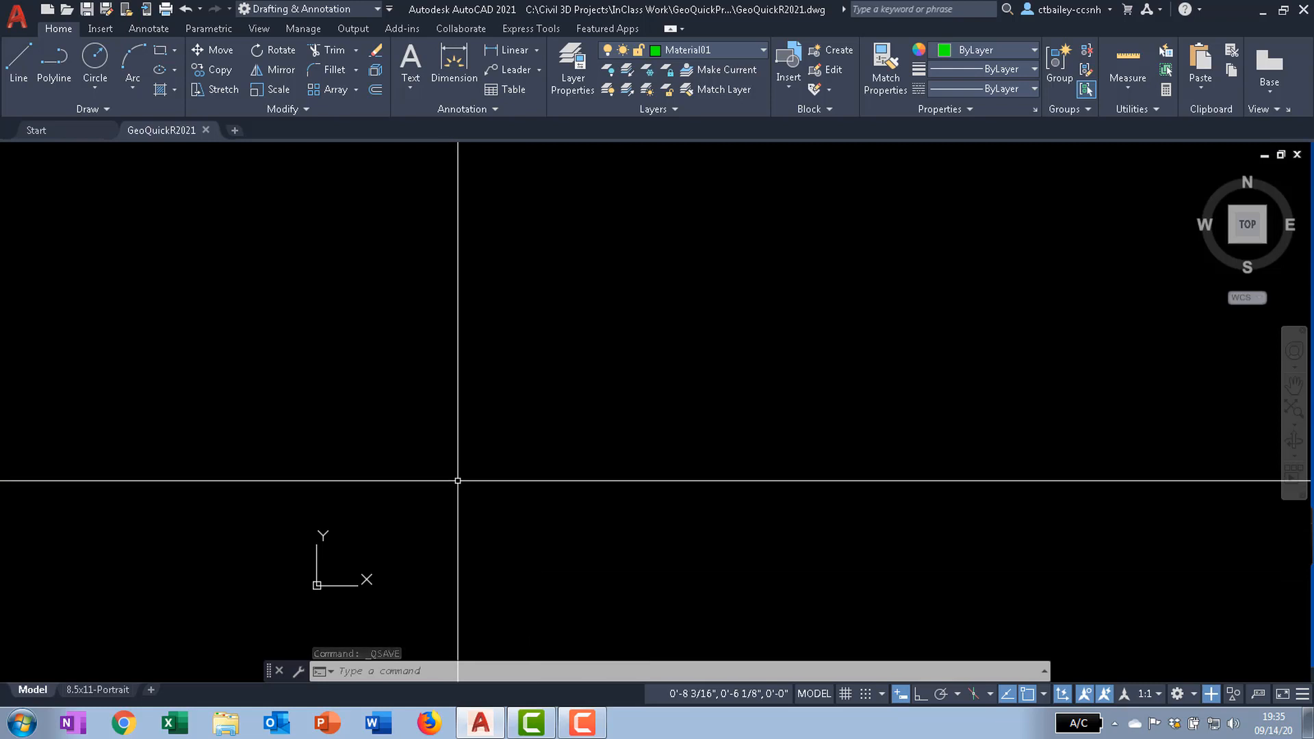
- Set the drawing's length units to Decimal
text(units)
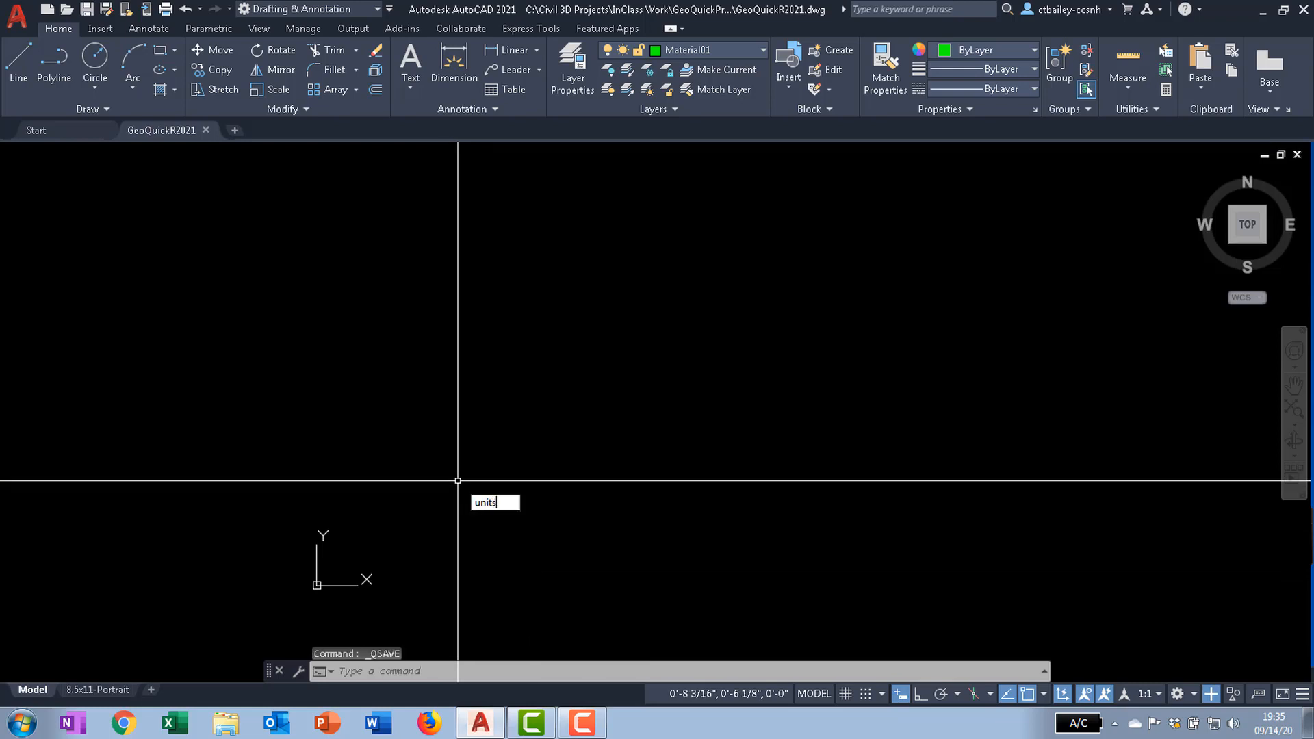
key(Return)
click(575, 248)
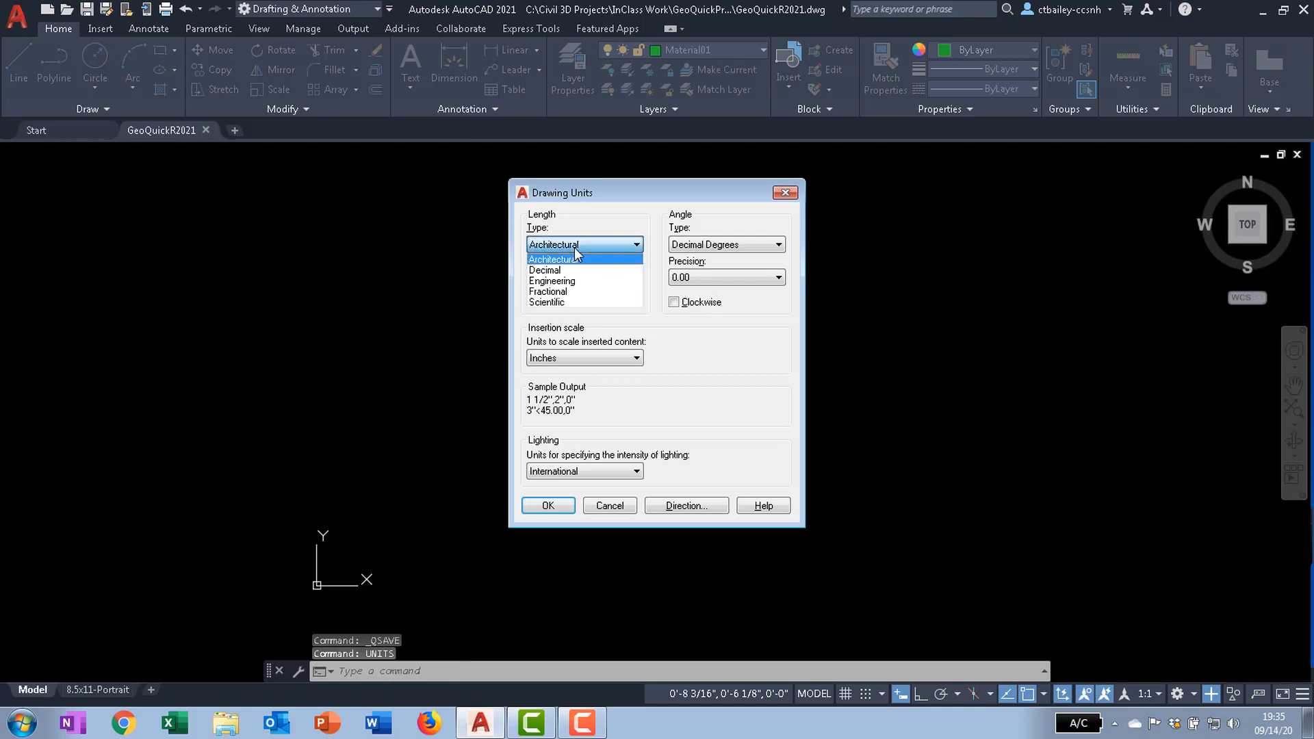
click(557, 269)
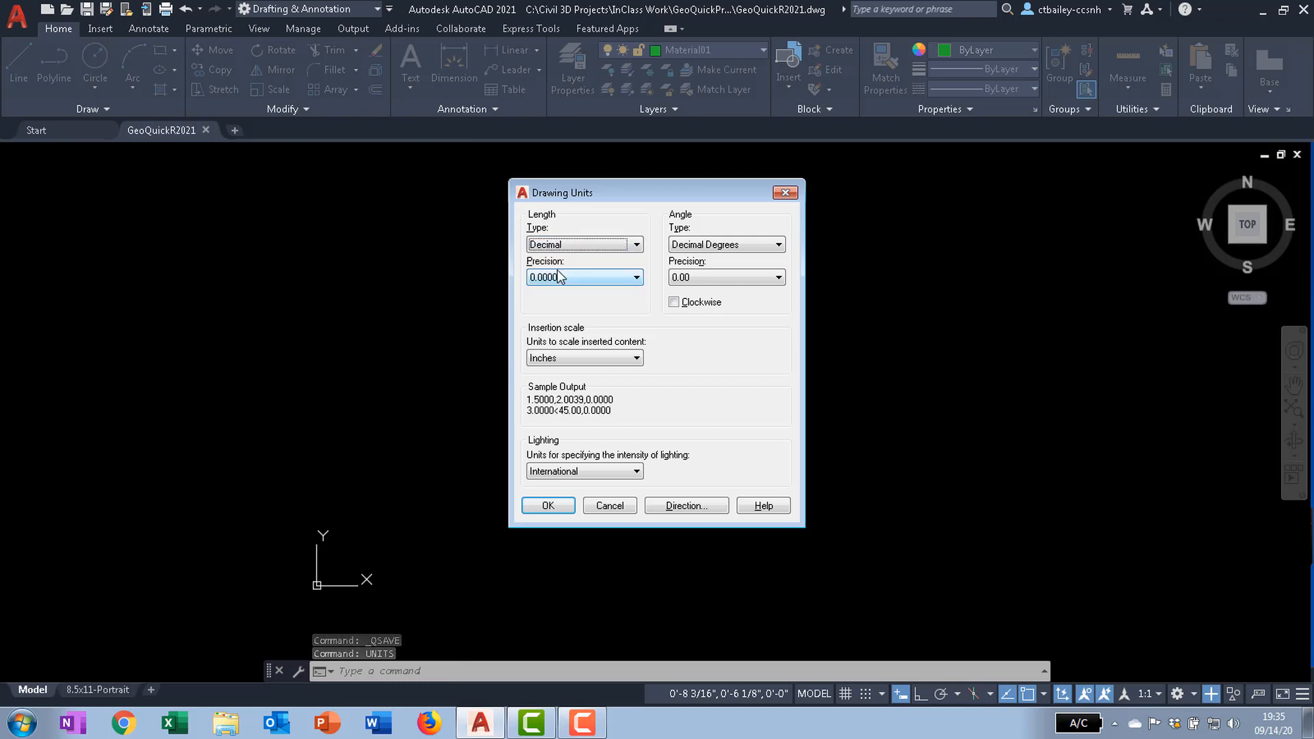
click(549, 506)
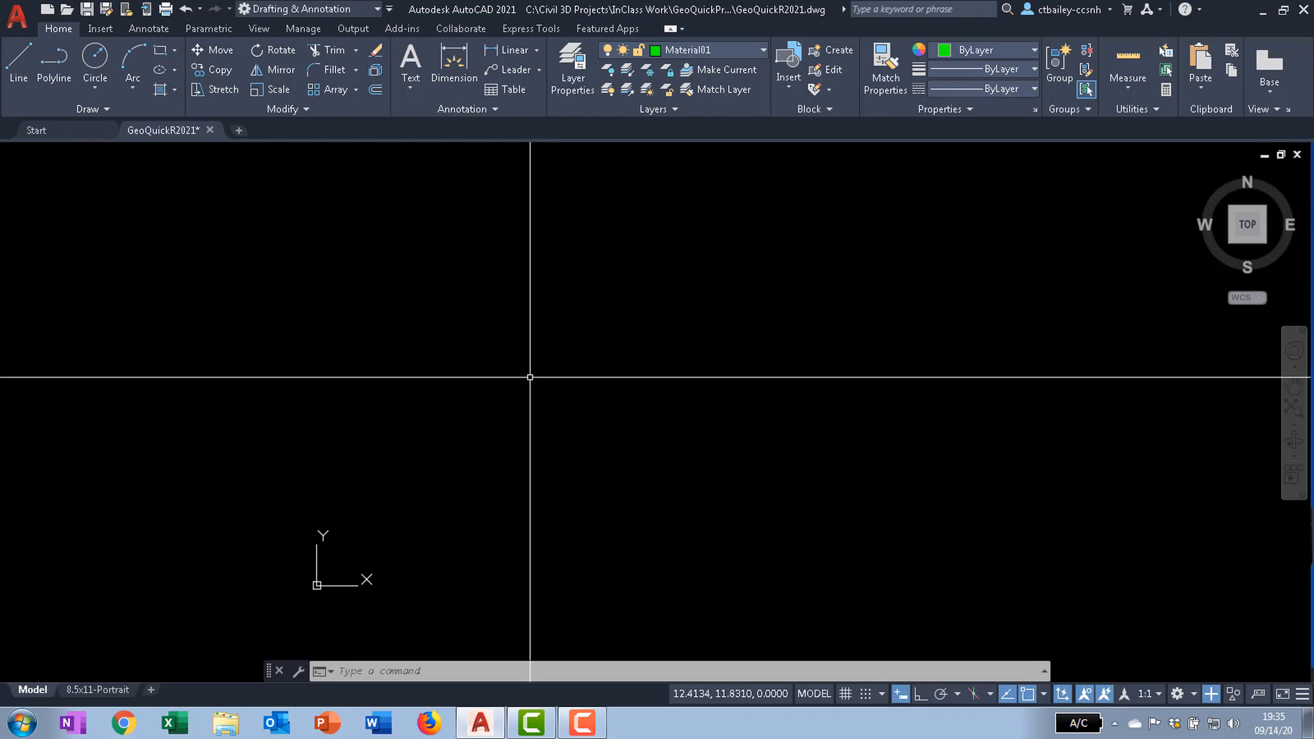
- Draw a rectangle with its first corner at 4,5 and its opposite corner at the relative offset @3,5
text(rec)
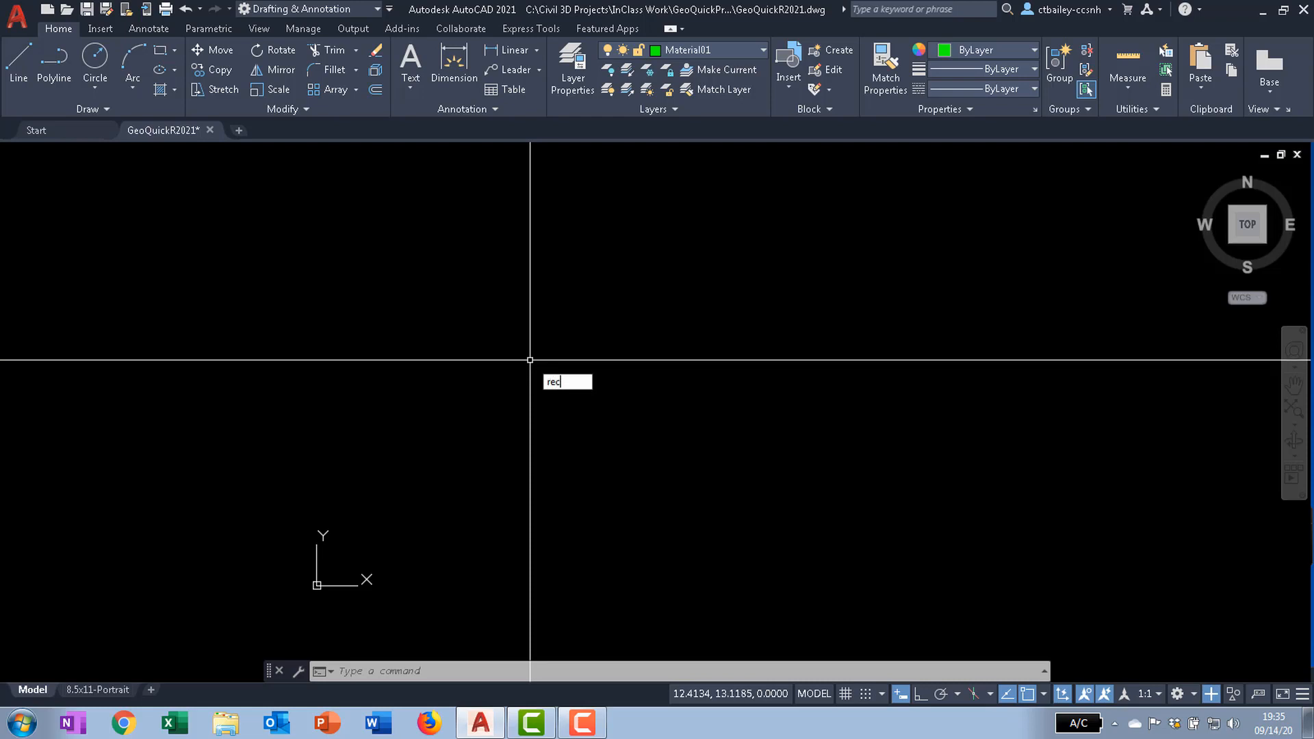
text(tangle)
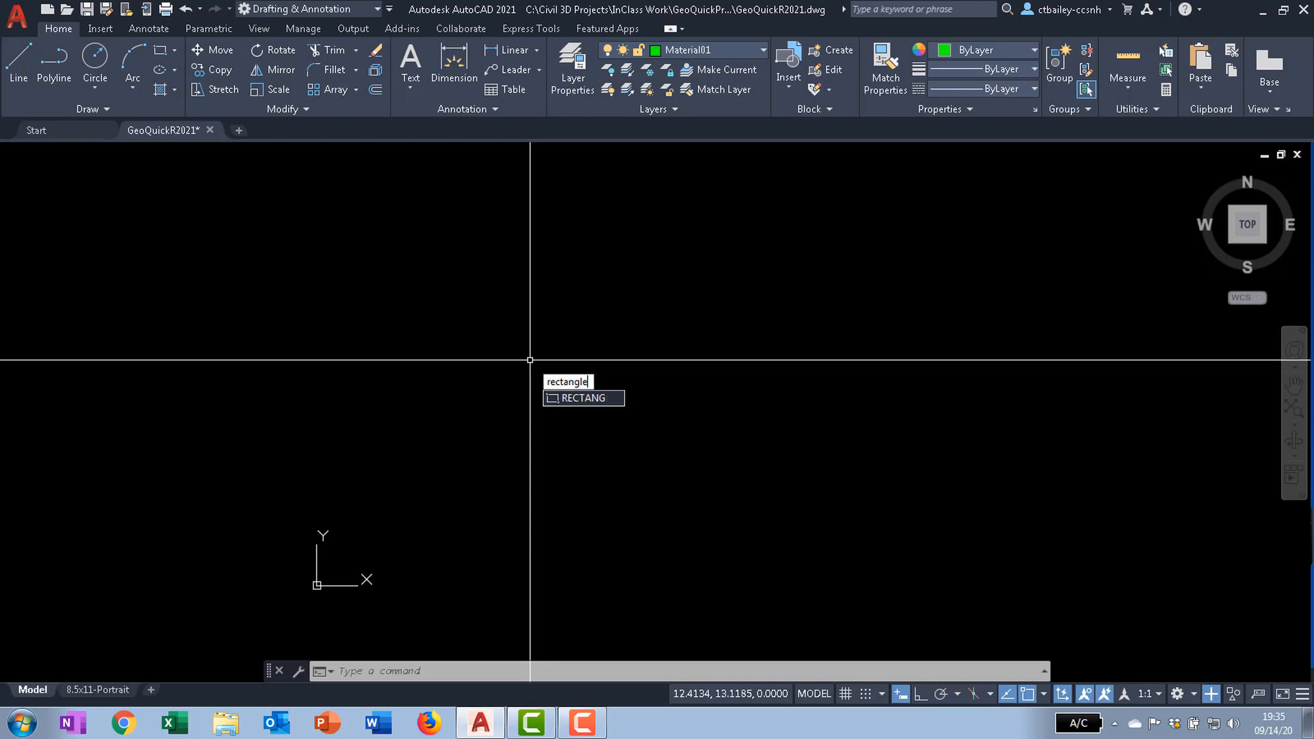
key(Return)
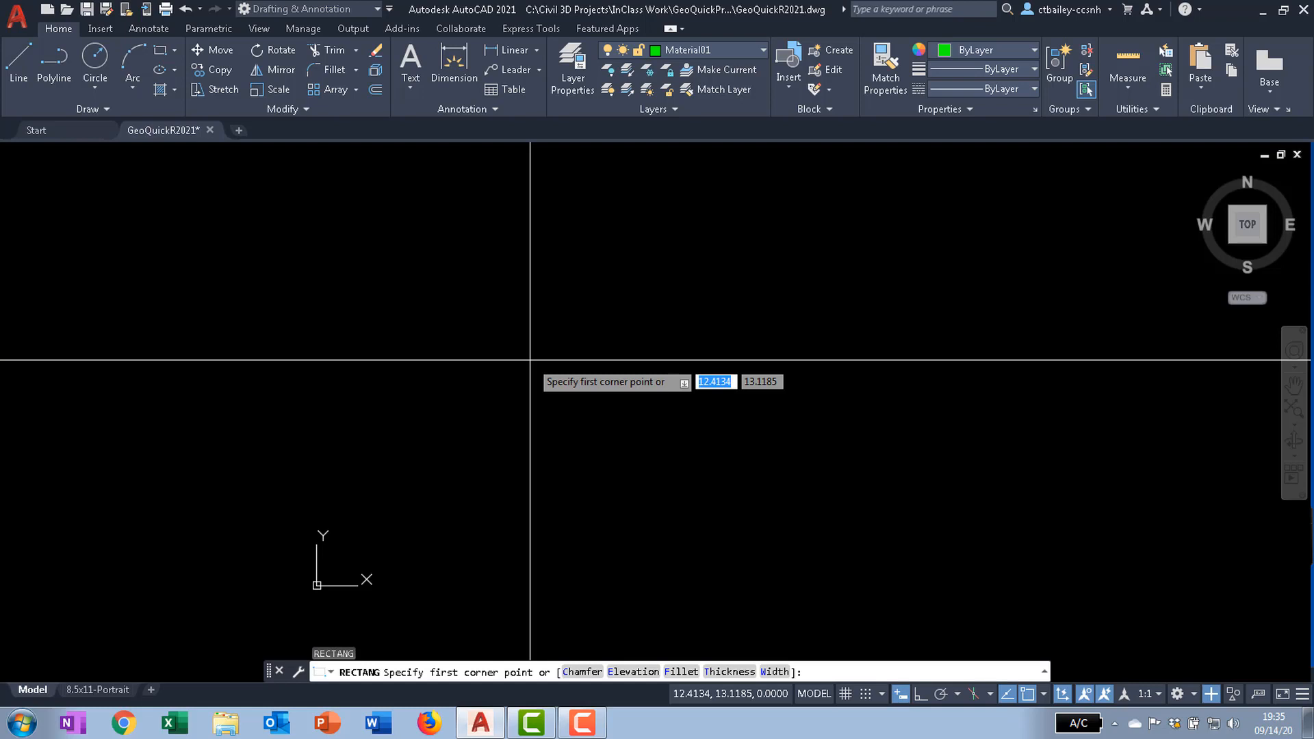
text(4,5)
key(Return)
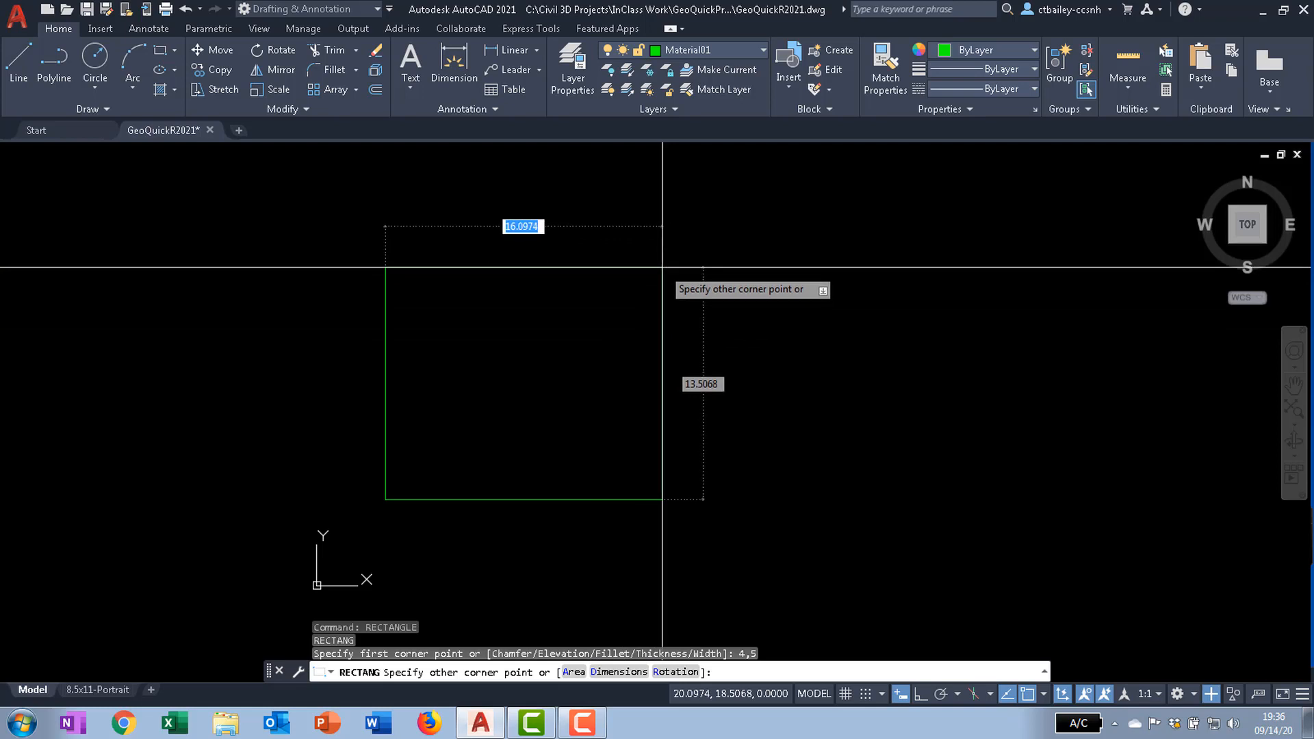
text(@)
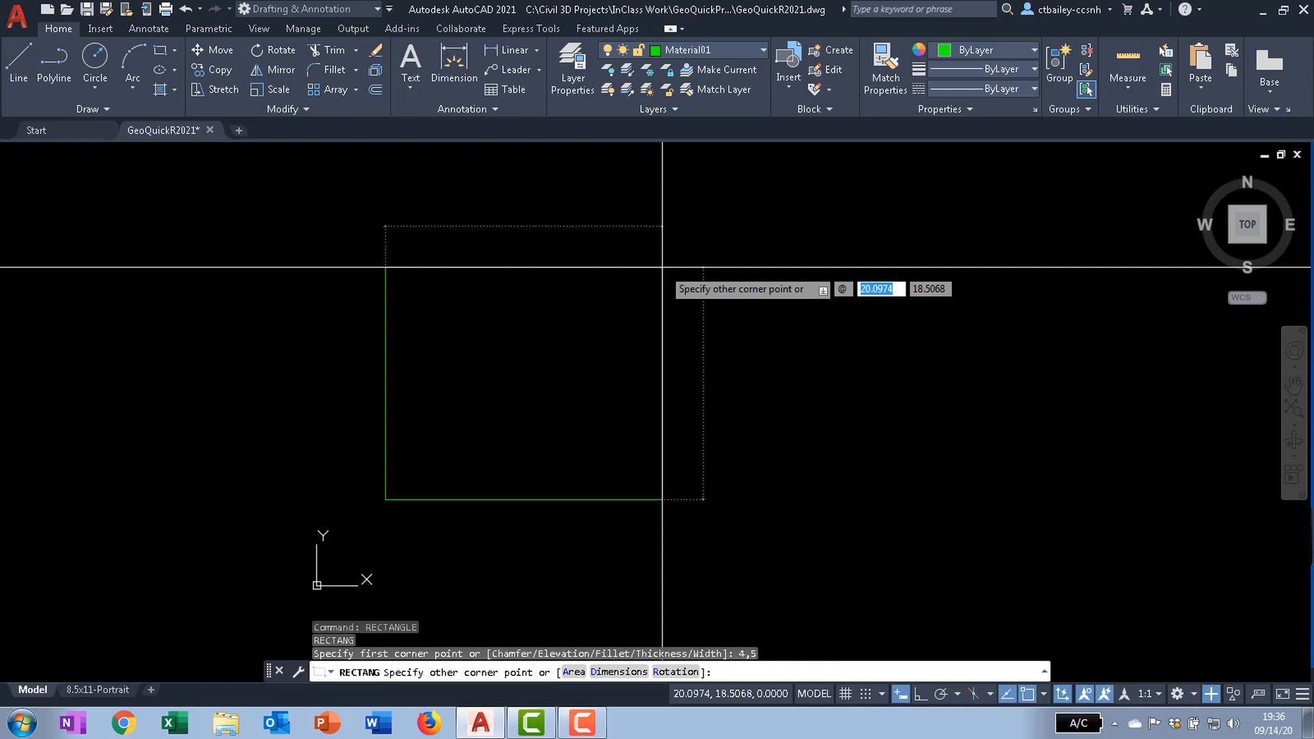
text(3,5)
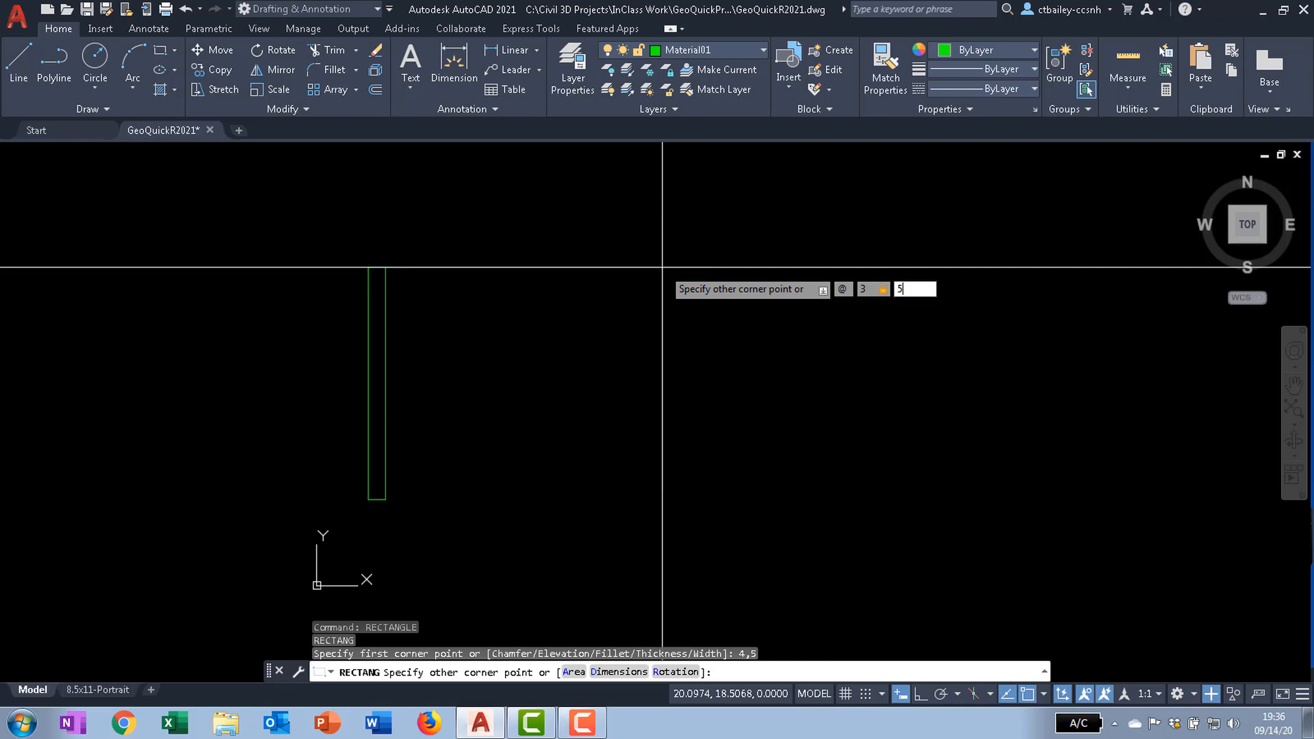
key(Return)
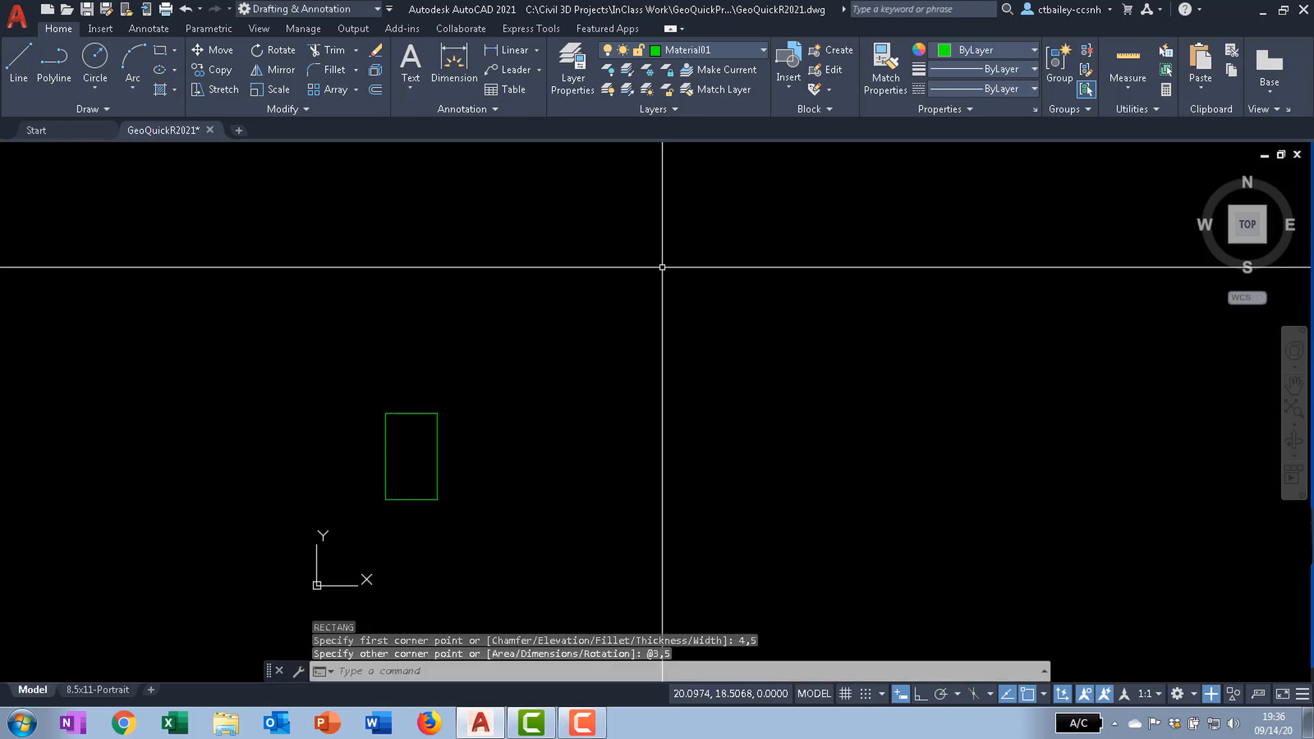
- Select the rectangle and check the coordinates of its lower-left and upper-right corners and the length of its upper edge
scroll(402, 518, up, 2)
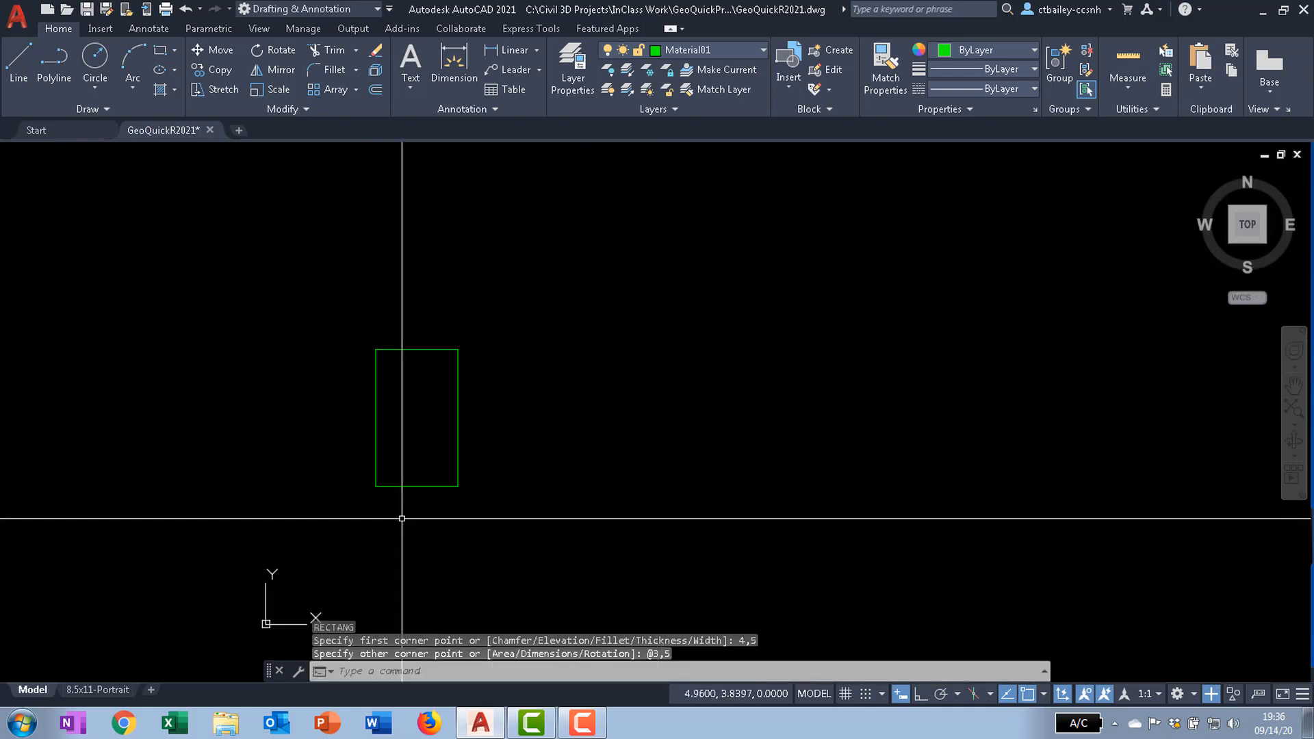
scroll(401, 513, up, 4)
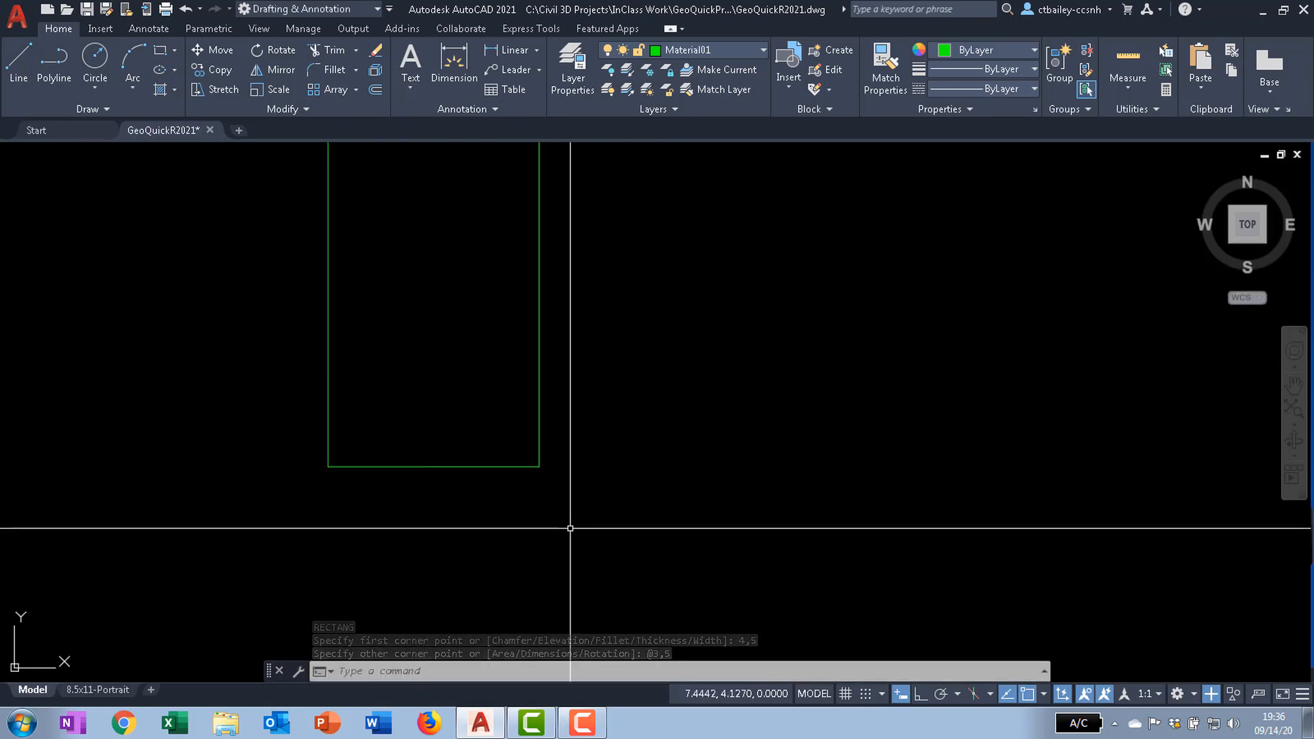
scroll(570, 529, down, 2)
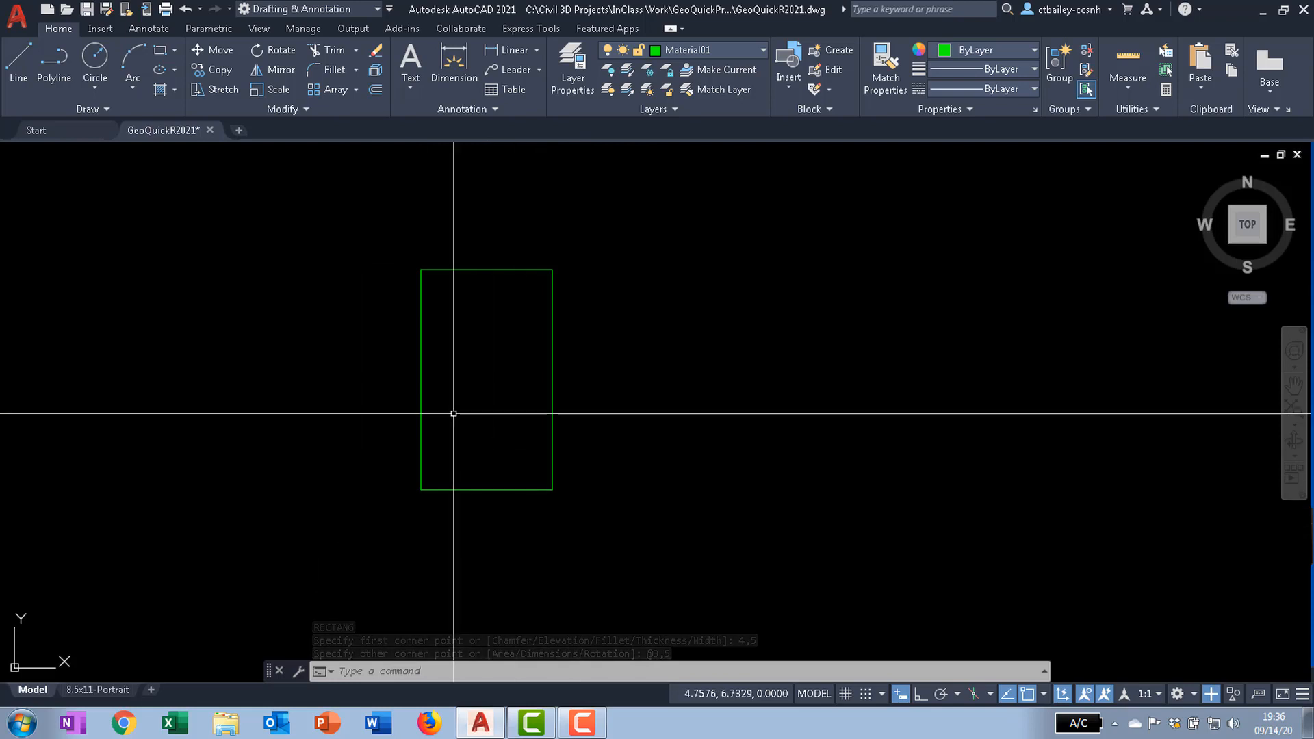
click(421, 487)
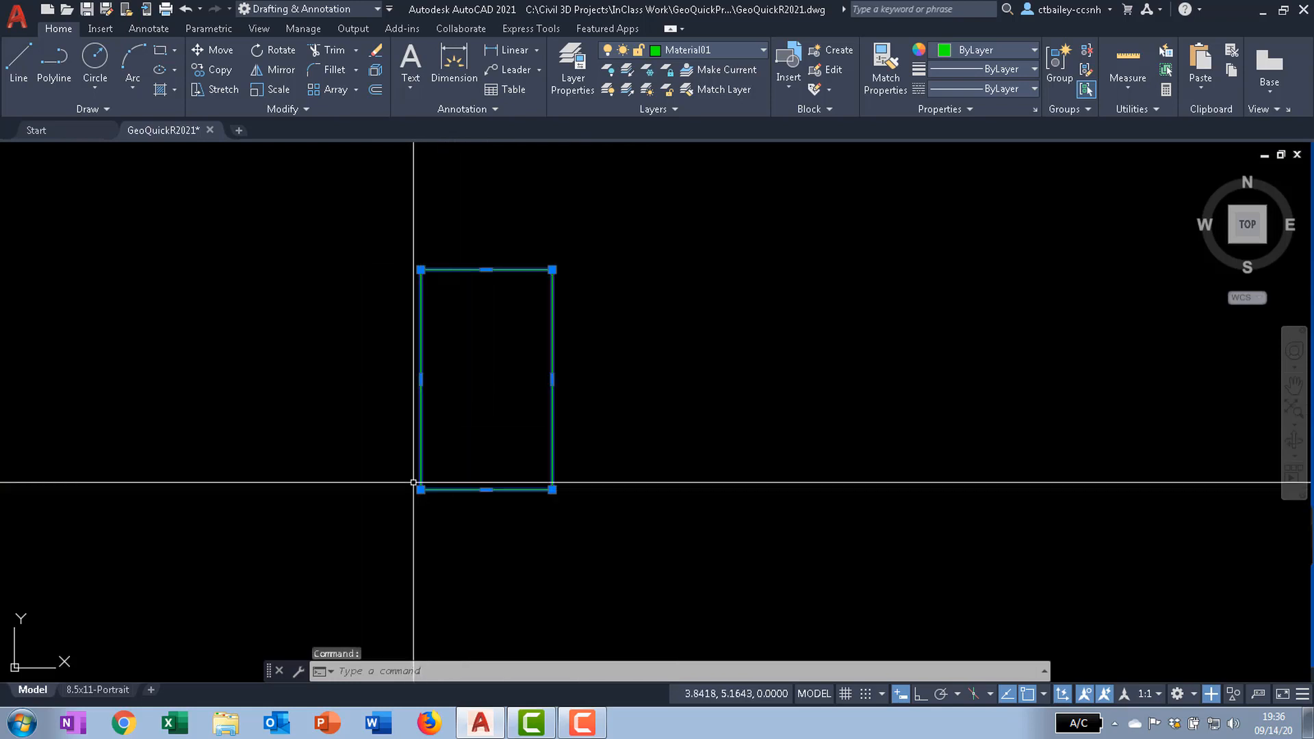
mouse_move(421, 489)
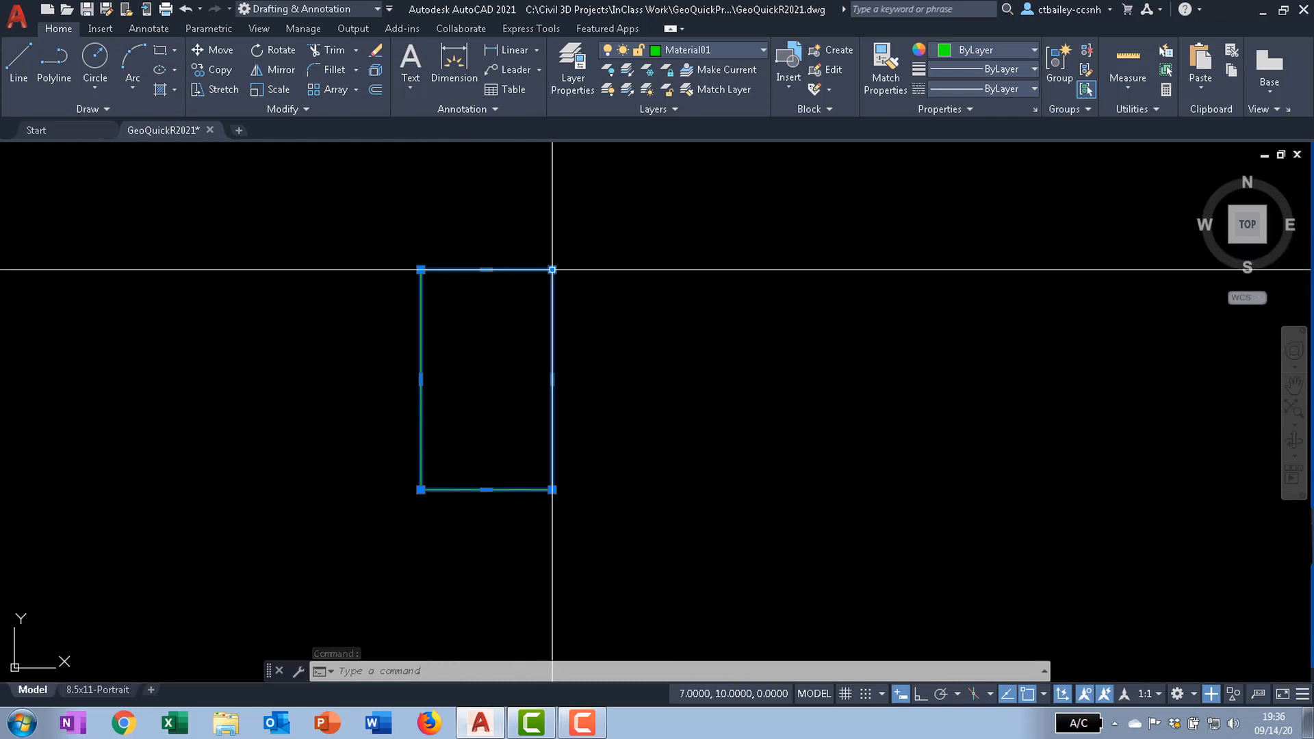
mouse_move(552, 270)
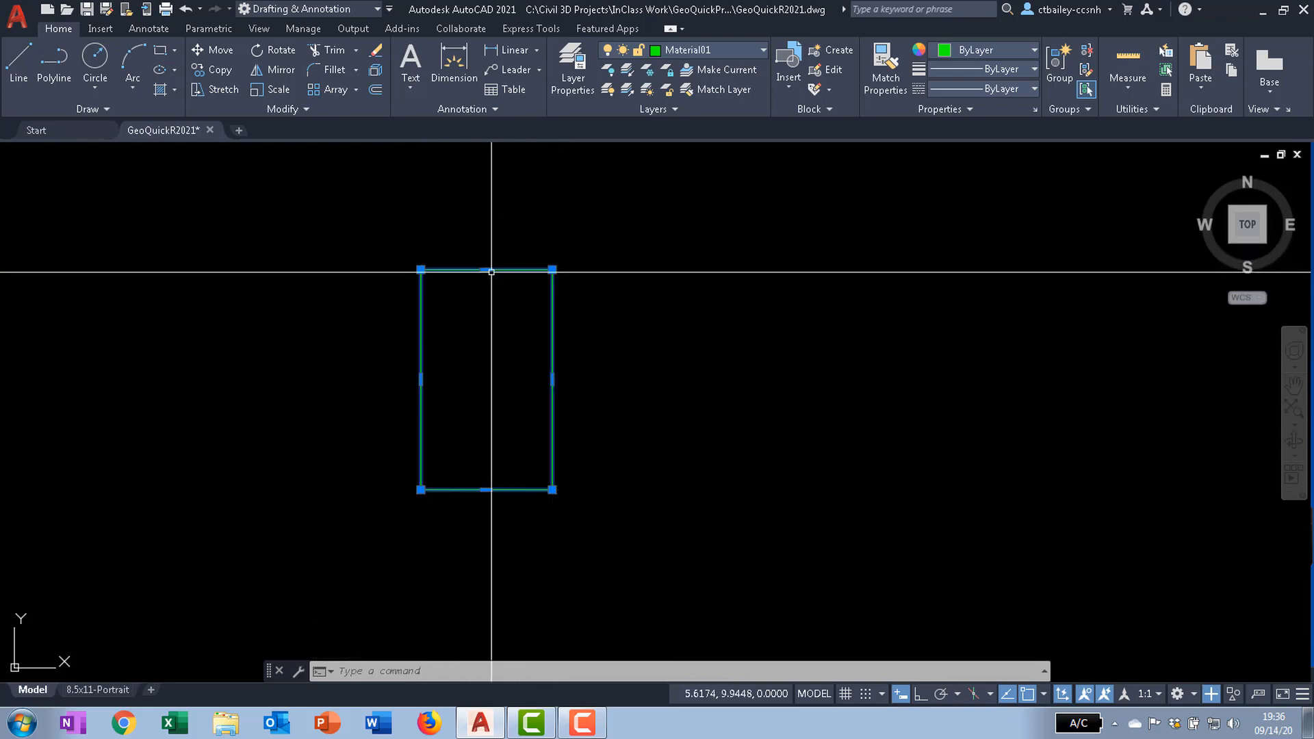
mouse_move(486, 270)
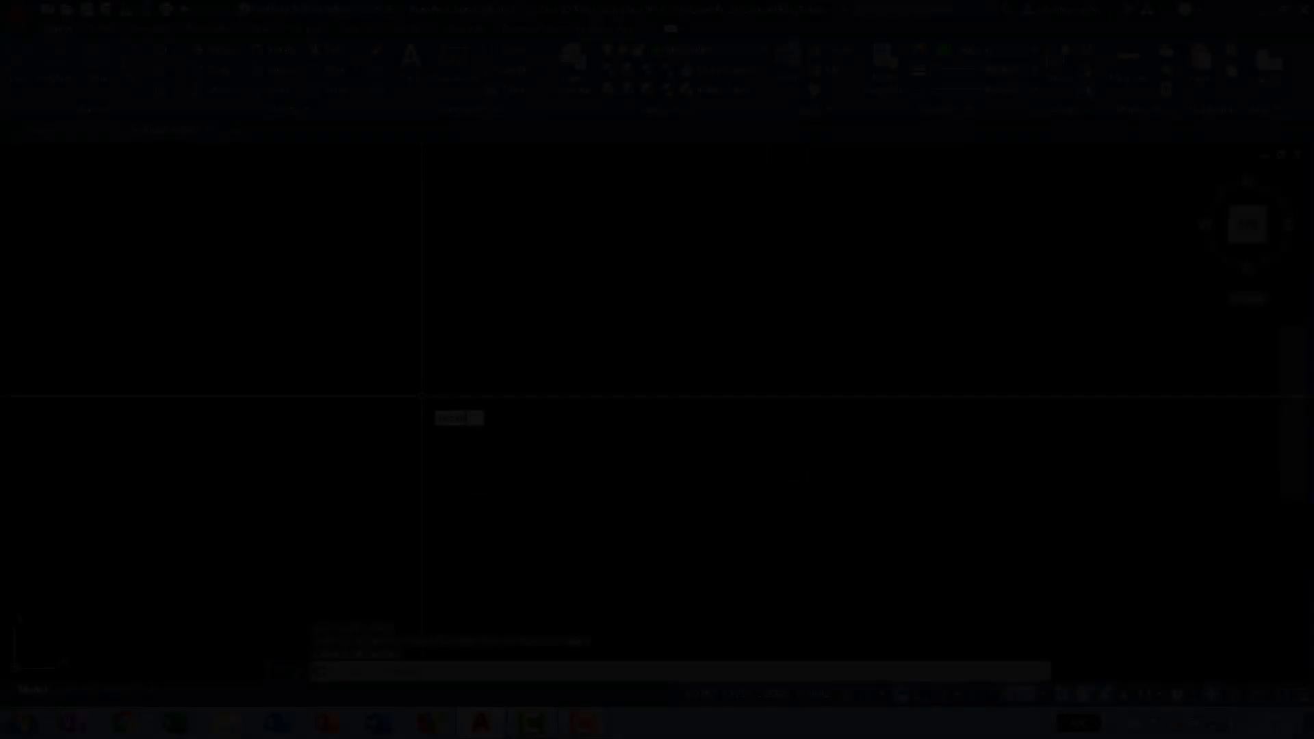
- Draw a rectangle from corner 4,5 with a width of 3 and a height of 3.5
key(Return)
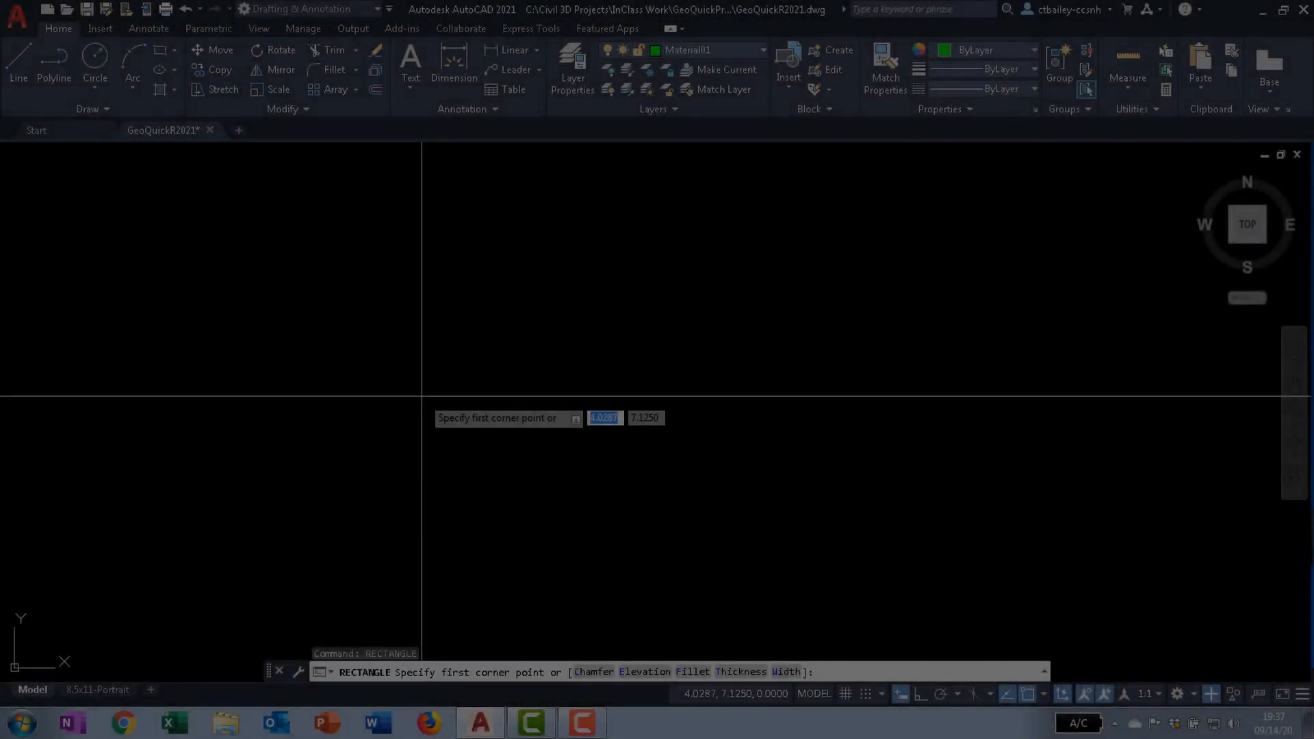
text(4)
key(Tab)
text(5)
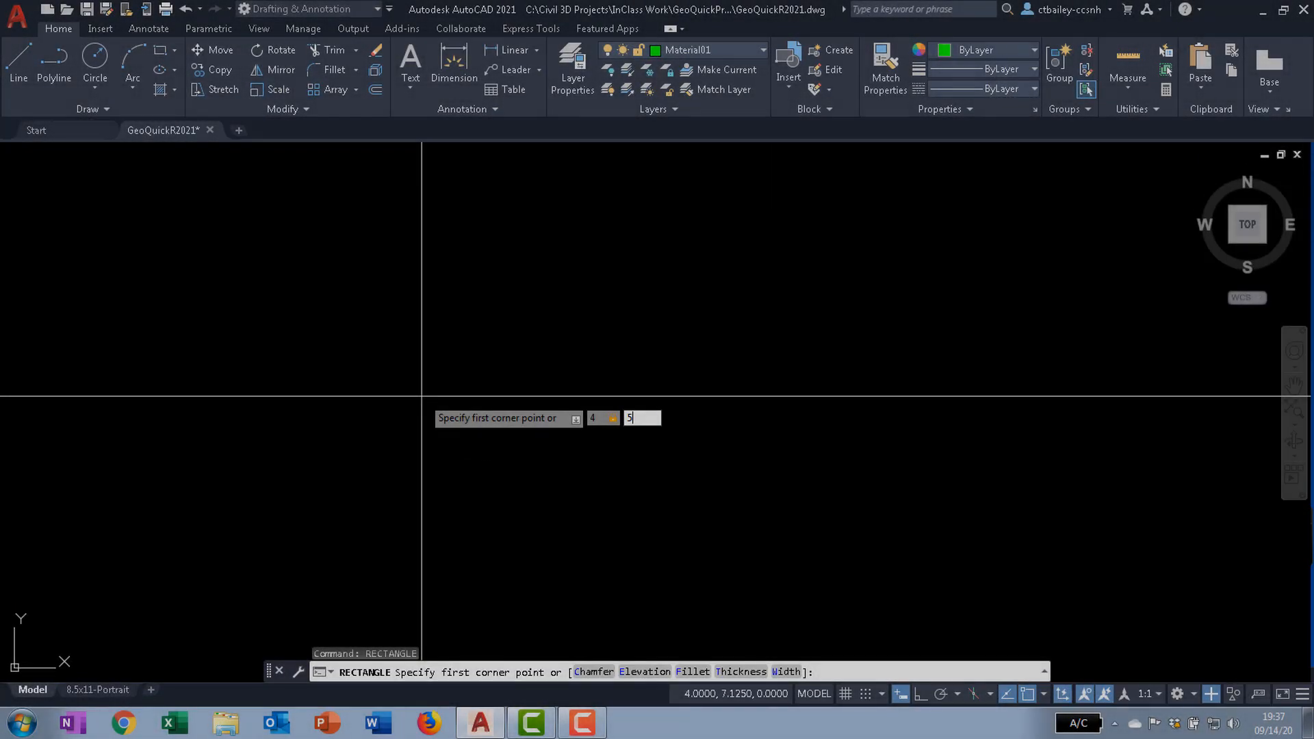
key(Return)
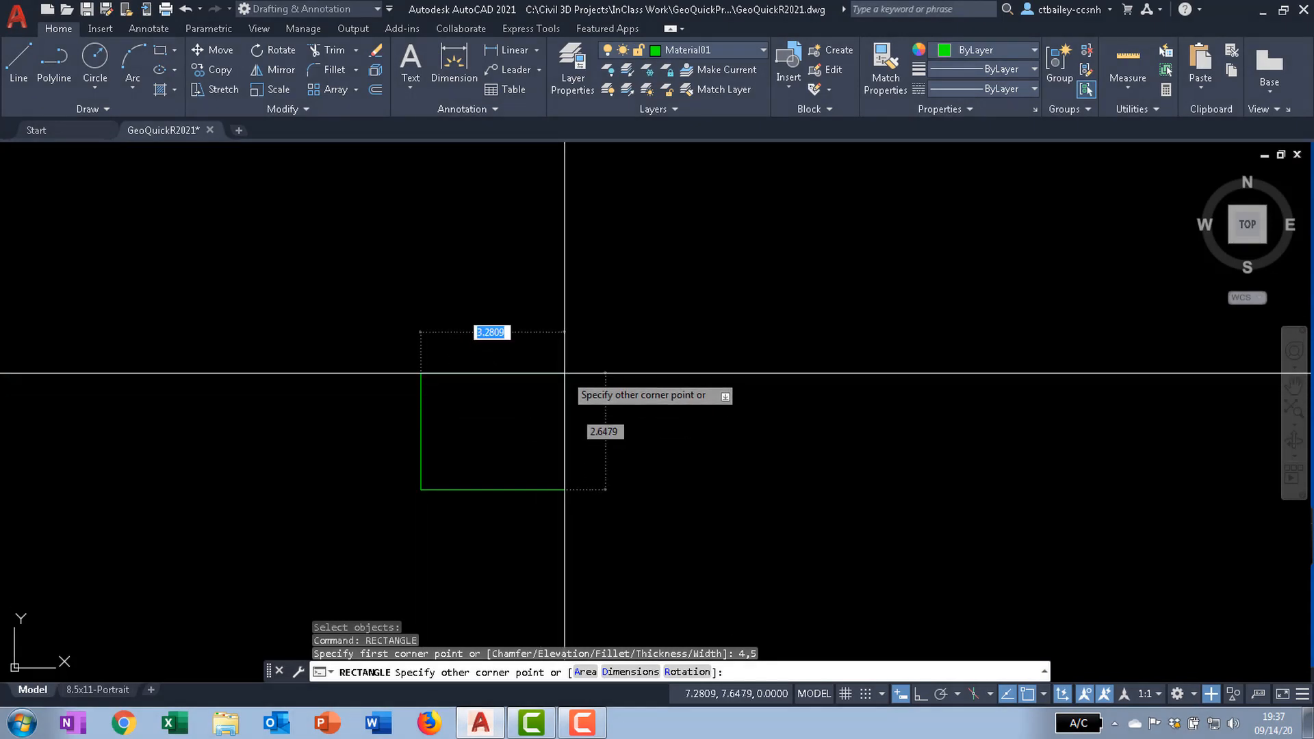
text(3)
key(Tab)
text(3.)
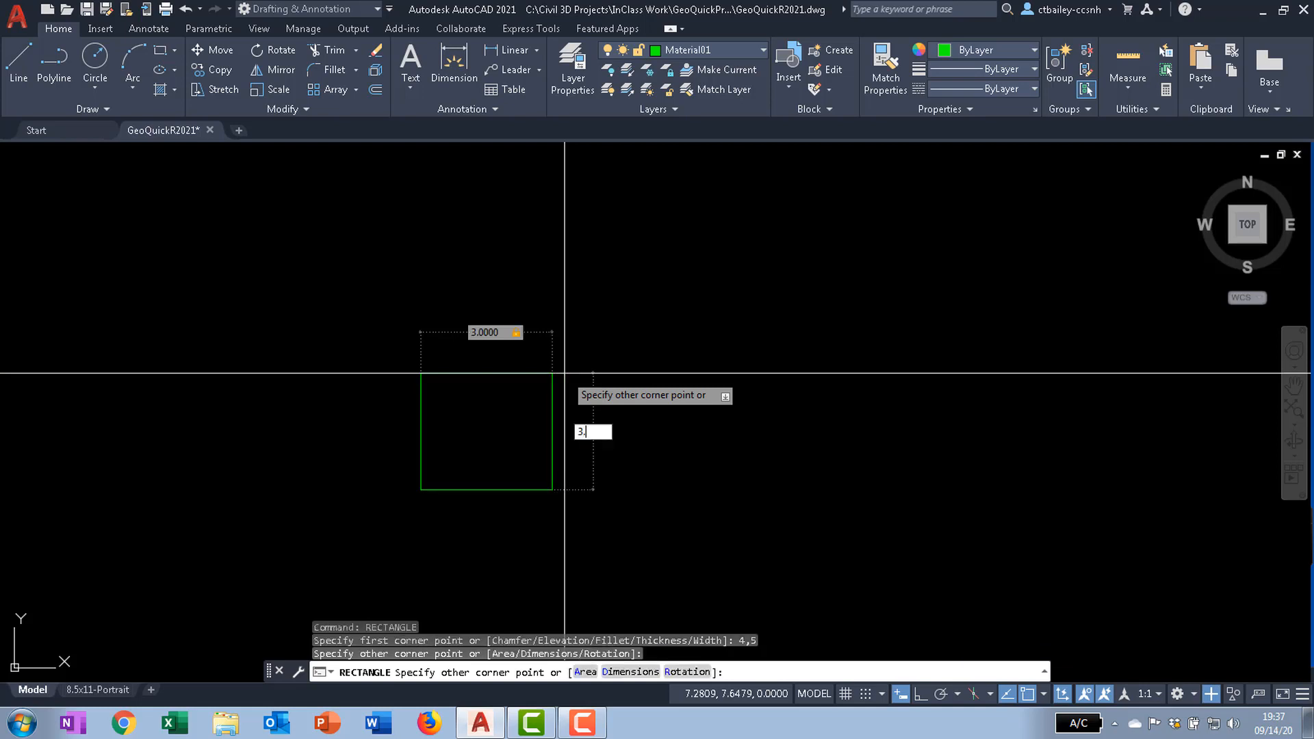
key(Return)
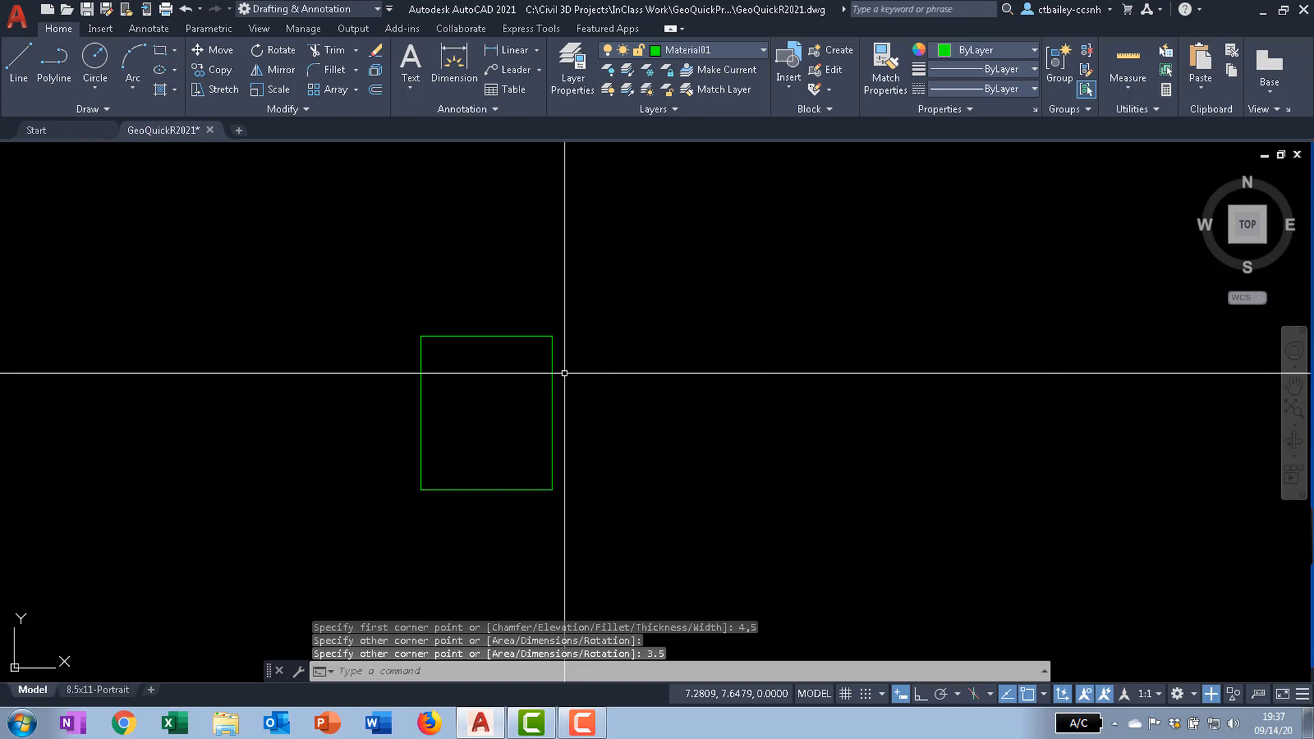
- Select the new rectangle and check the coordinates of its lower-left corner
scroll(495, 444, up, 2)
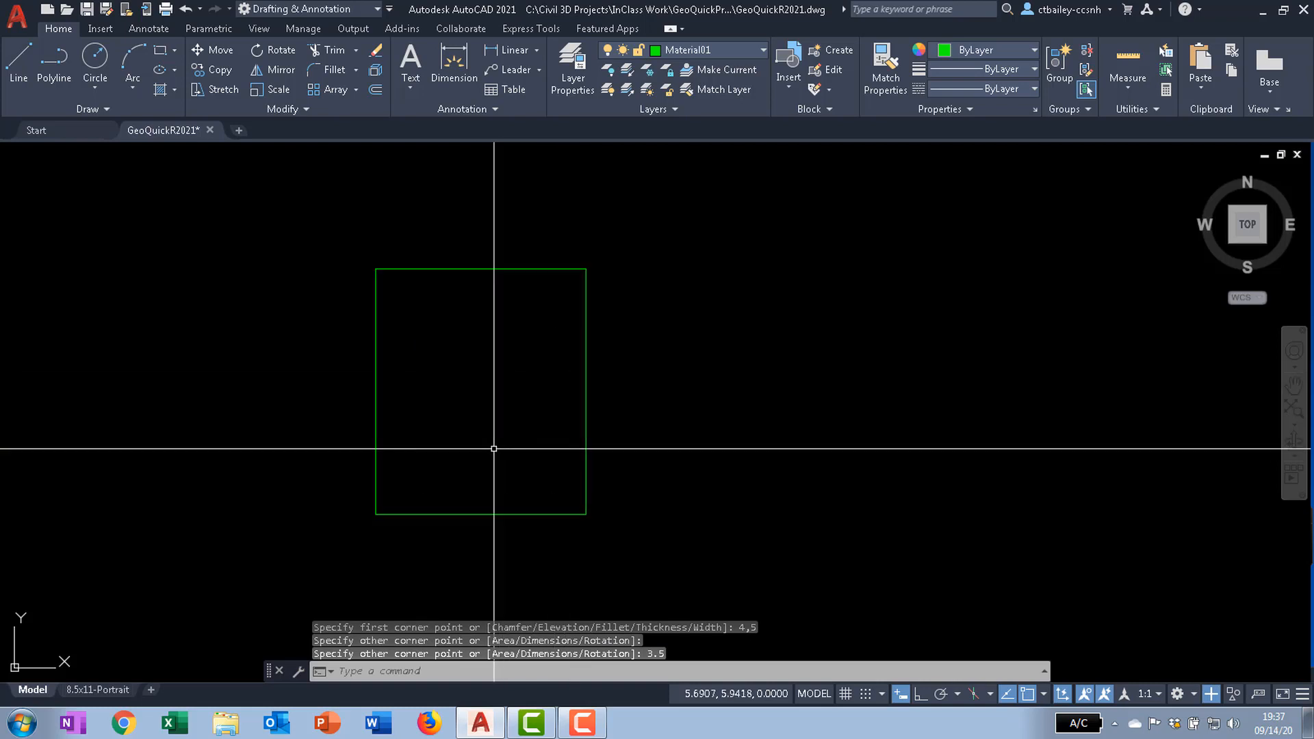
click(399, 557)
click(360, 512)
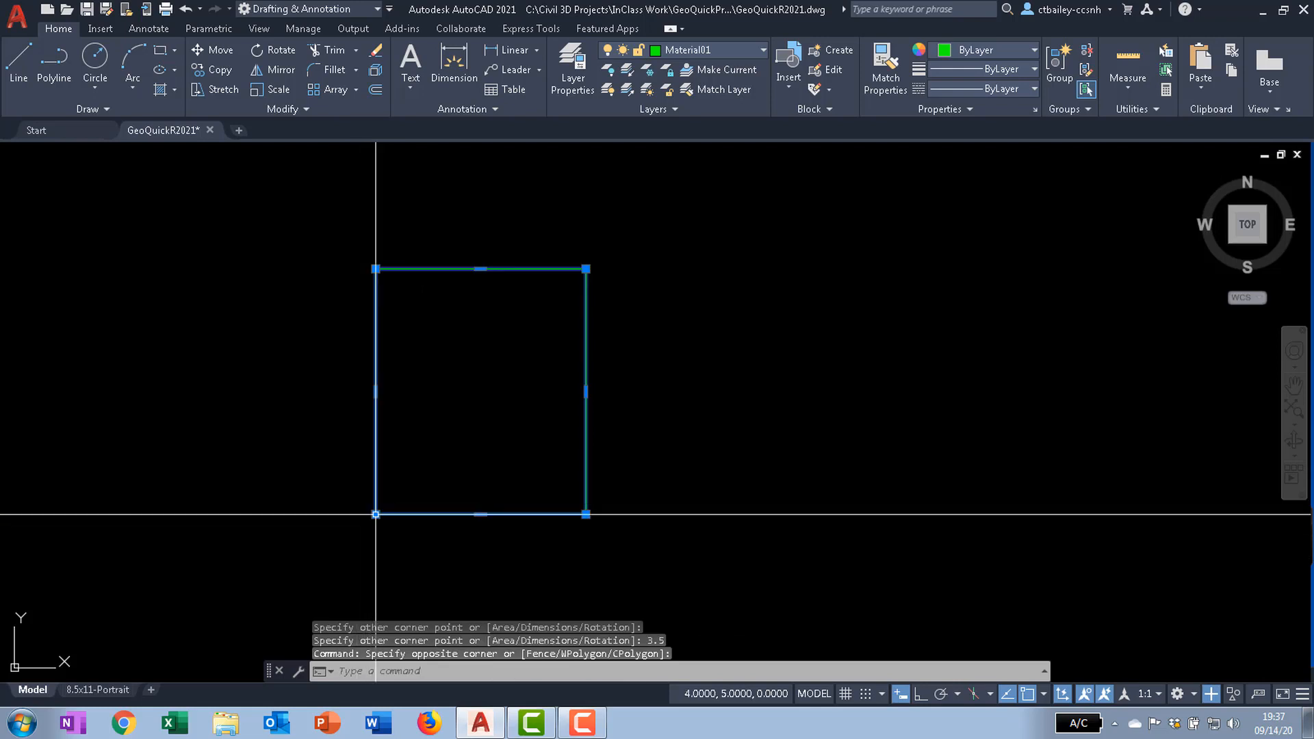
- Check the side lengths at the selected rectangle's lower-left corner, inspect its upper-right corner, and clear the selection
mouse_move(375, 514)
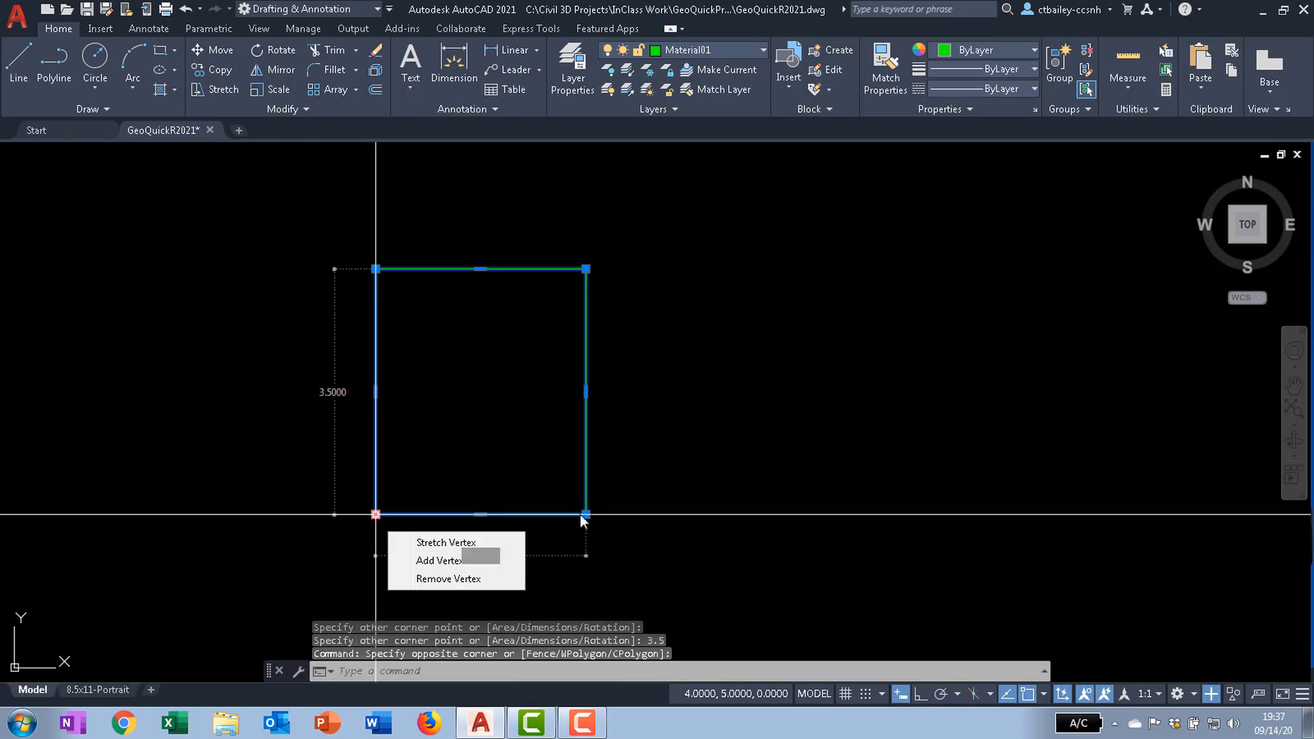
mouse_move(586, 269)
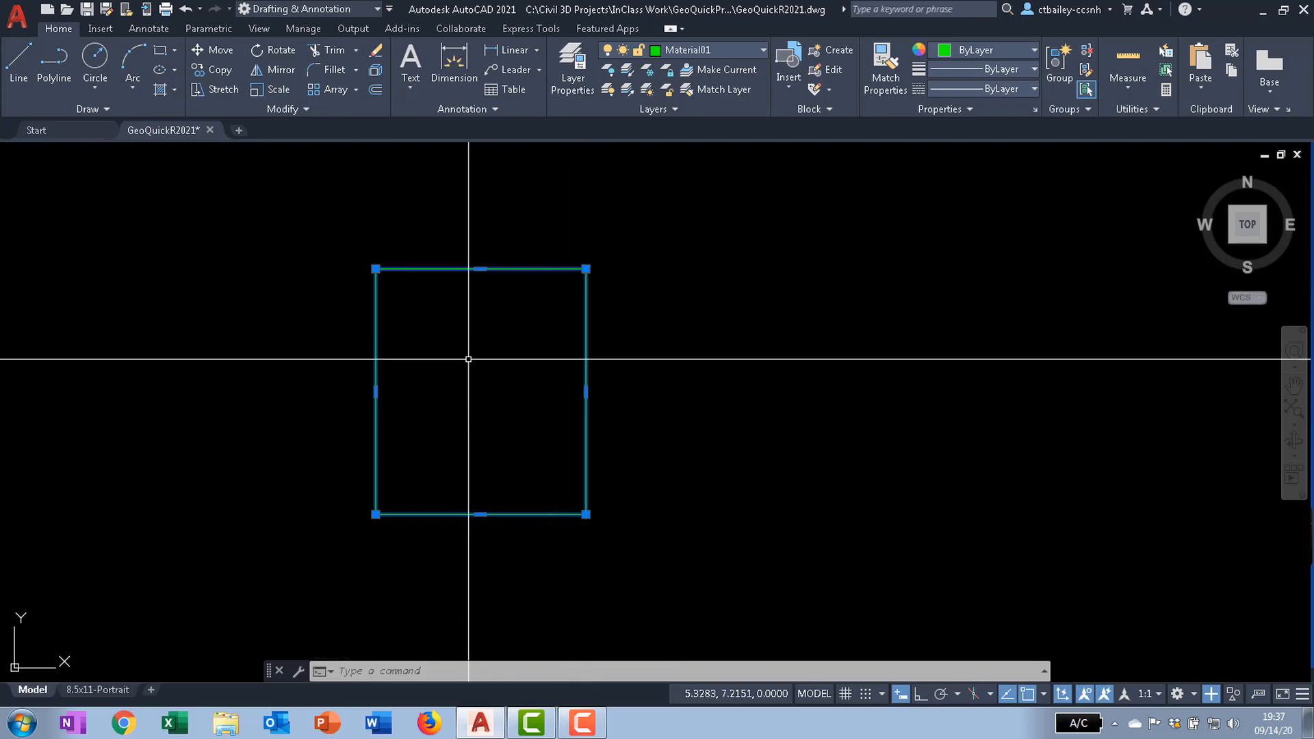
key(Escape)
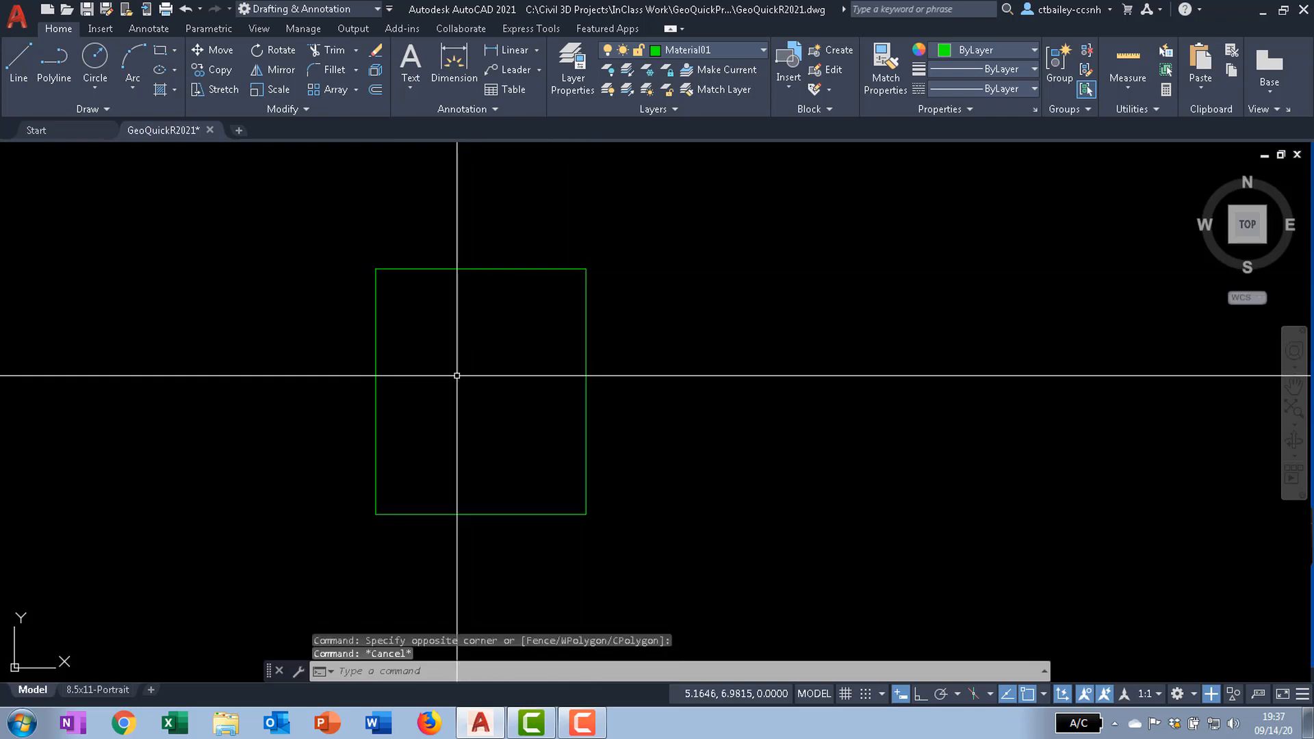
- Explode the rectangle into separate lines
text(explode)
key(Return)
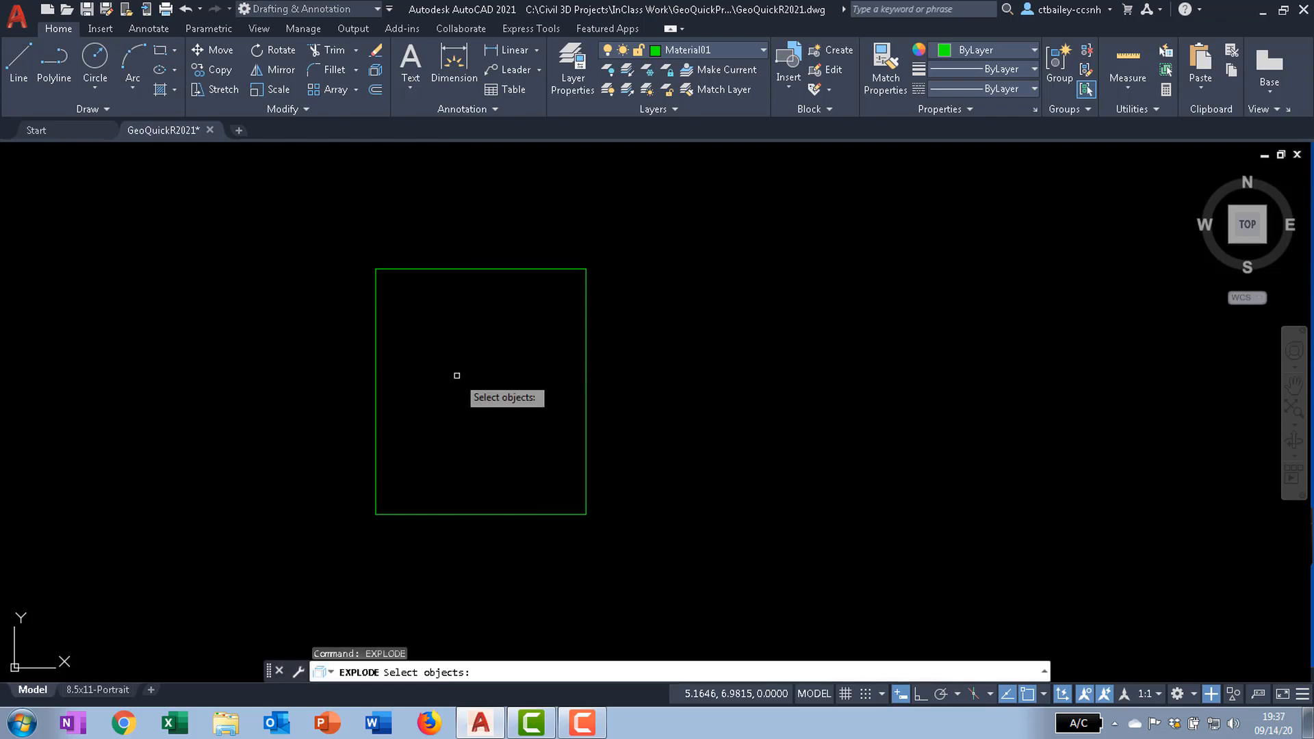
click(457, 376)
click(358, 223)
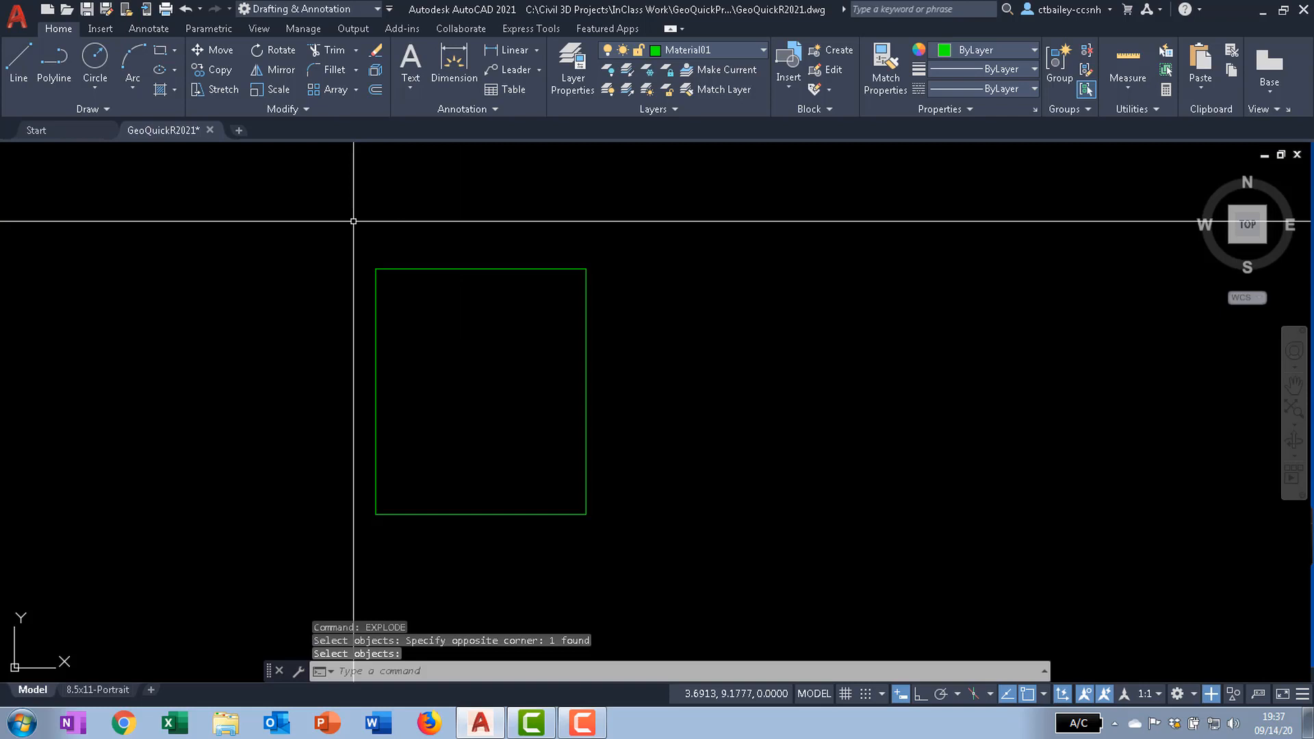
- Offset the exploded rectangle's left edge by 0.5 toward the inside of the shape
text(of)
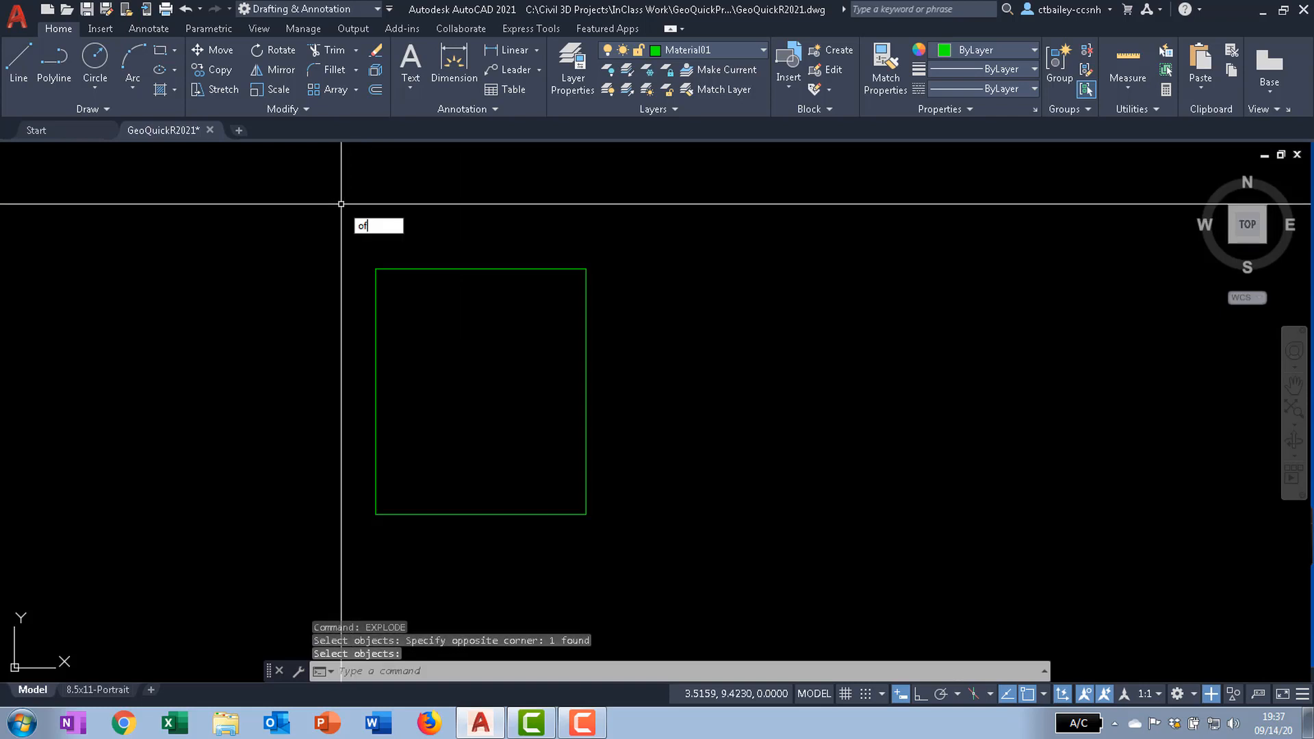
text(fset)
key(Return)
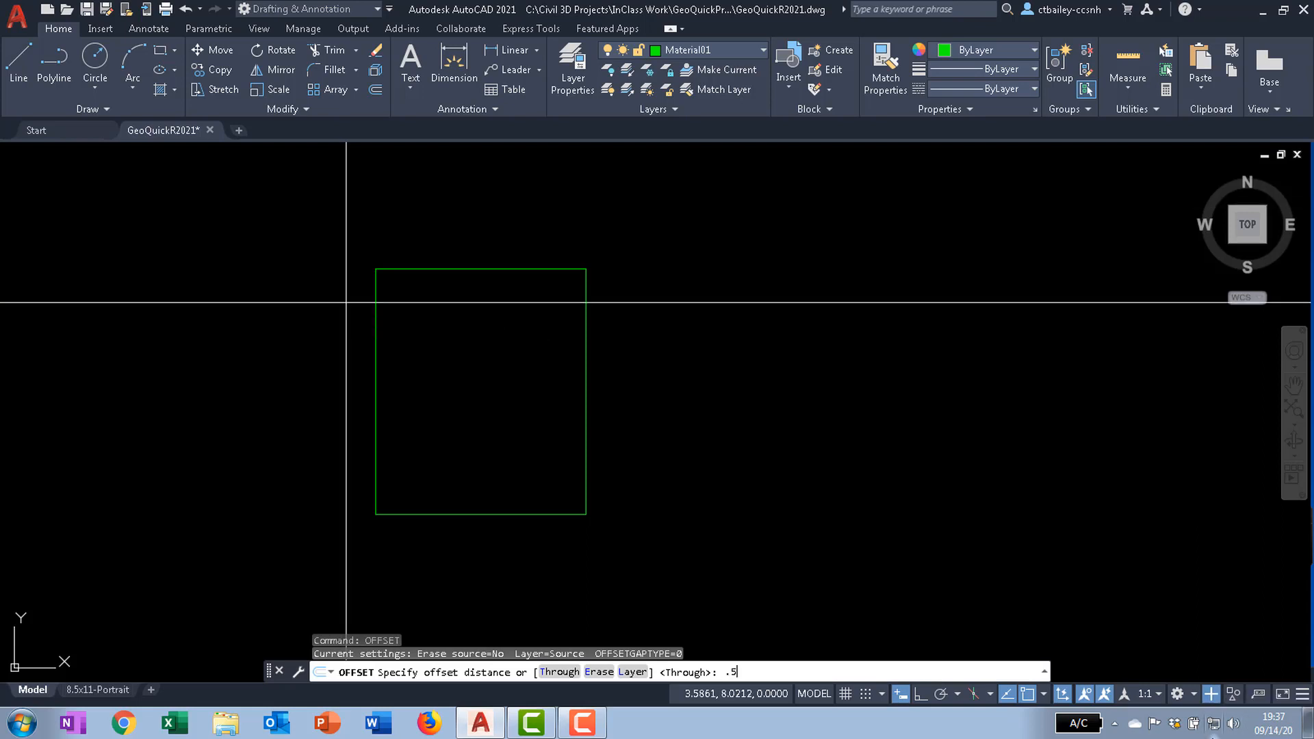
key(Return)
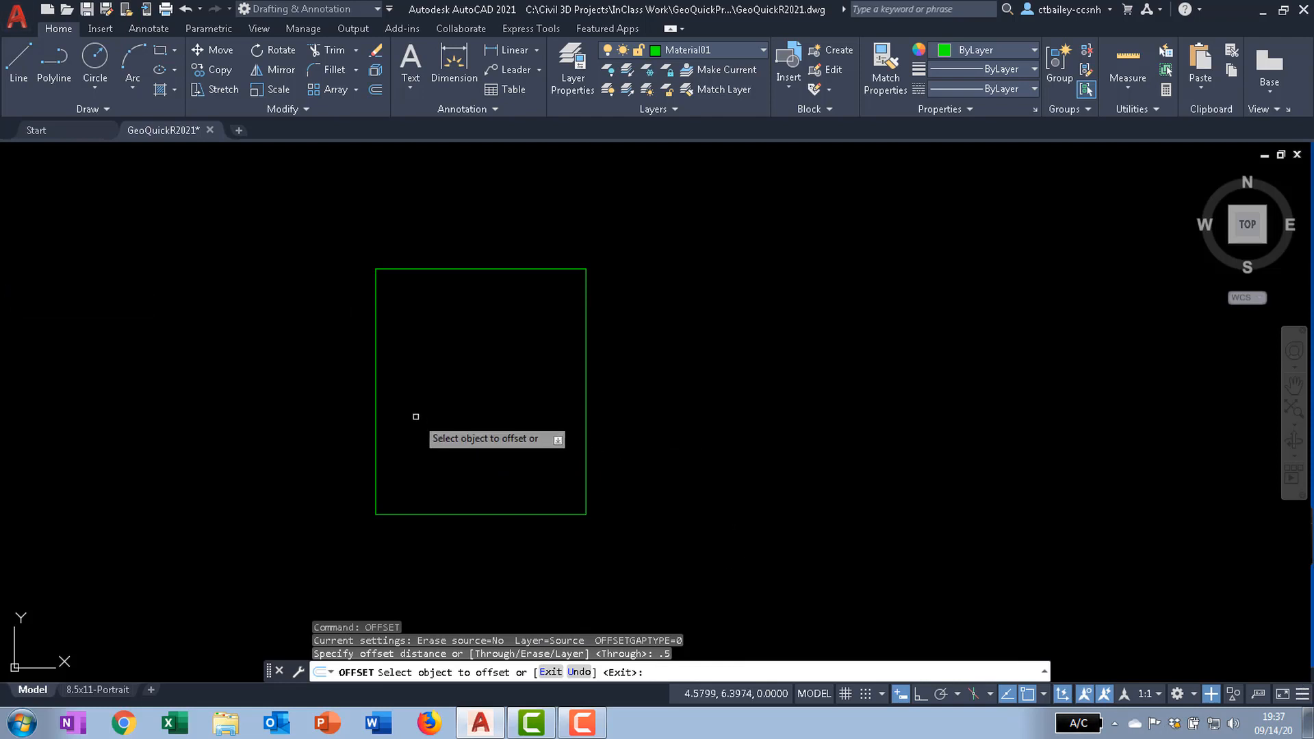
click(377, 381)
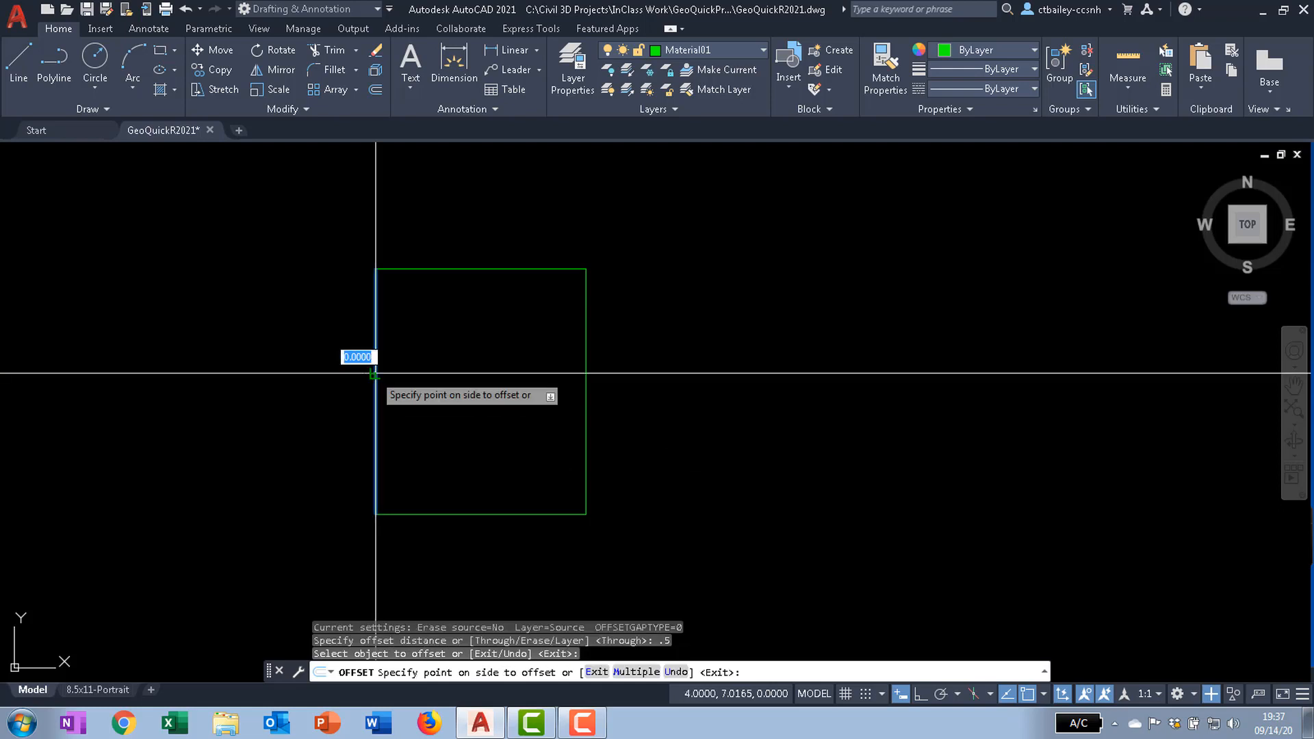
click(425, 352)
right_click(429, 350)
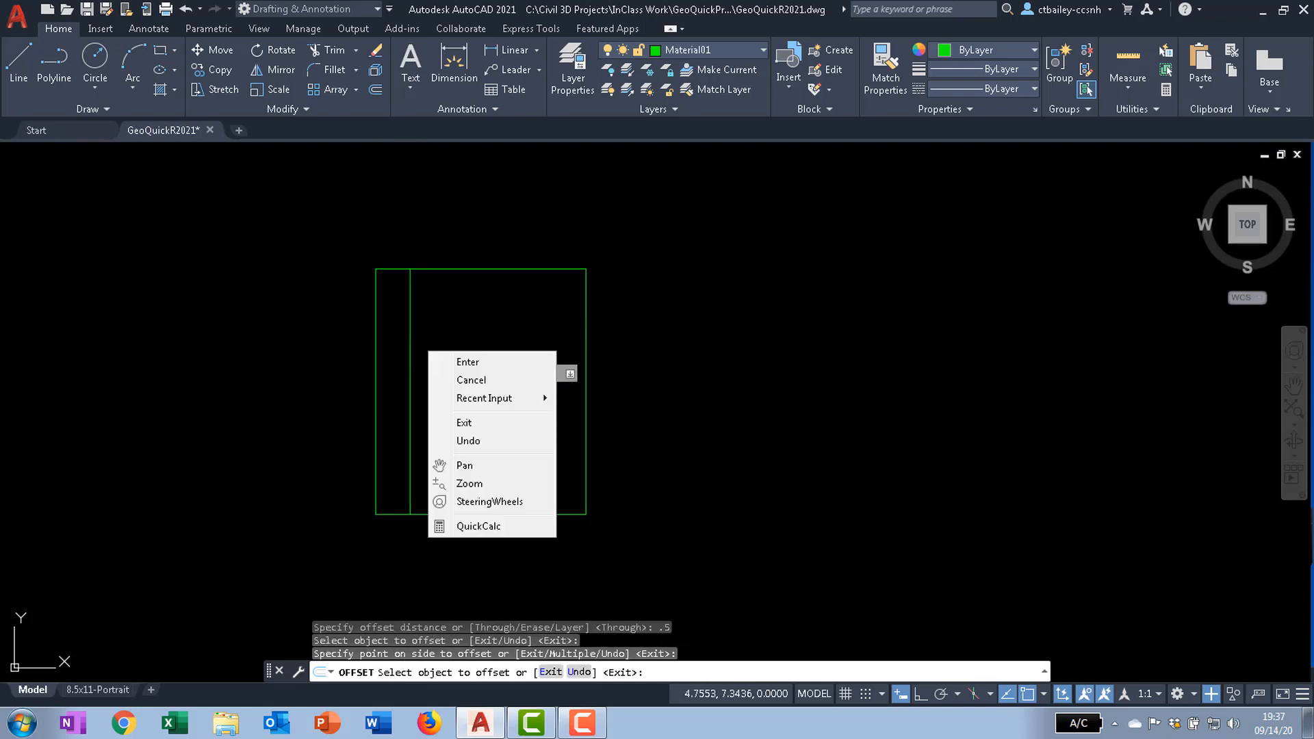
click(471, 362)
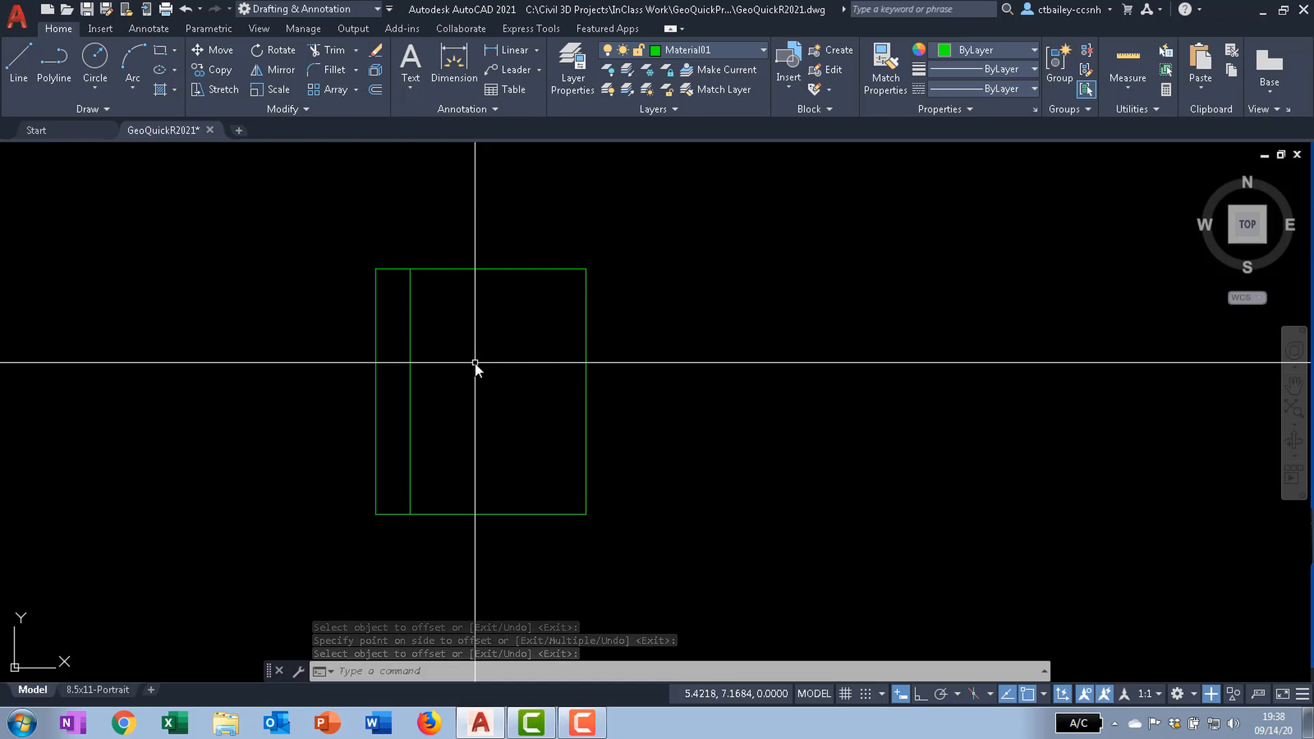
- Offset the bottom edge of the shape upward by a distance of 2
key(Return)
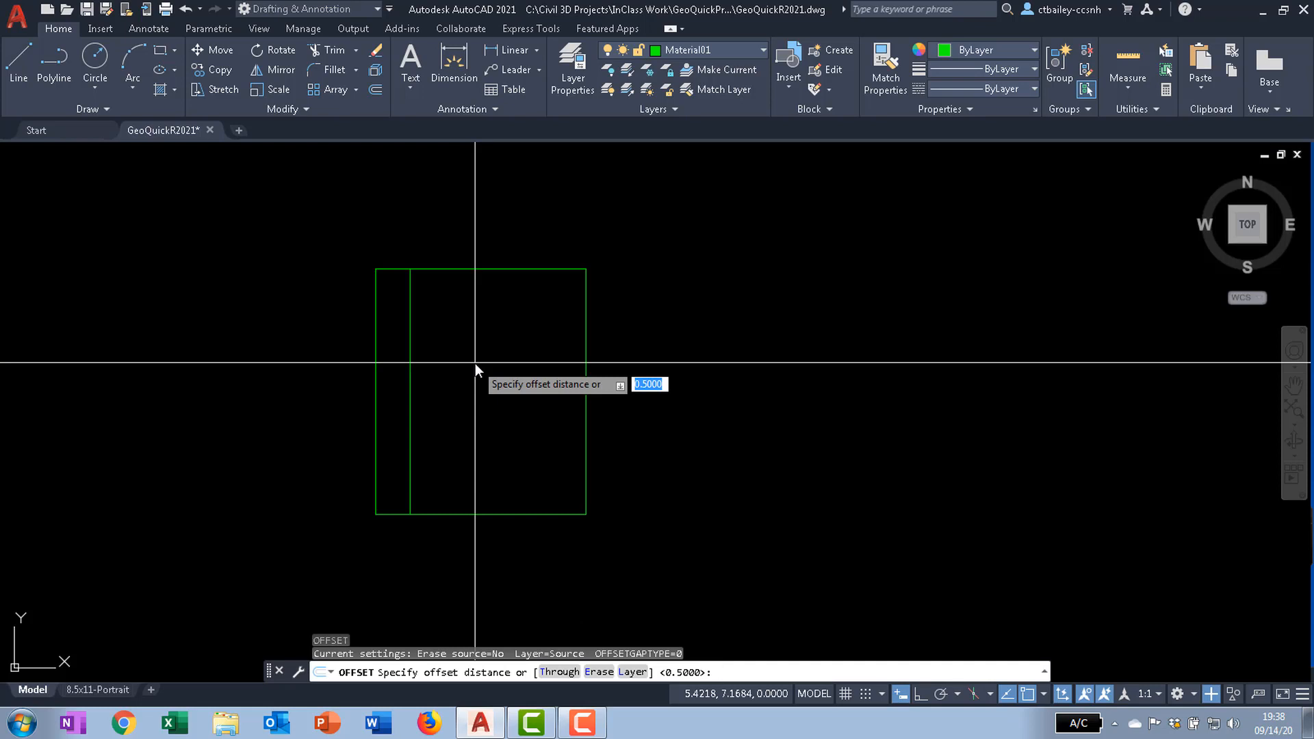
text(2)
key(Return)
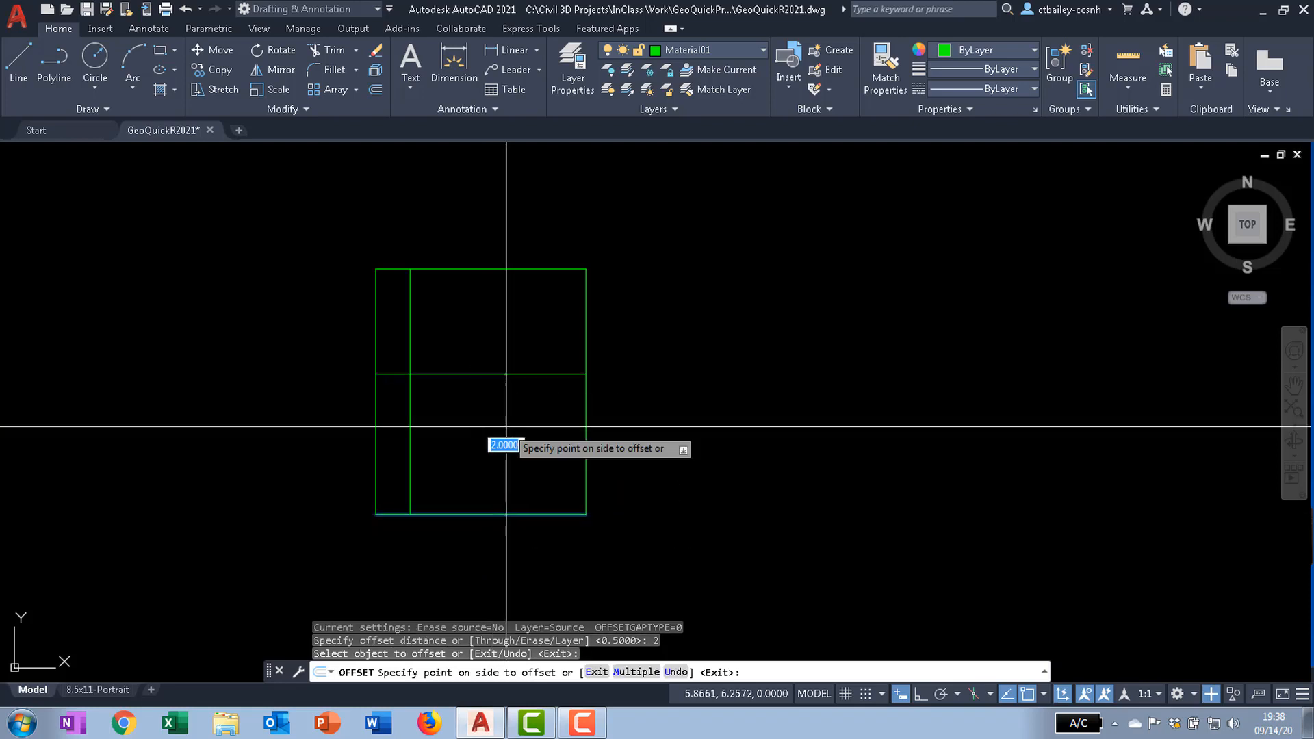
click(506, 369)
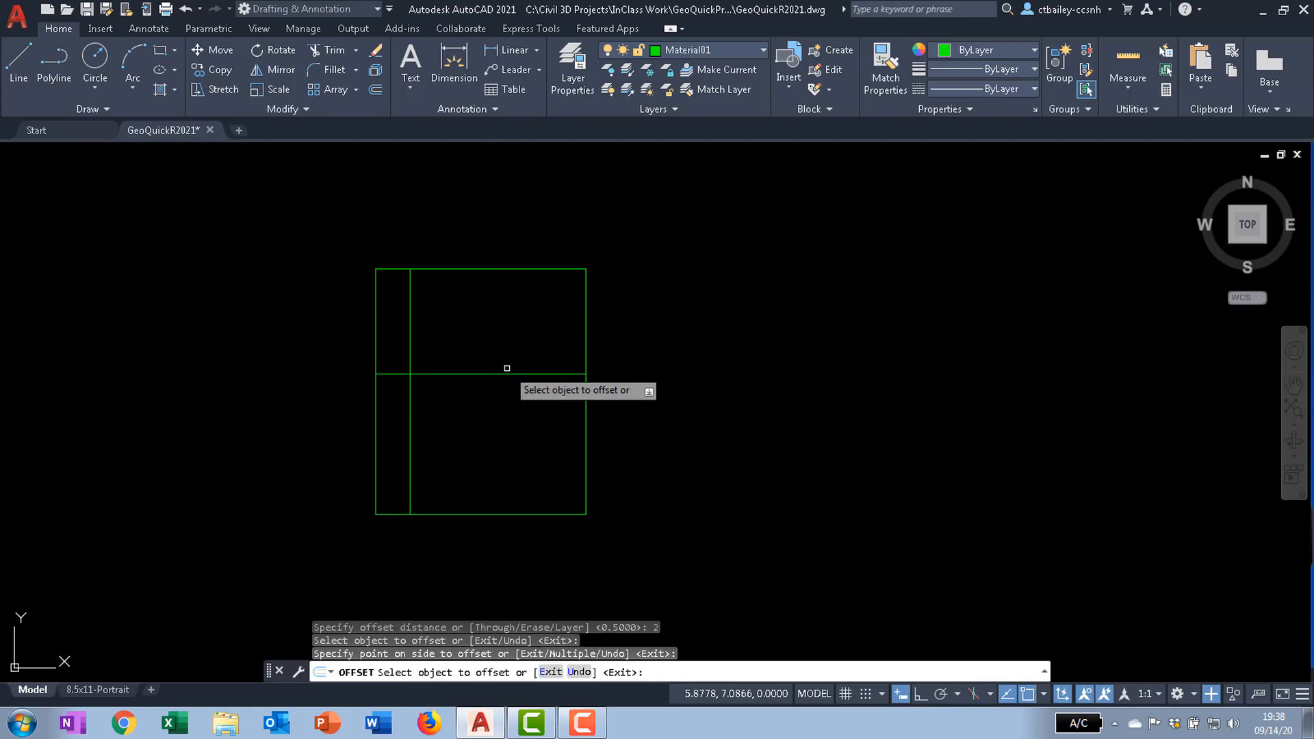
right_click(506, 368)
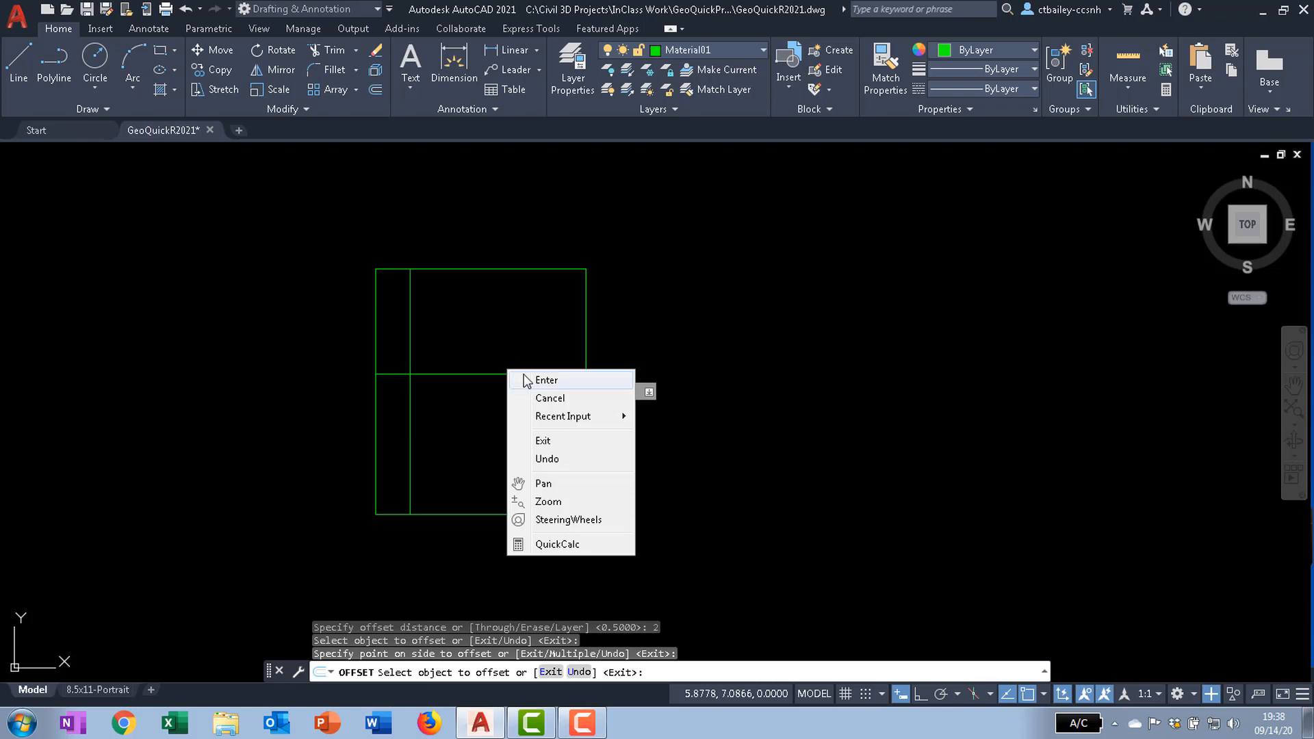
click(561, 378)
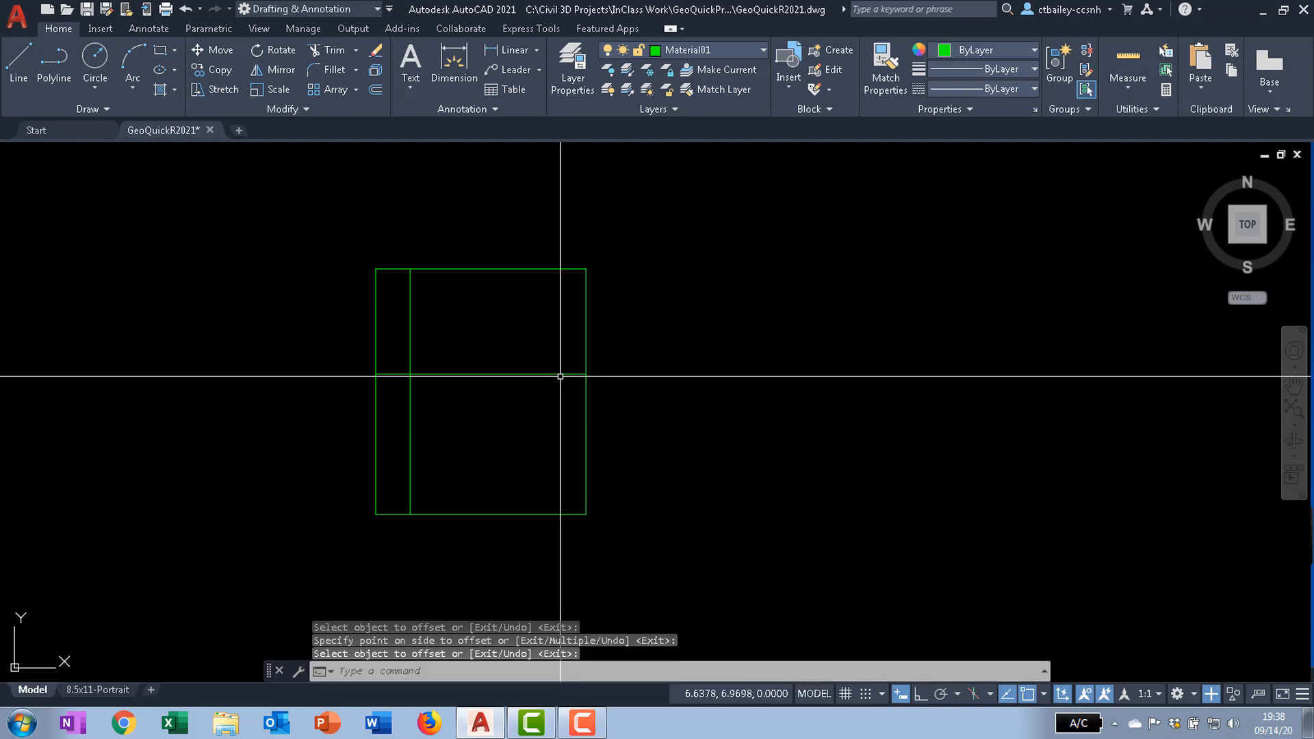
- Offset the horizontal line inside the shape upward by 0.5
right_click(474, 415)
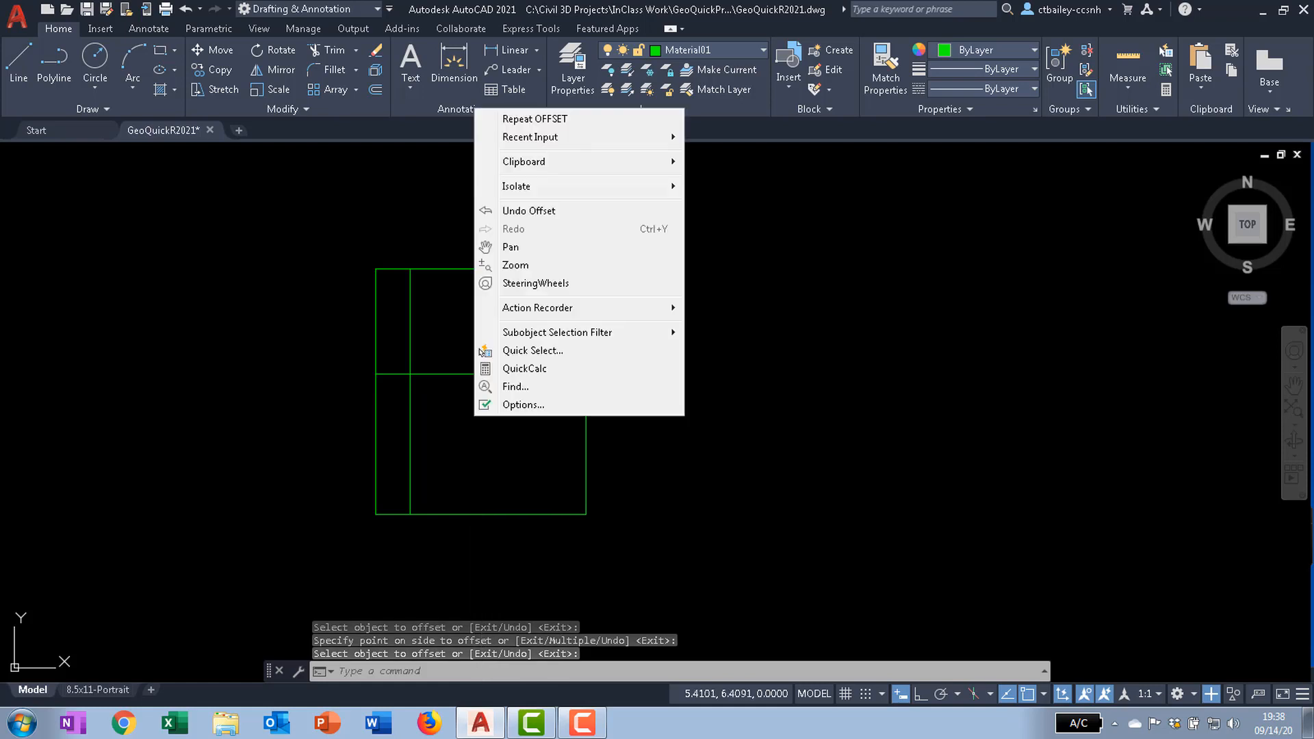
click(508, 121)
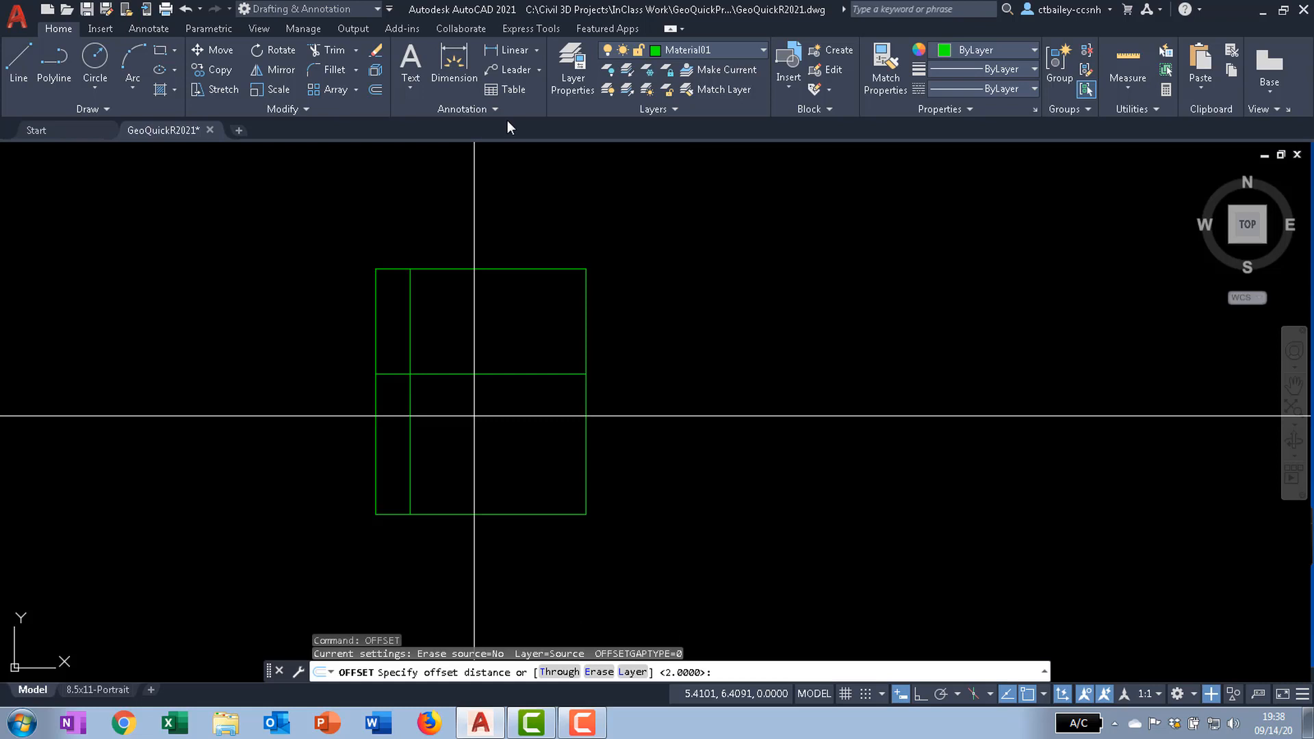
text(.5)
key(Return)
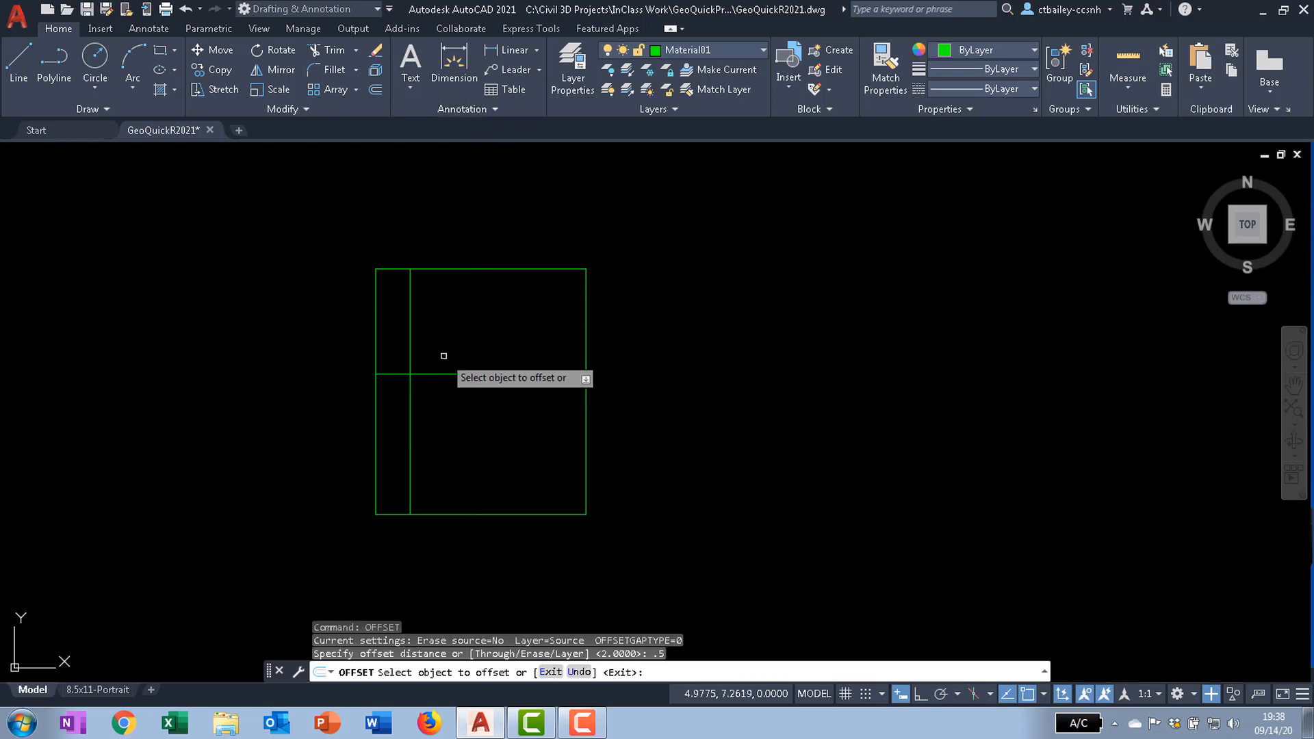
click(427, 374)
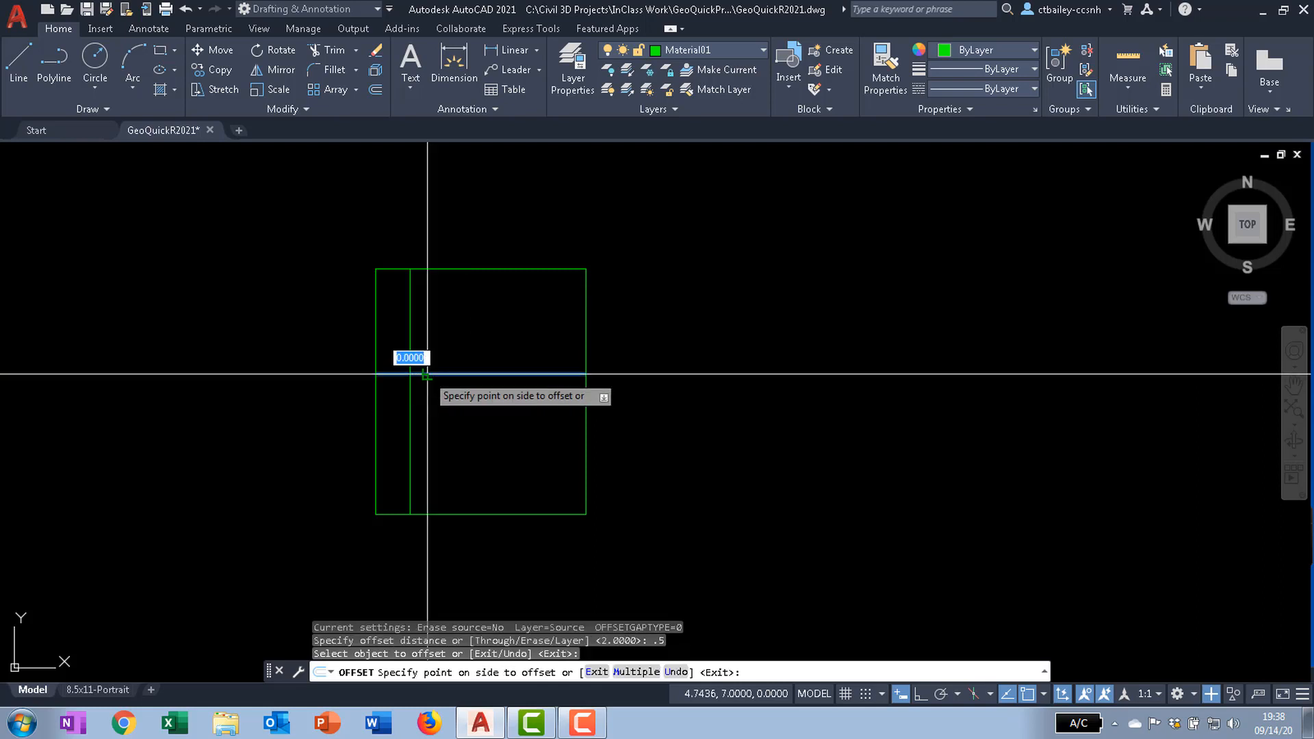
click(434, 331)
right_click(438, 329)
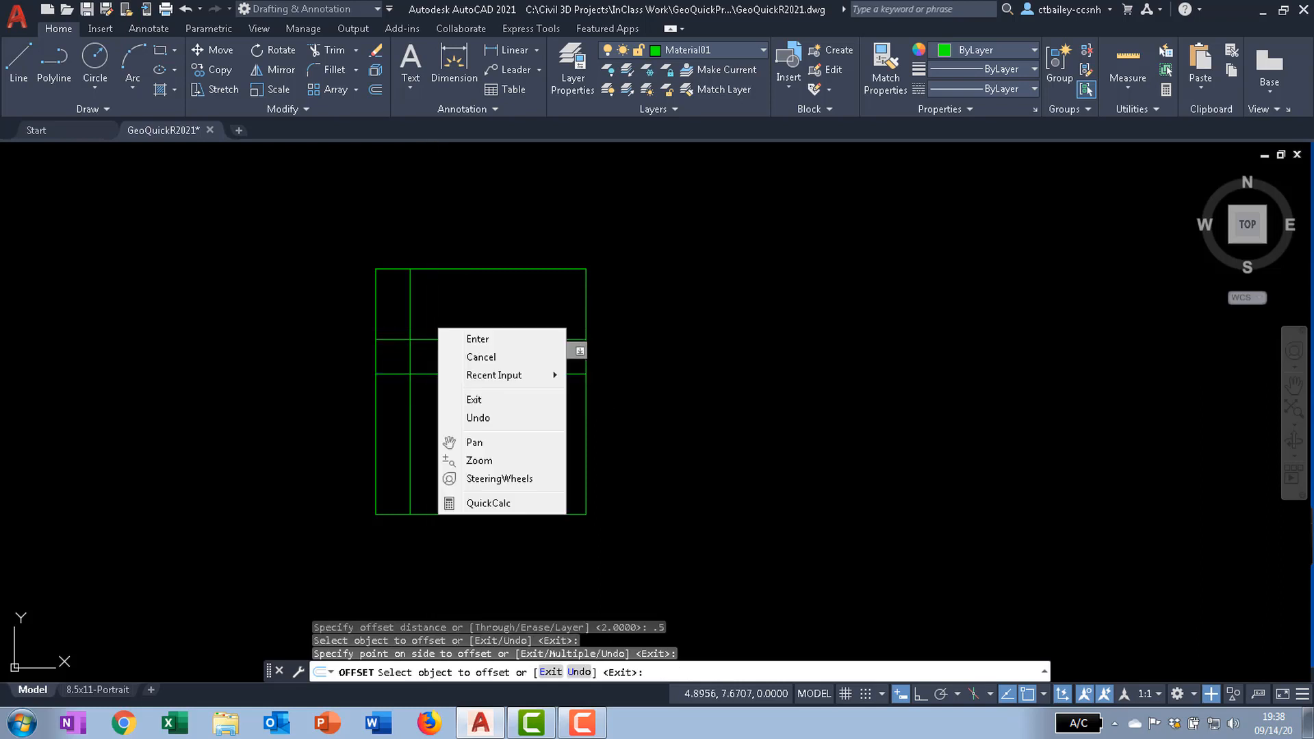
click(476, 339)
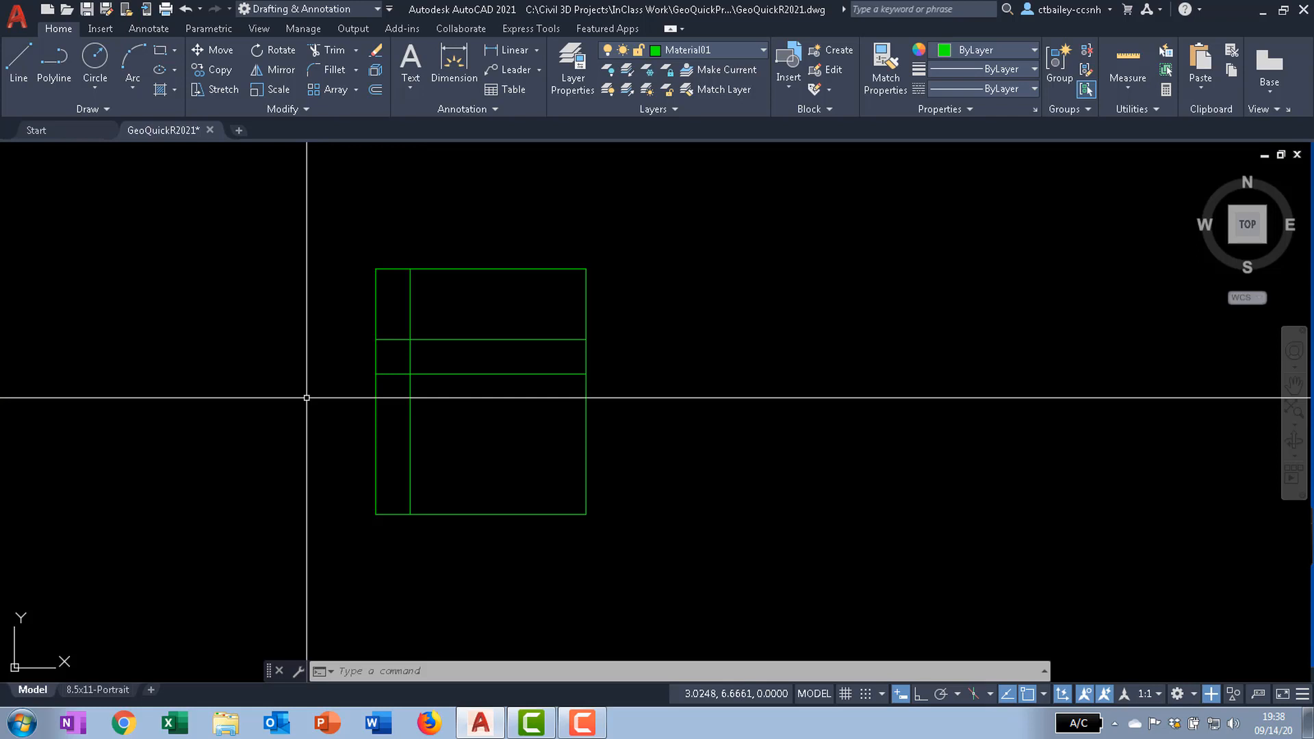
- Trim the left edge between the two inner horizontal lines and all excess offset segments, leaving a square notch in the left side
text(trim)
key(Return)
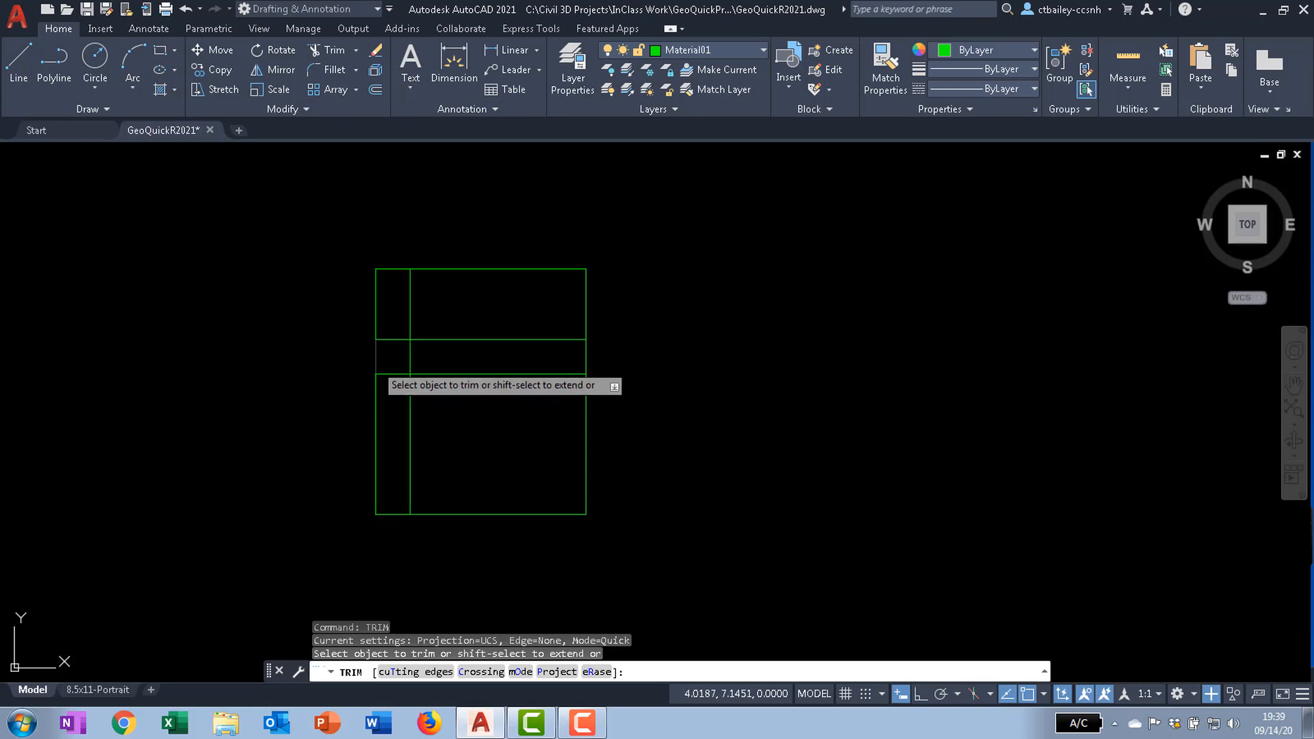
click(376, 363)
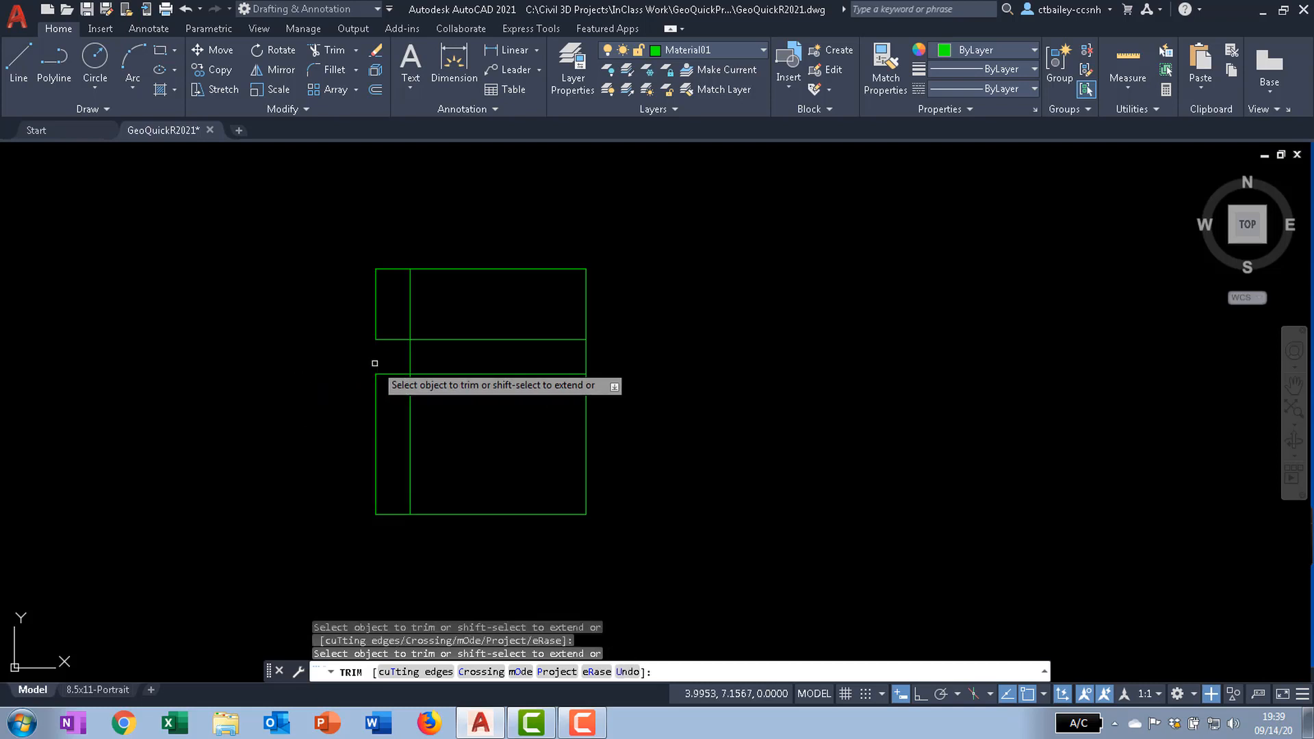
click(410, 304)
click(464, 402)
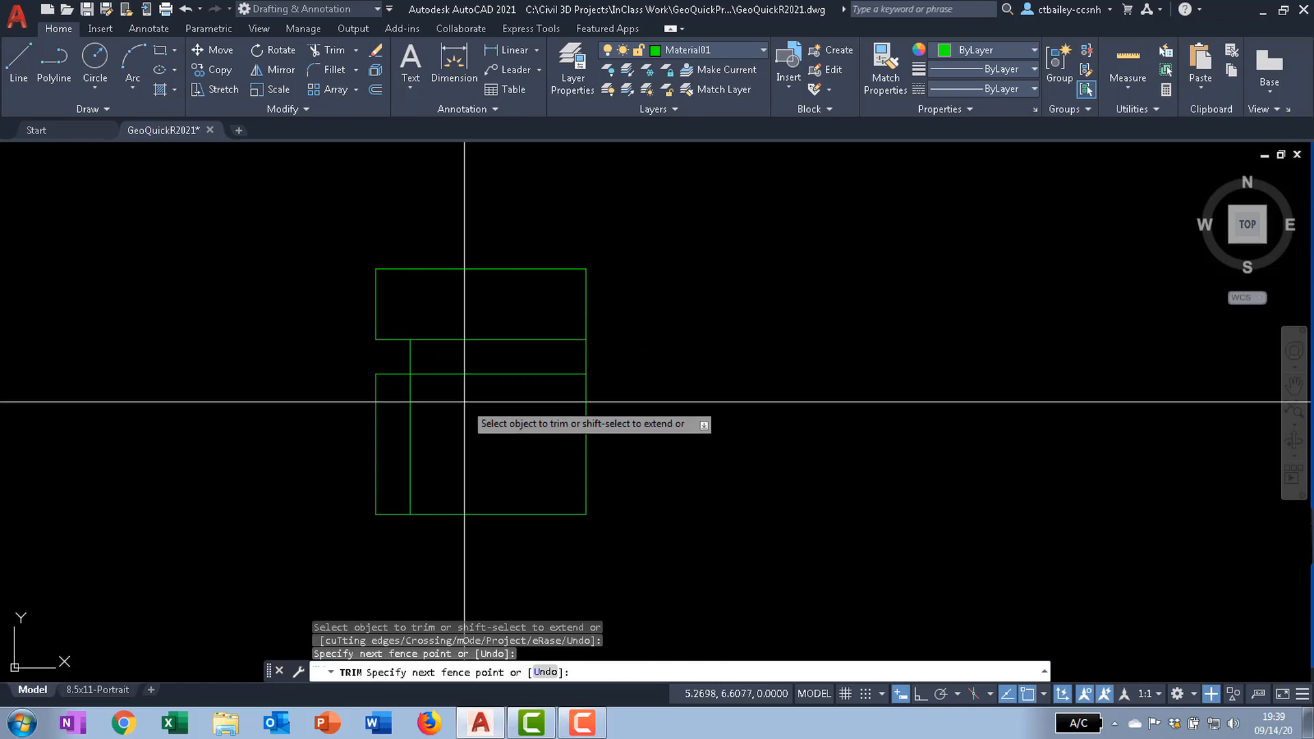
click(443, 312)
key(Return)
click(472, 414)
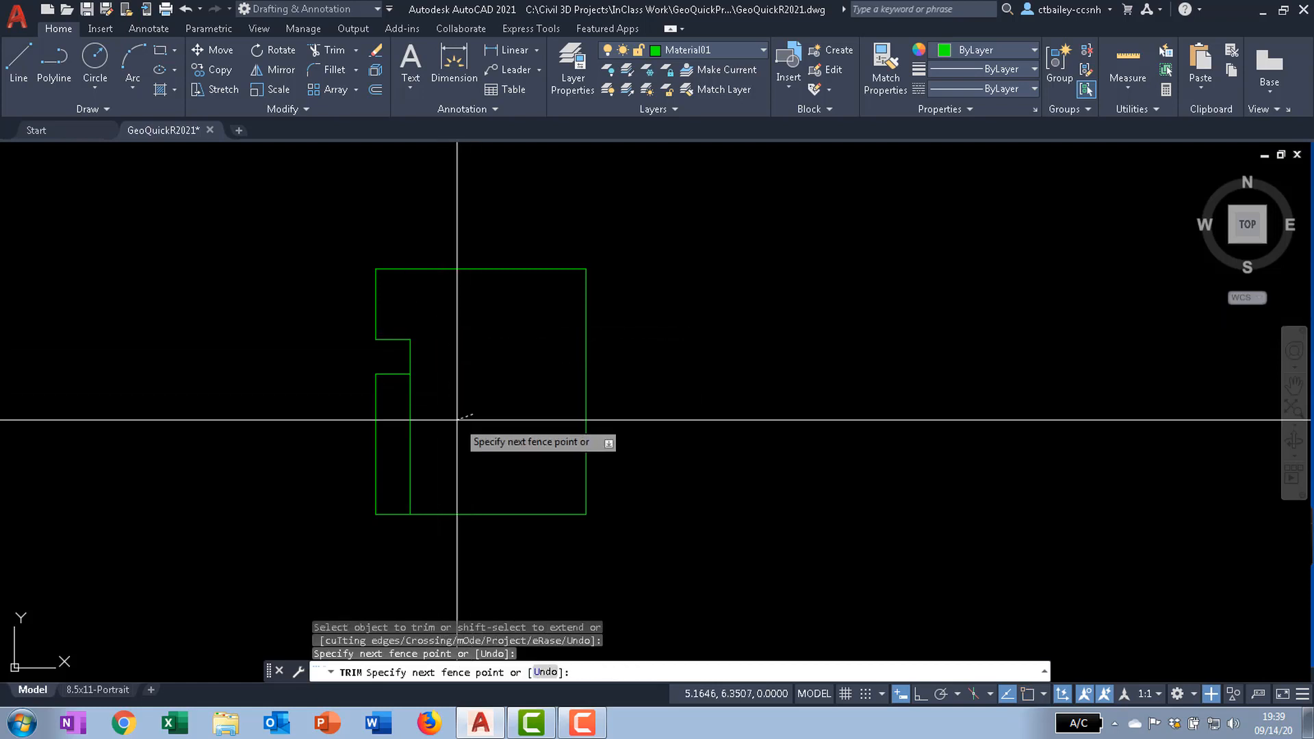
click(400, 434)
key(Return)
right_click(398, 436)
click(428, 445)
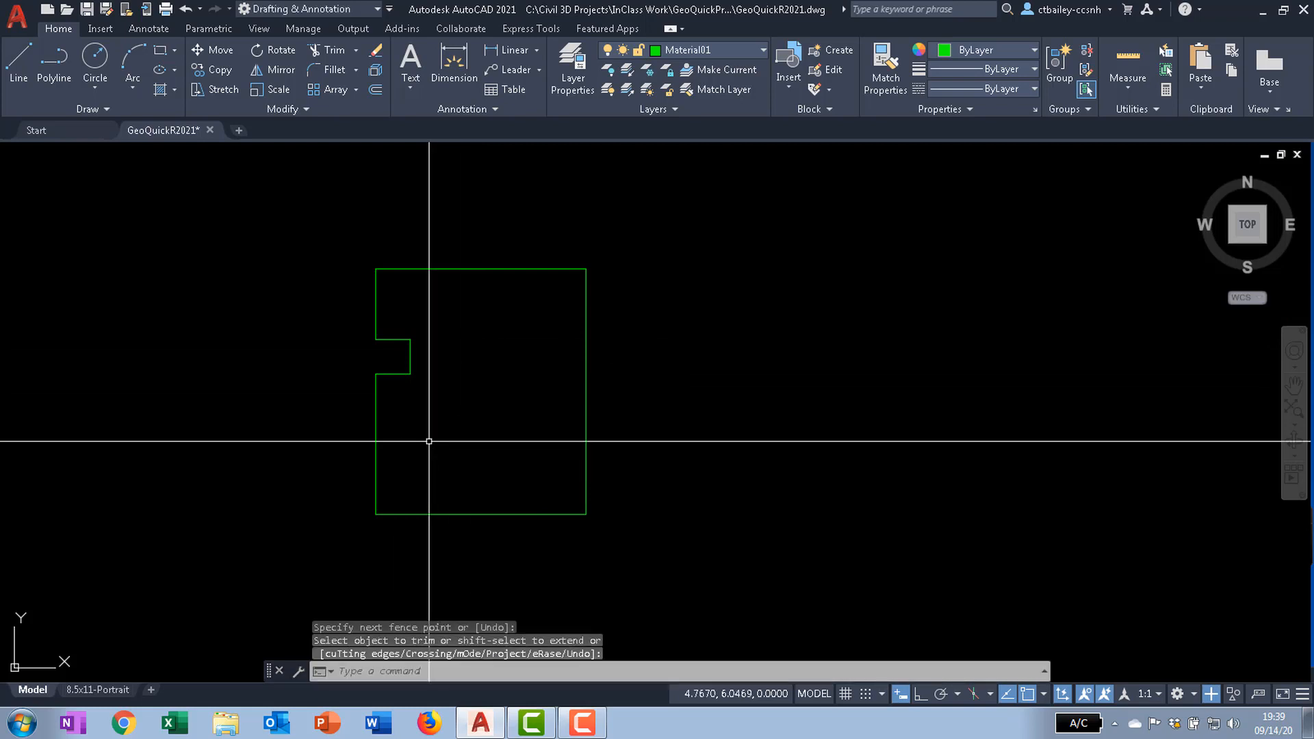
text(circle)
key(Return)
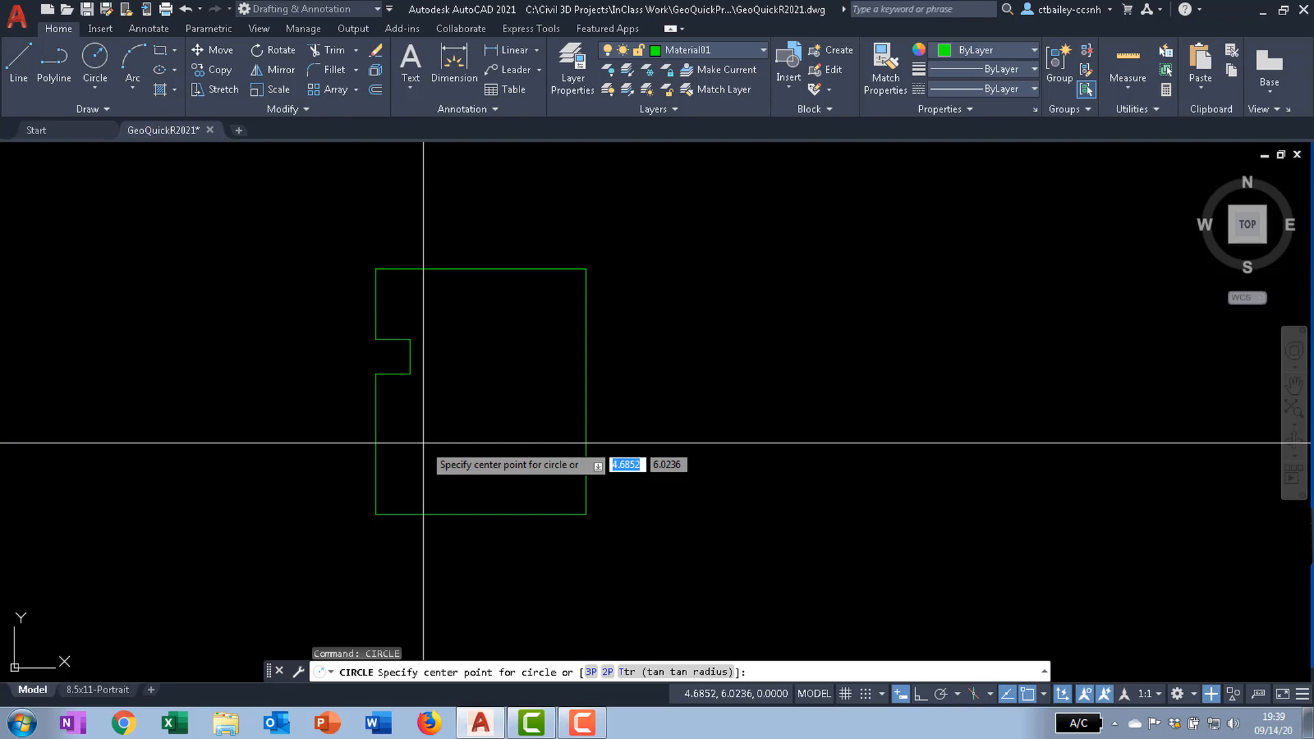
click(376, 515)
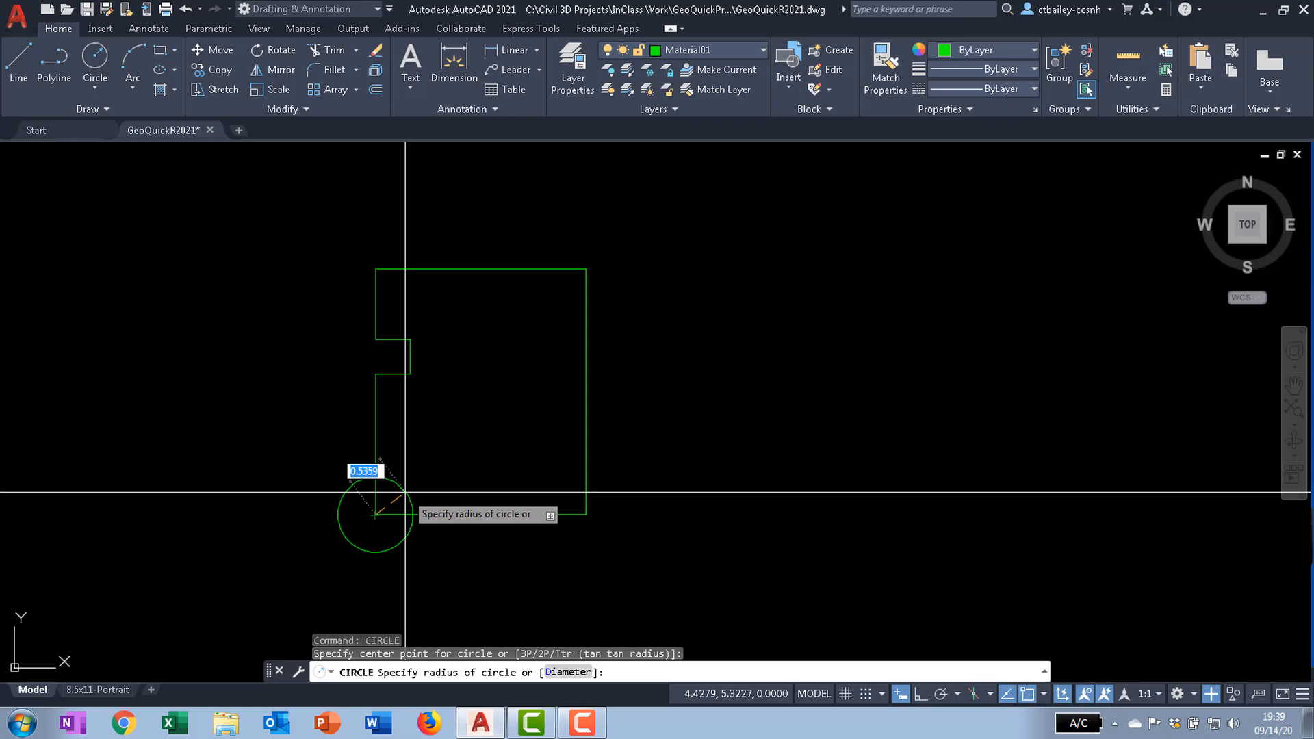
text(@)
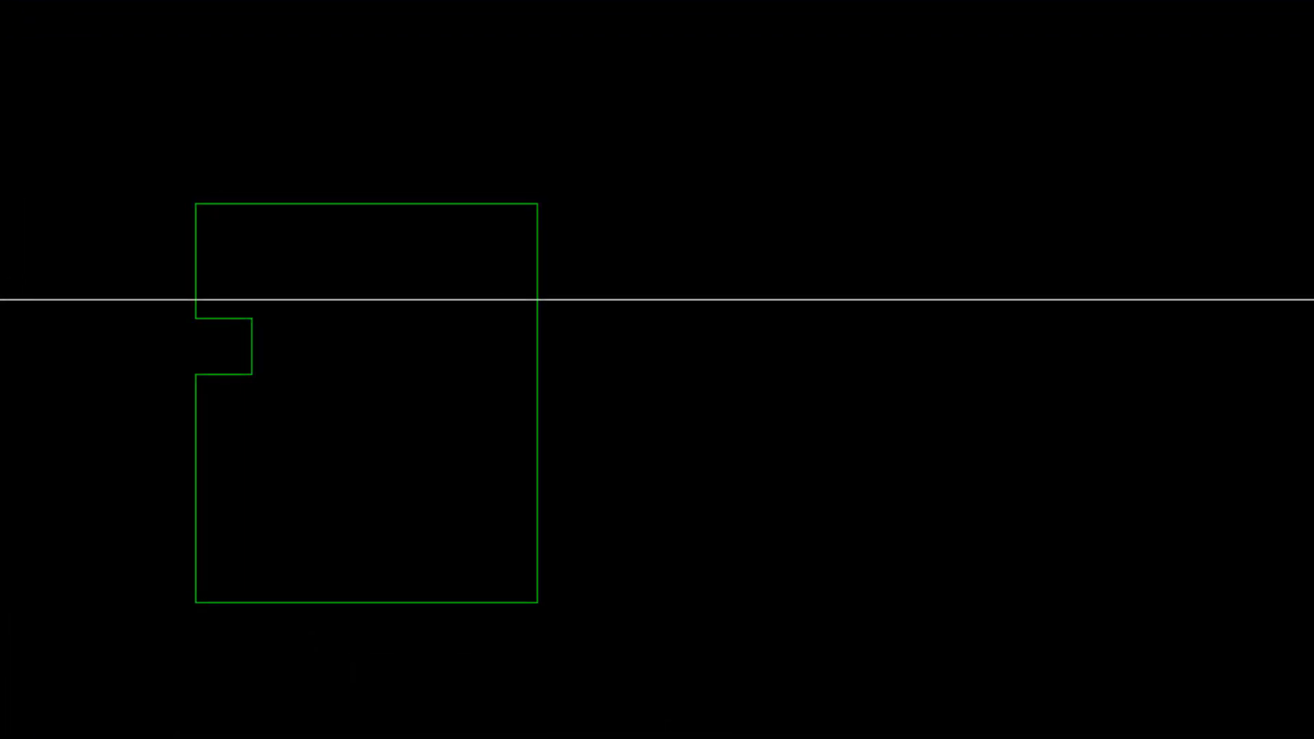
- Start a circle and use the From snap to locate its center relative to a base point
key(Return)
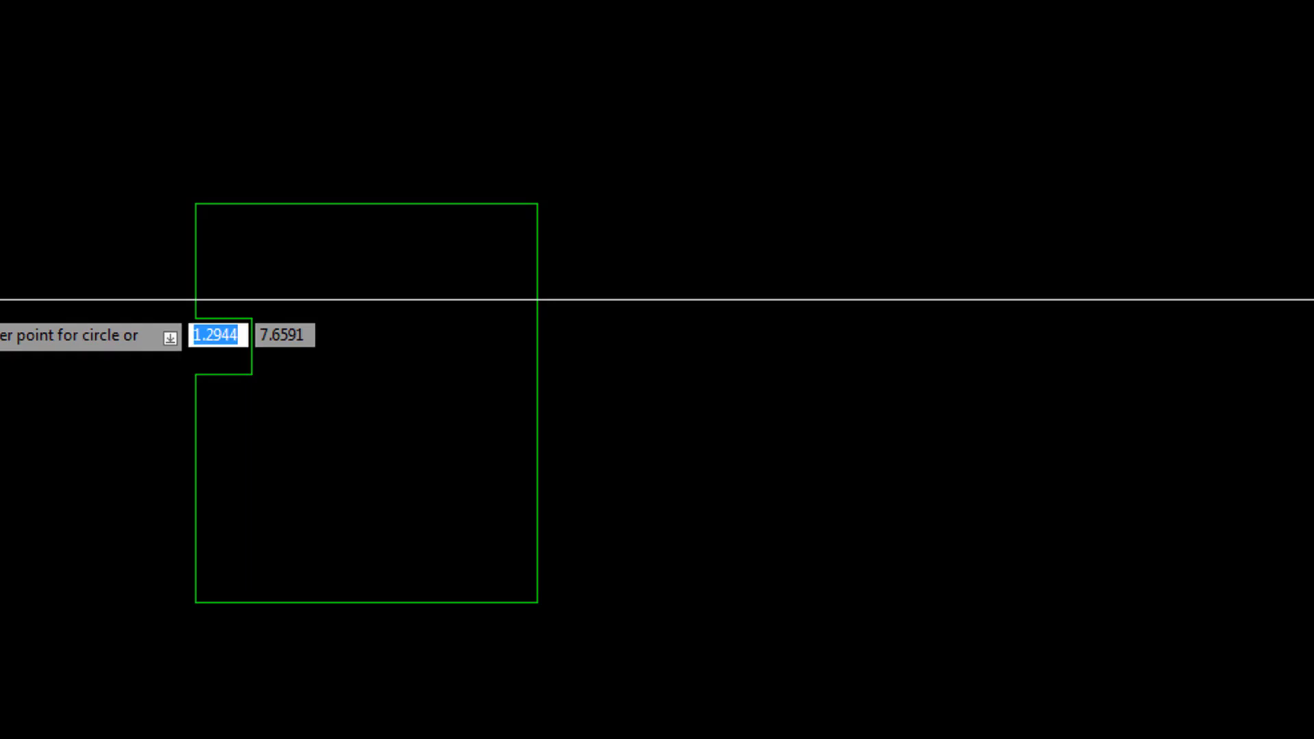
shift+right_click(207, 293)
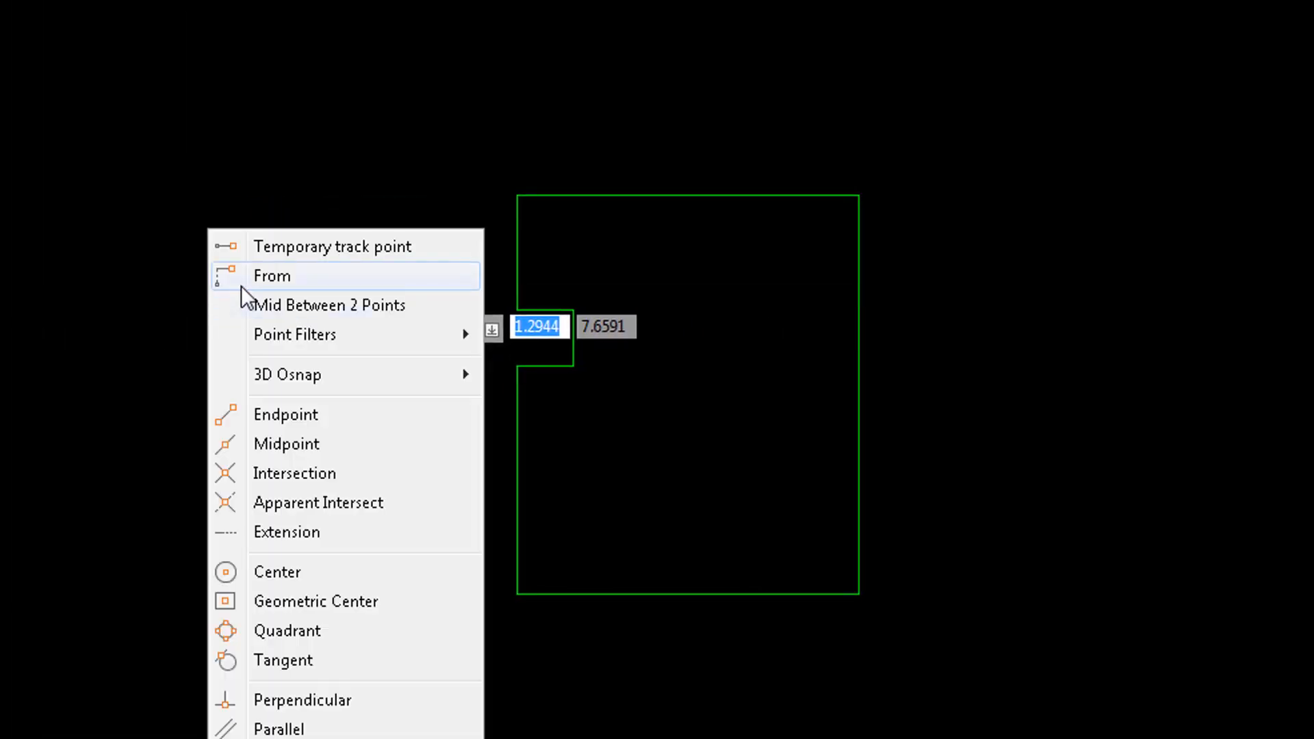
click(253, 278)
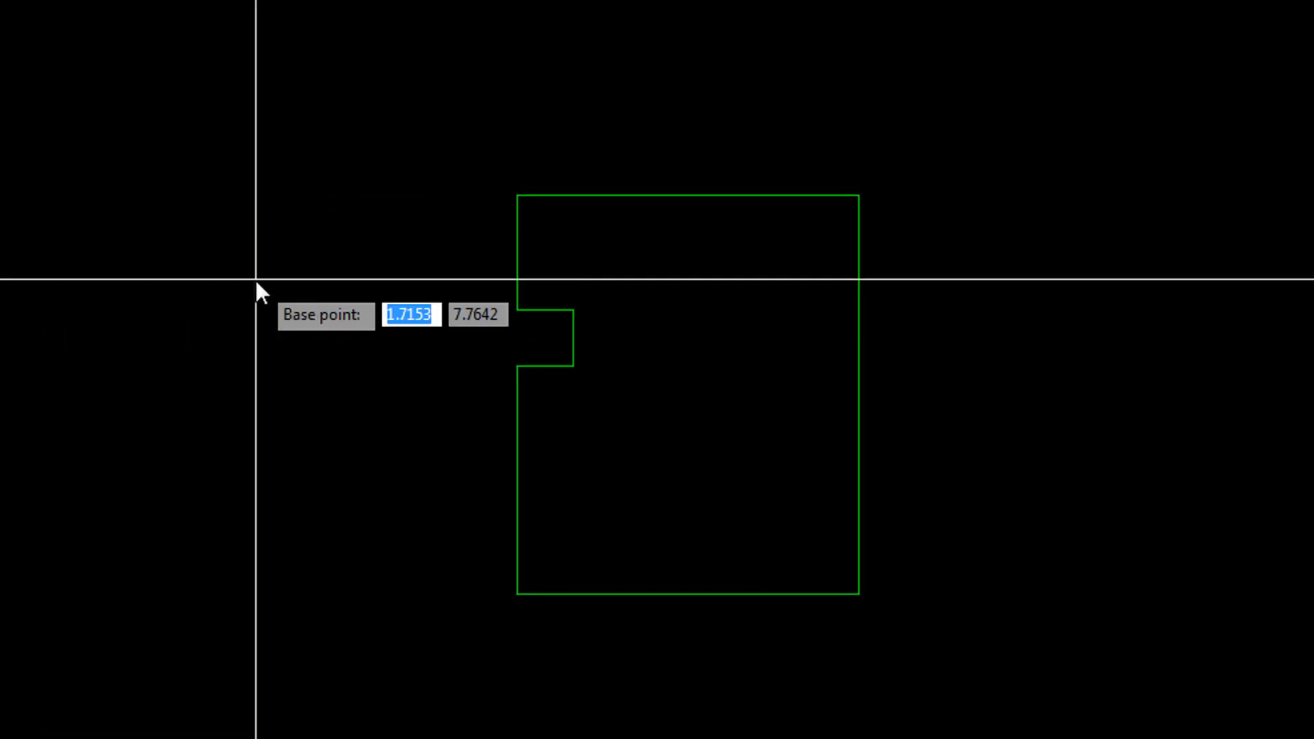
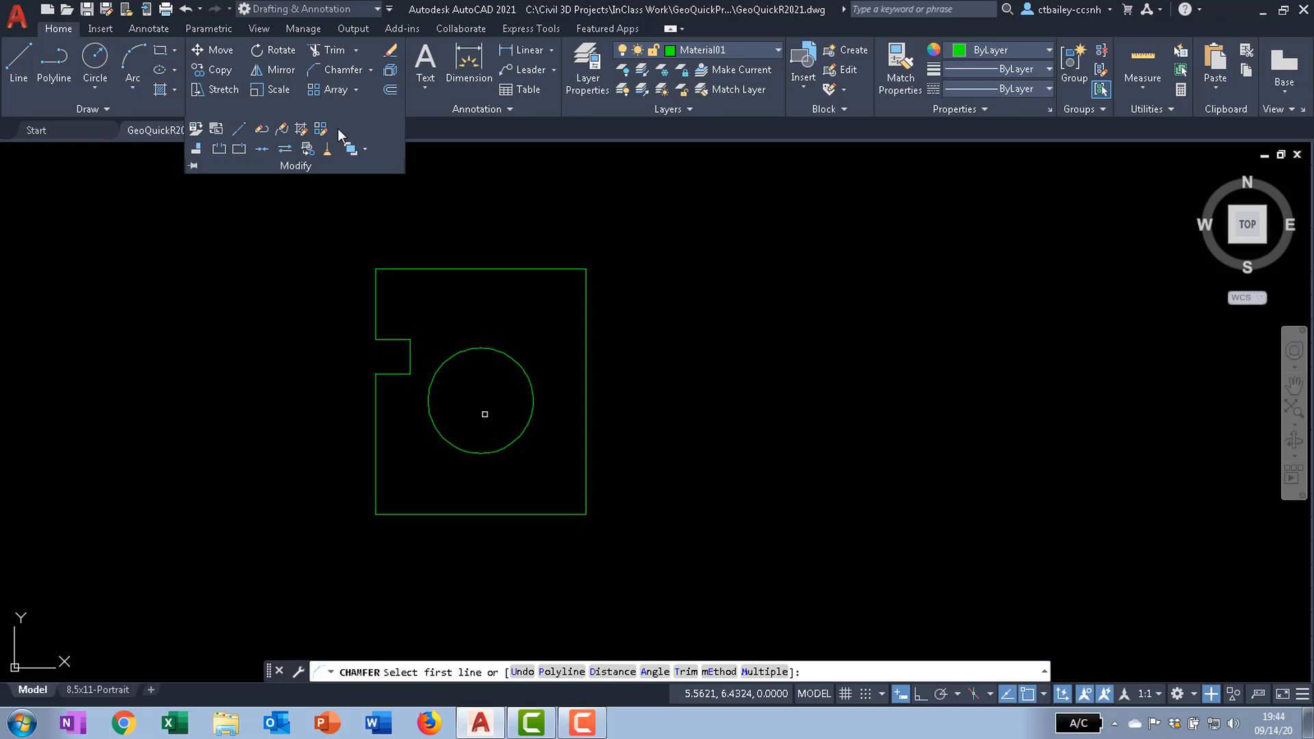
- Chamfer the shape's upper-right corner with distances of 0.625 along the top edge and 0.5 along the right edge
text(d)
key(Return)
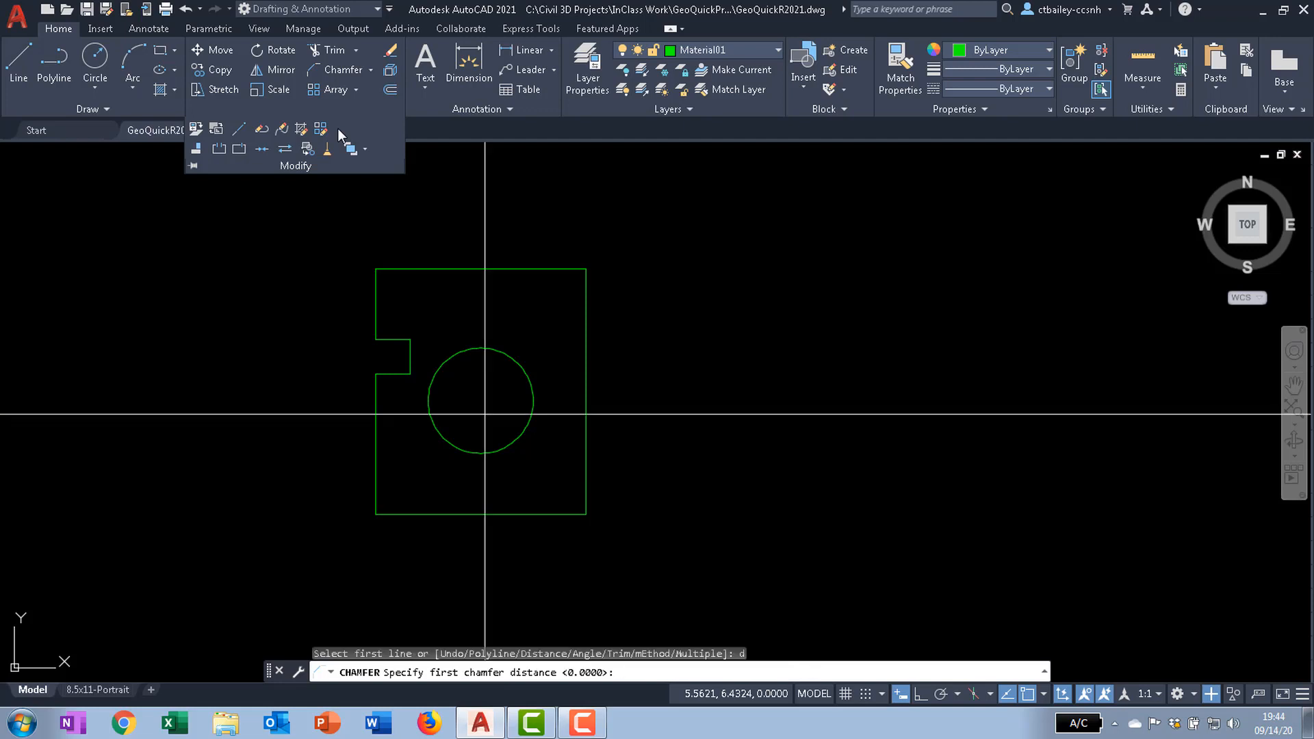
text(.625)
key(Return)
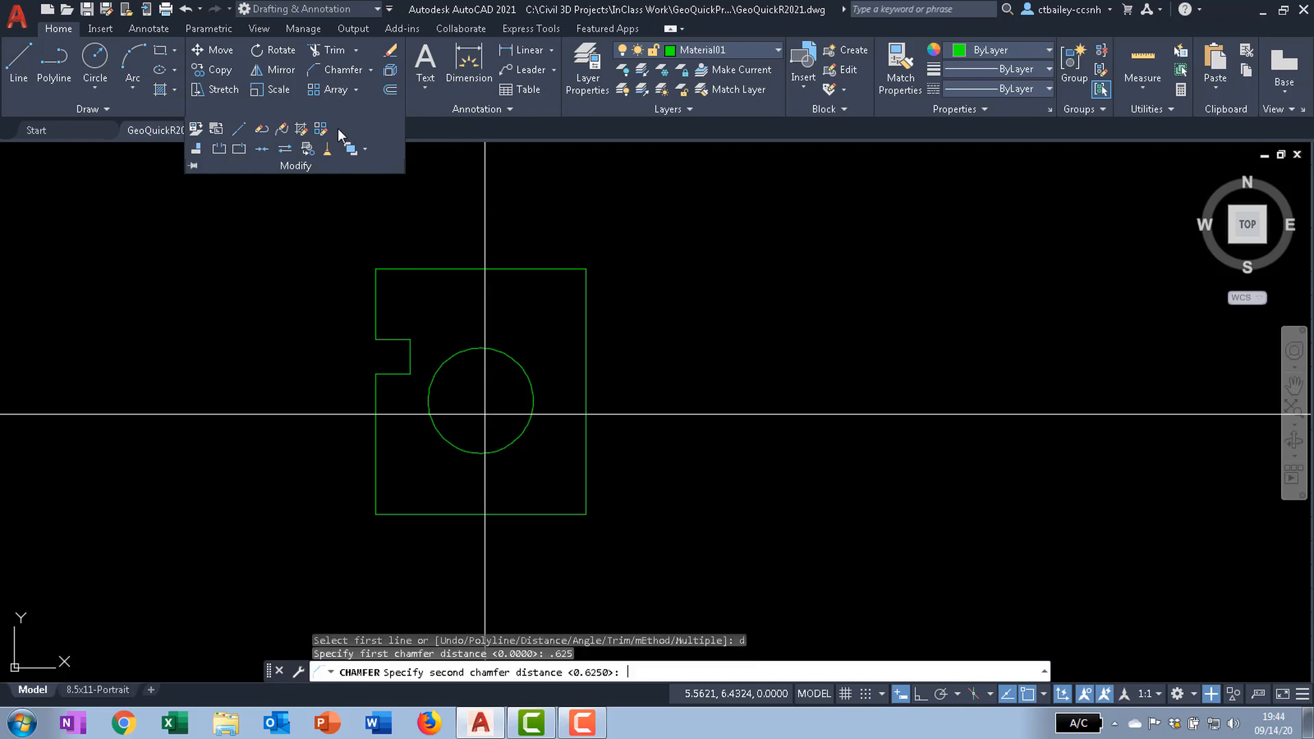
text(.5)
key(Return)
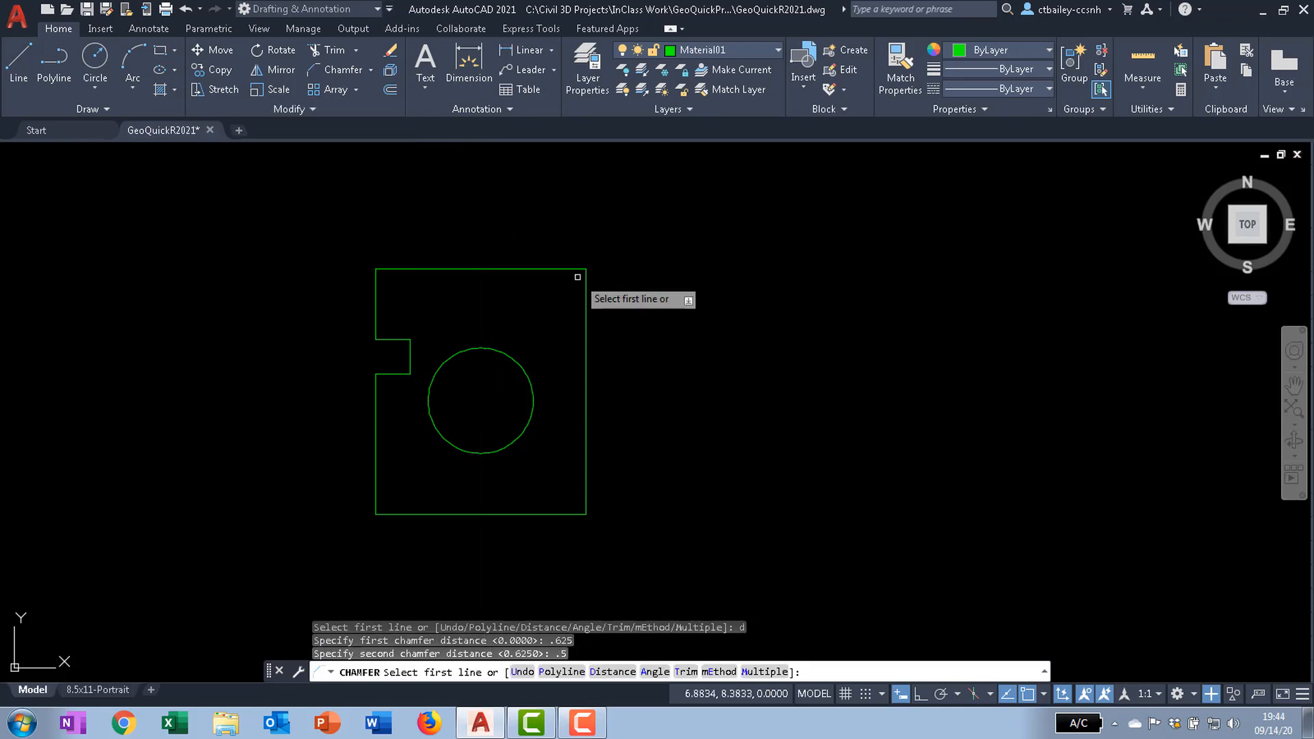
click(532, 269)
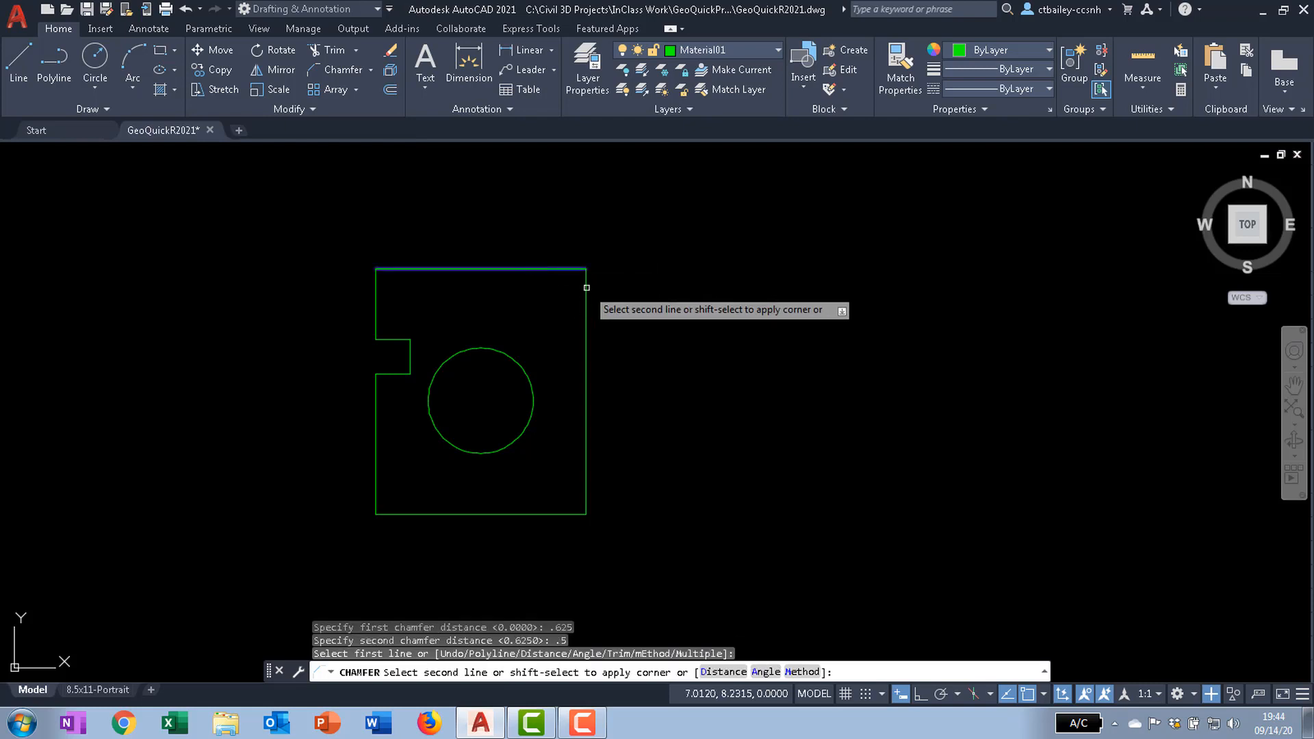
click(586, 287)
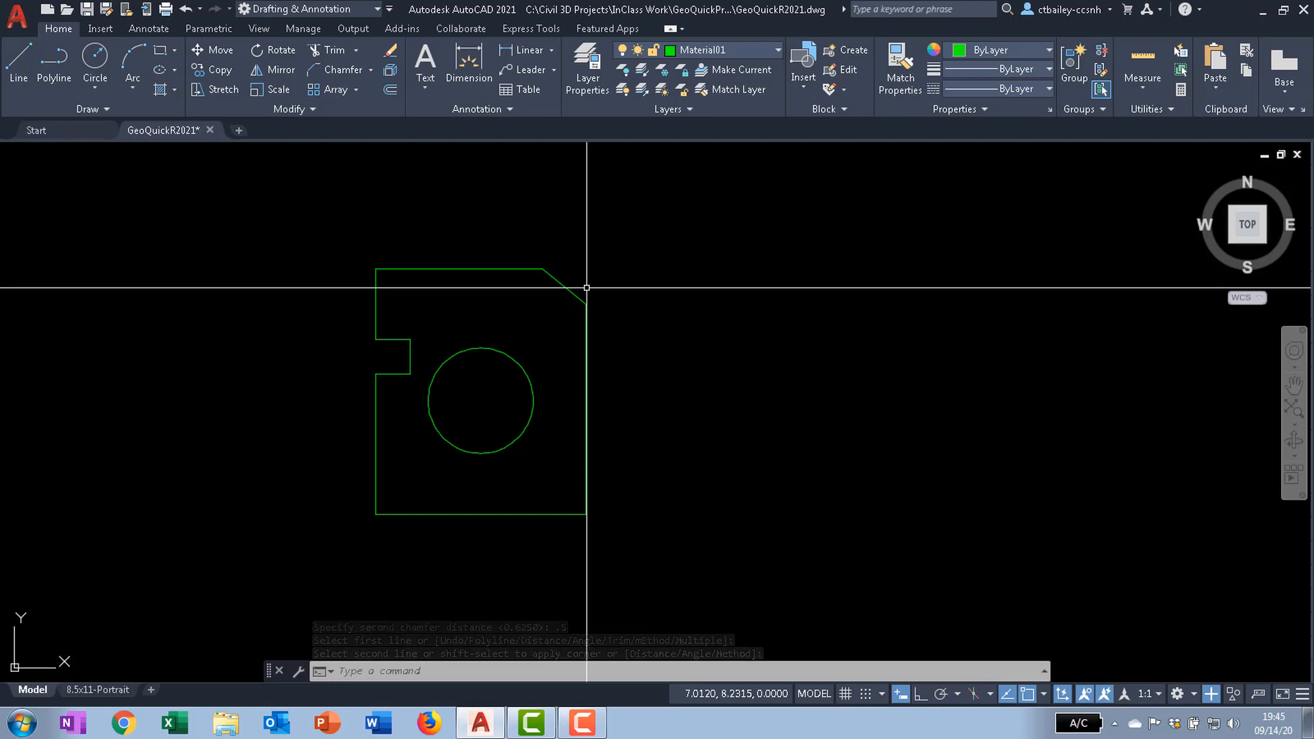
- Draw a 0.375 diameter circle centered at offset 5,0.5 from the shape's lower-left corner, and review the entered offset in the command history
text(circle)
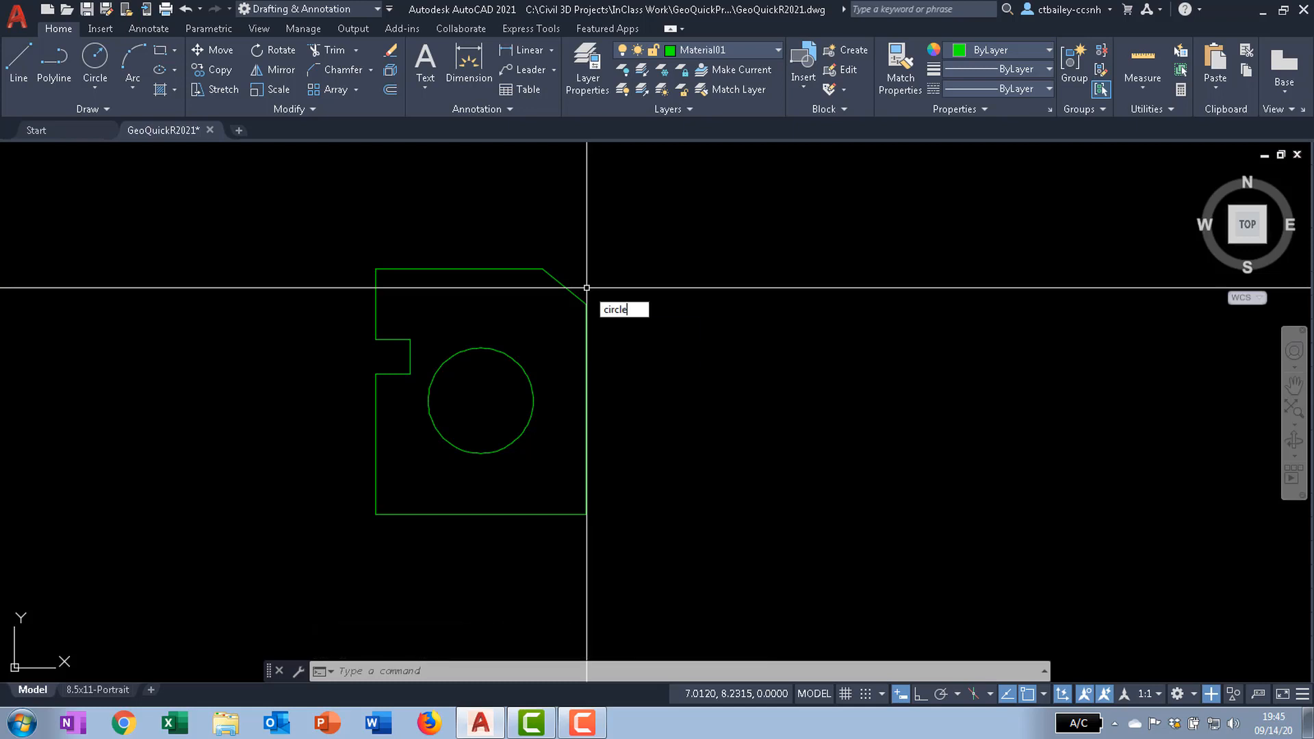
key(Return)
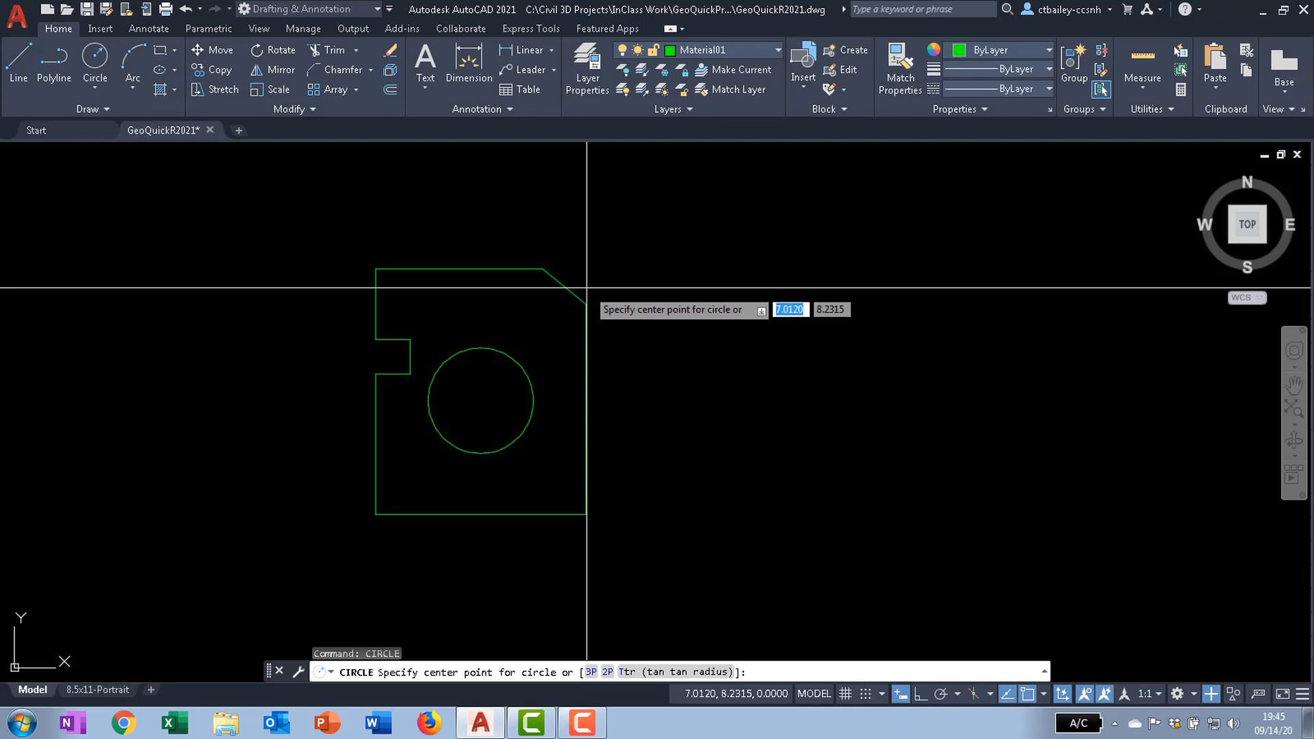
text(from)
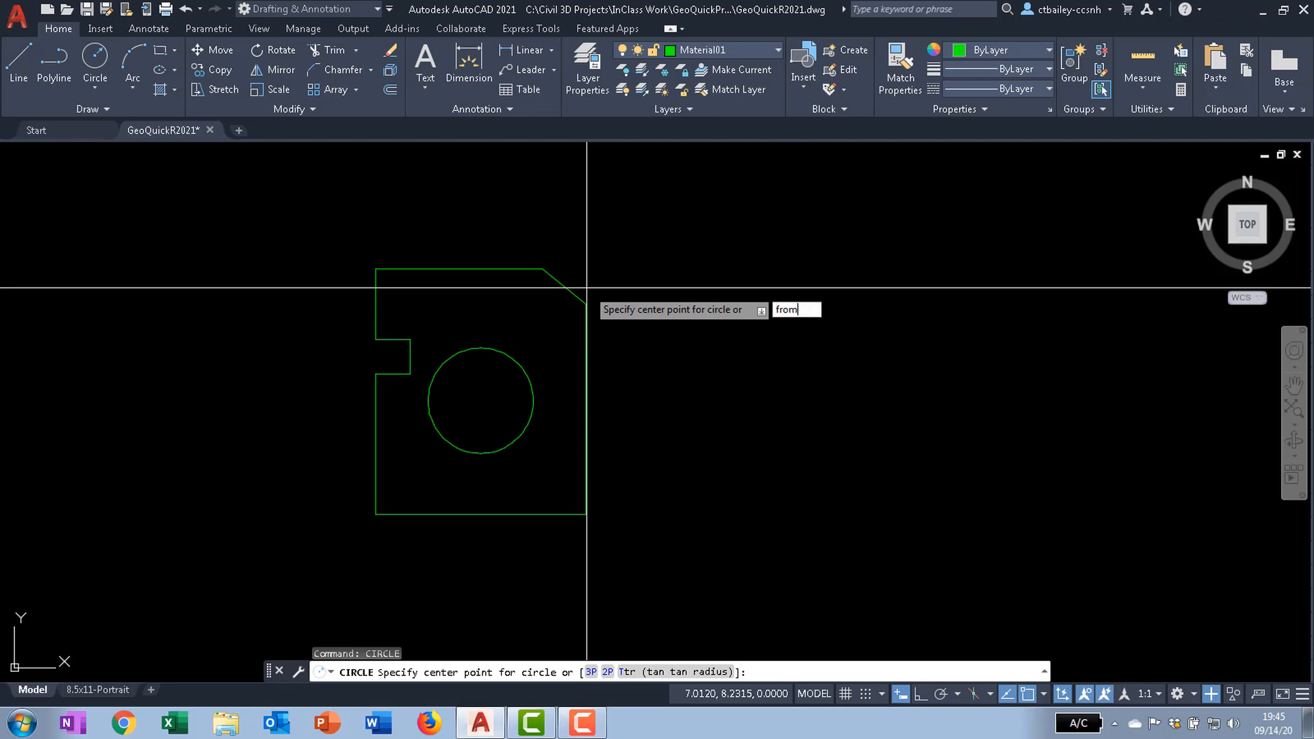
key(Return)
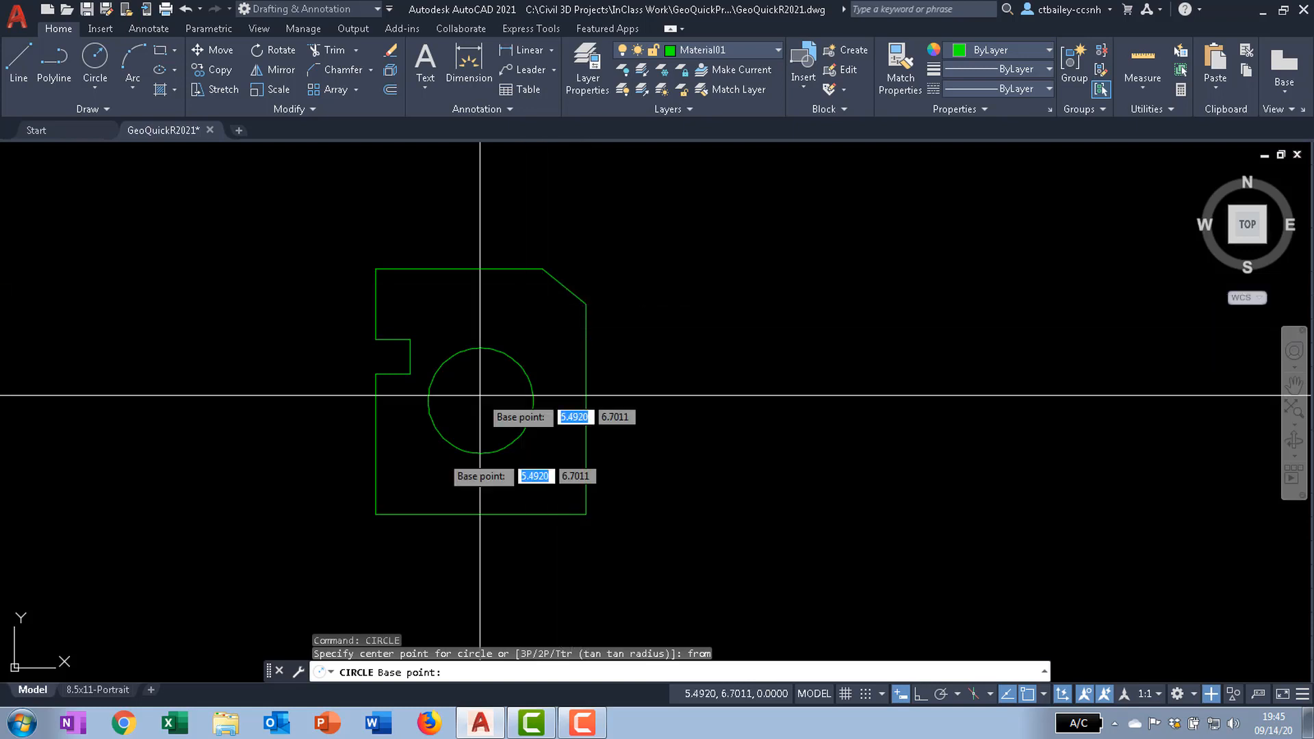
click(376, 514)
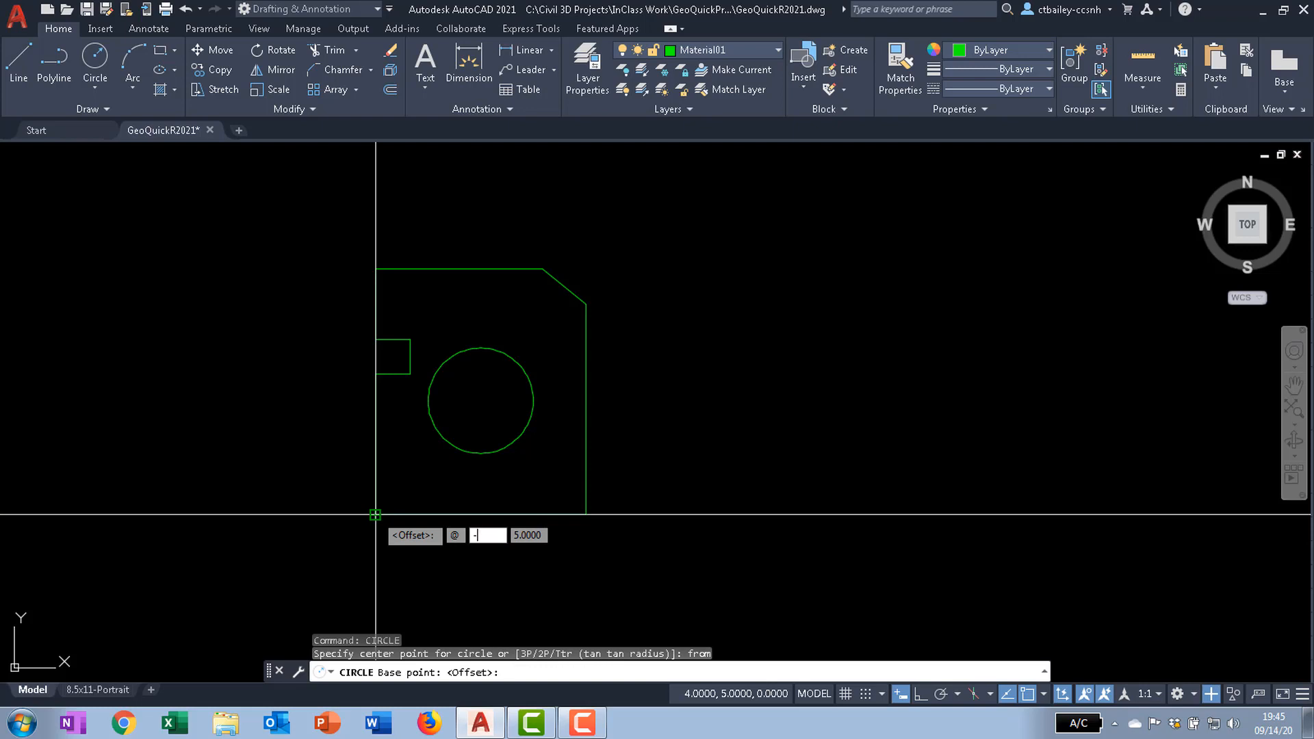
text(5)
key(Tab)
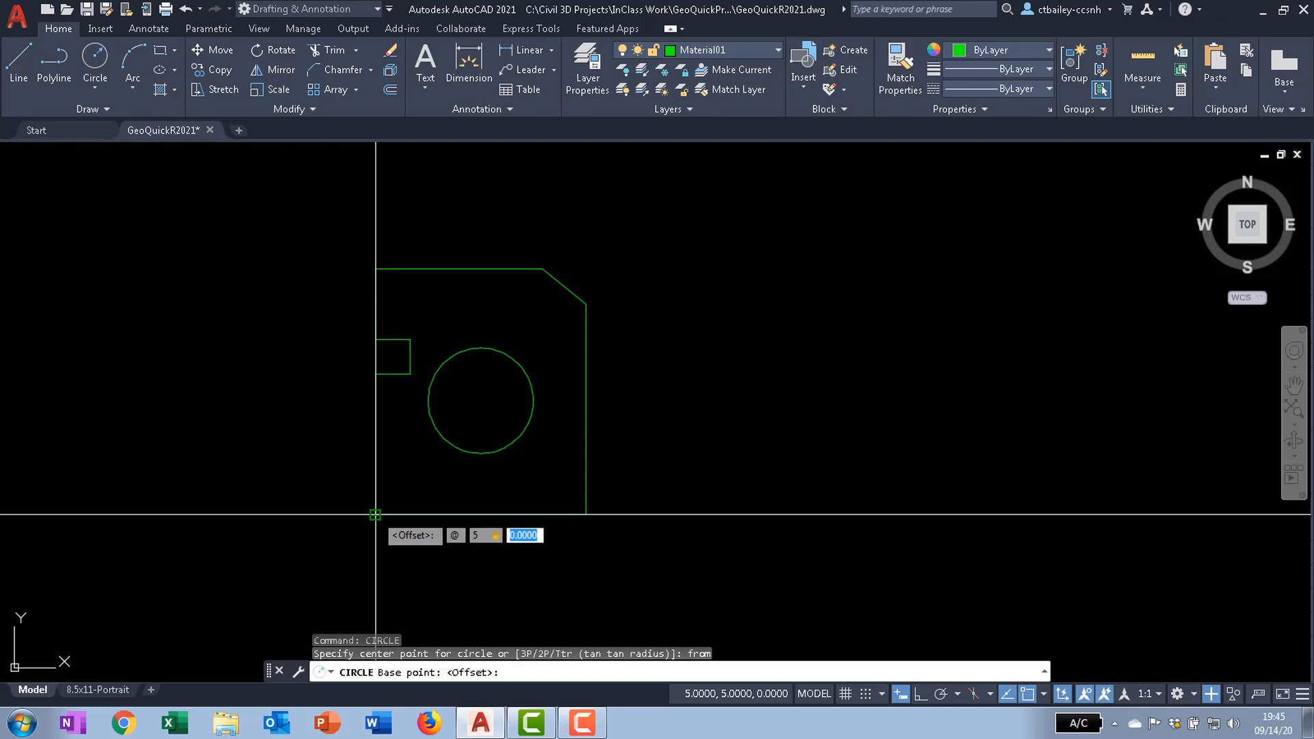
text(.5)
key(Return)
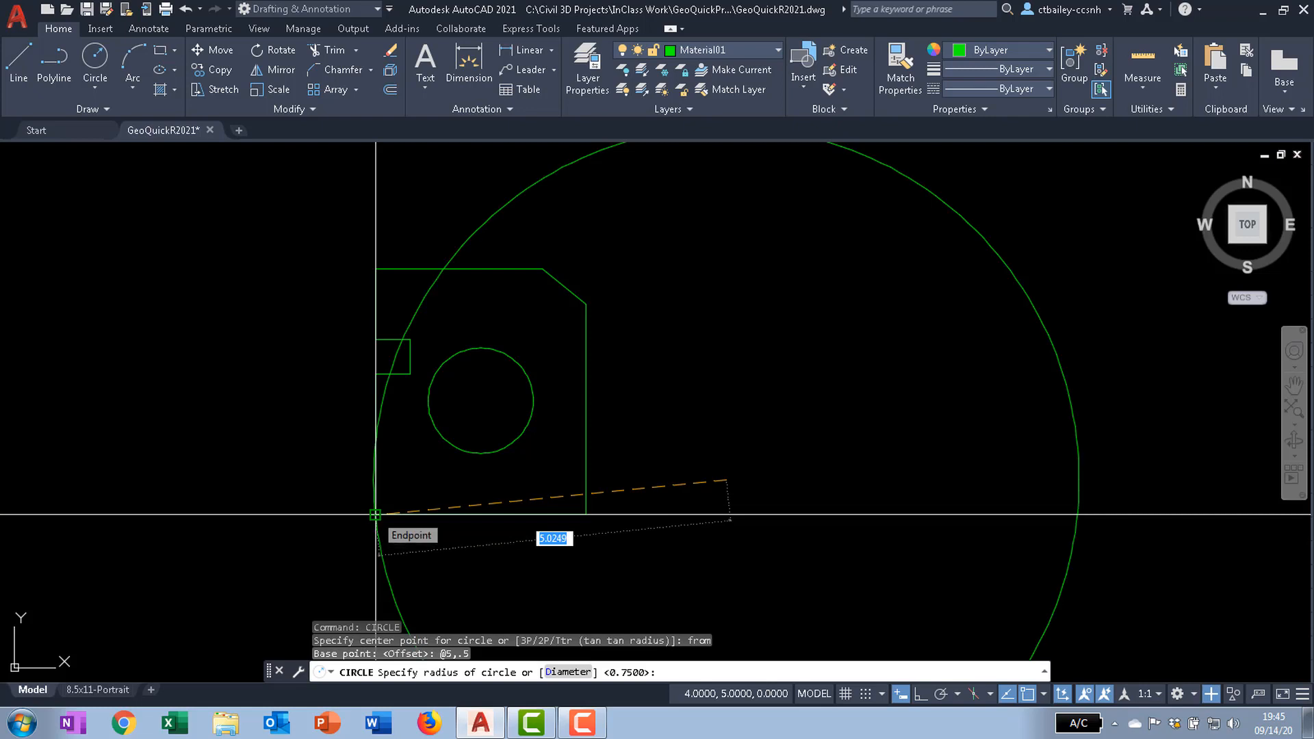
text(d)
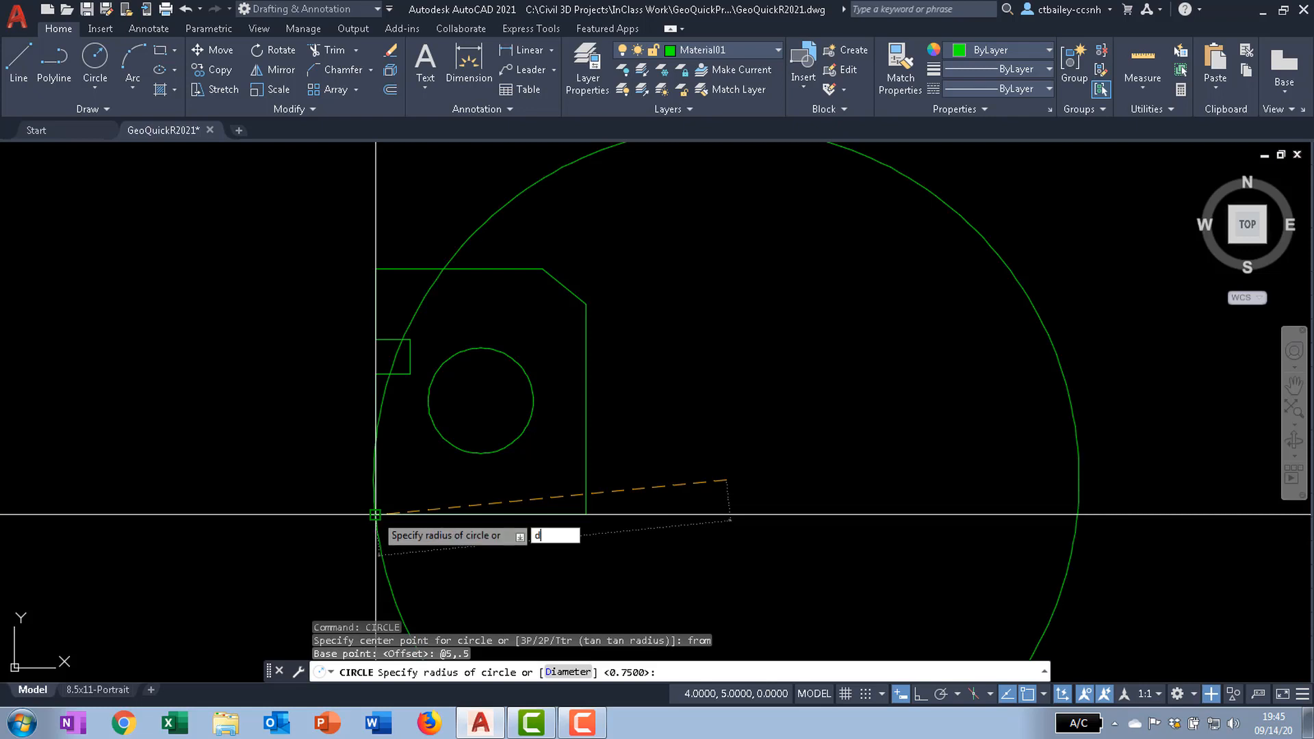
key(Return)
text(.375)
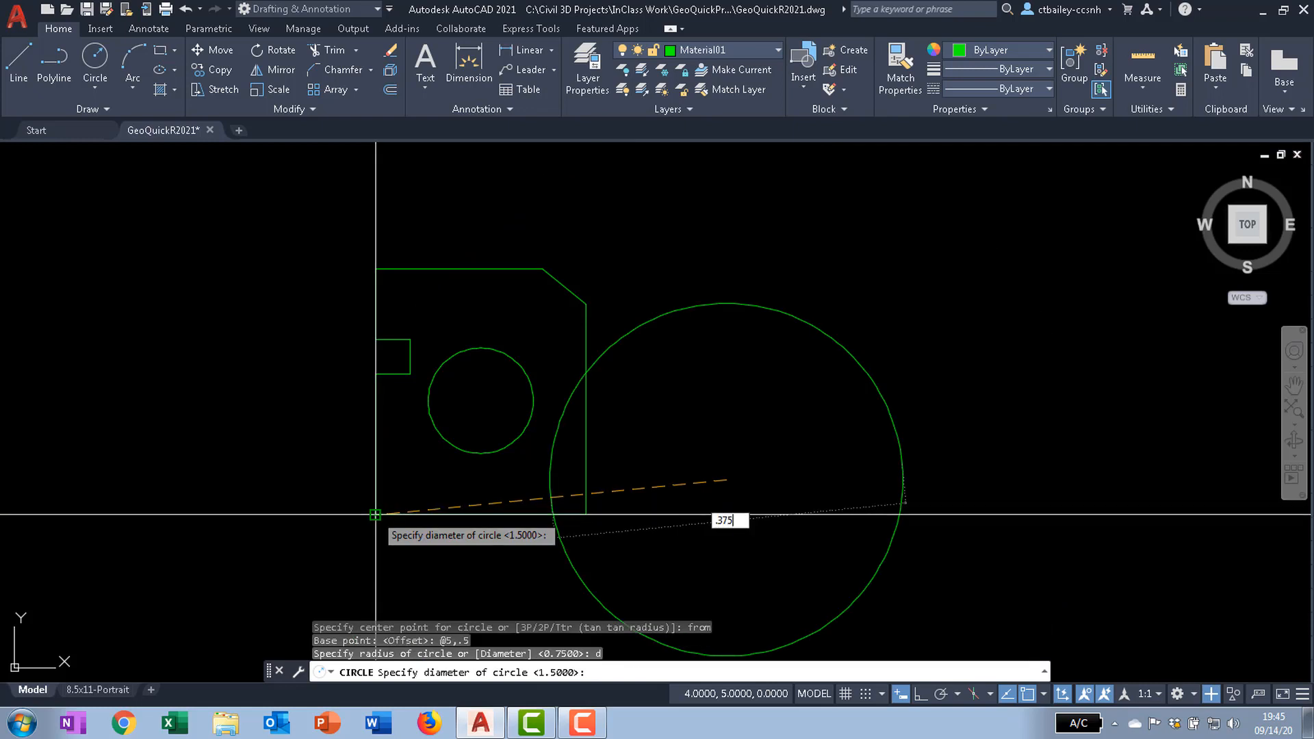
key(Return)
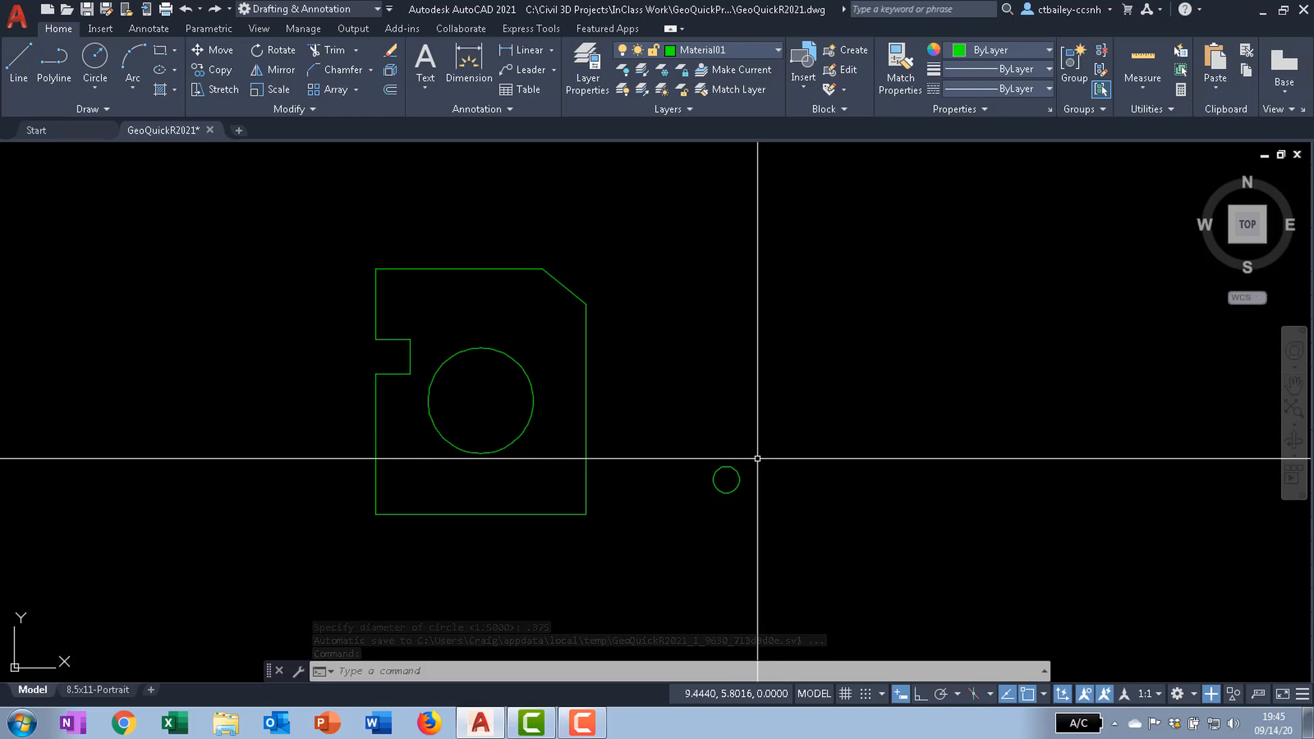
key(F2)
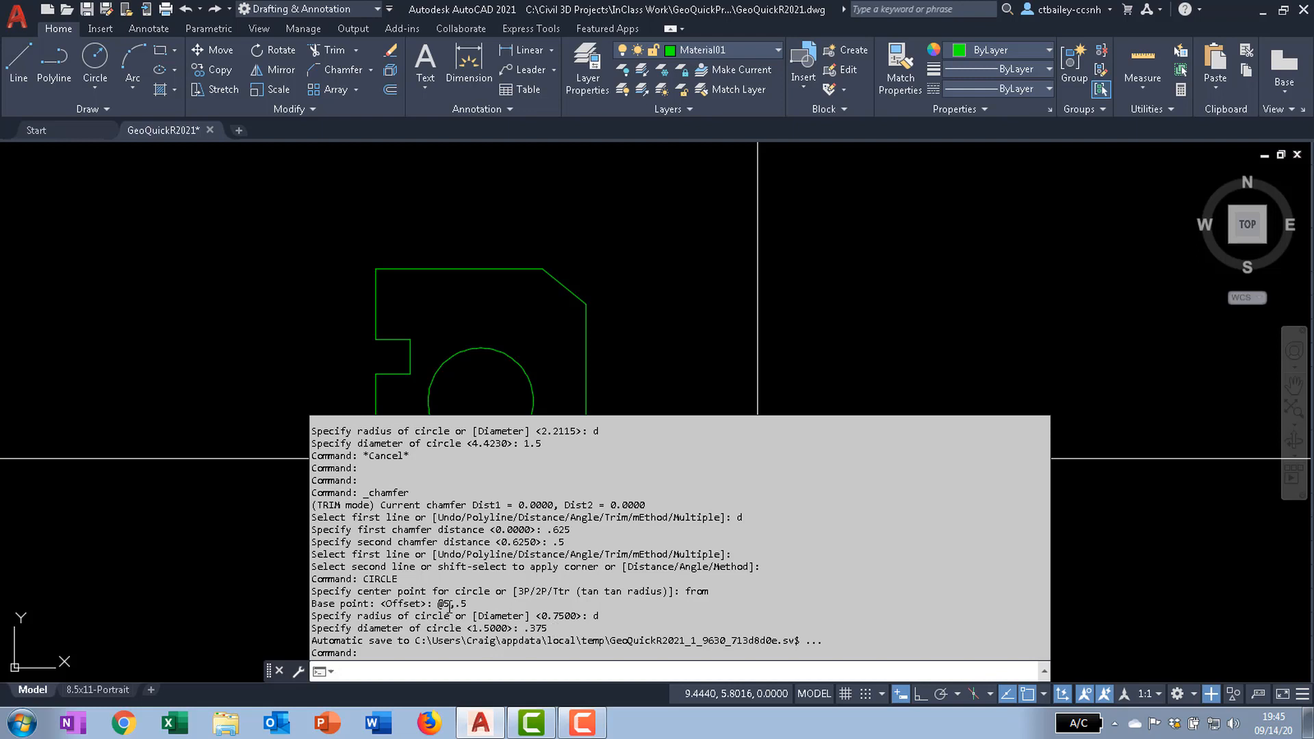
drag(467, 605, 437, 605)
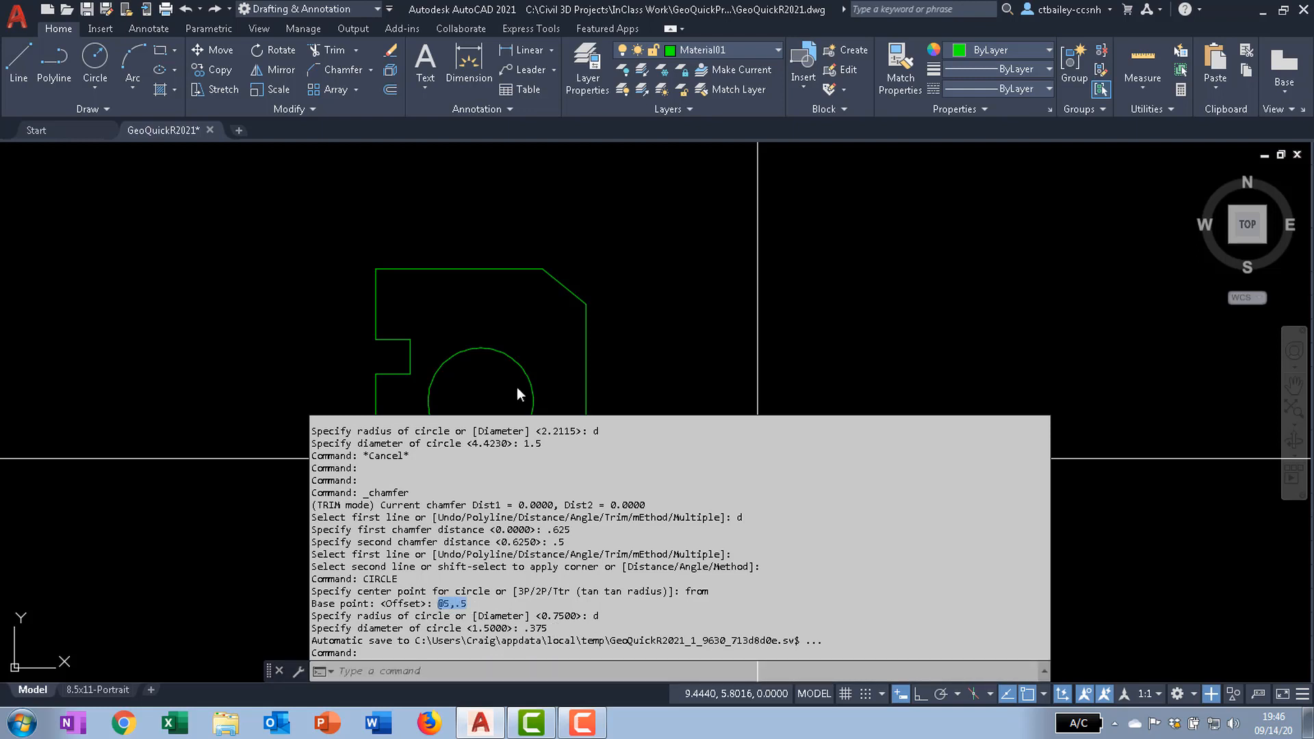
key(Escape)
- Draw a 0.375 diameter circle centered at offset -0.5,0.5 from the shape's lower-left corner using the From snap
text(circle)
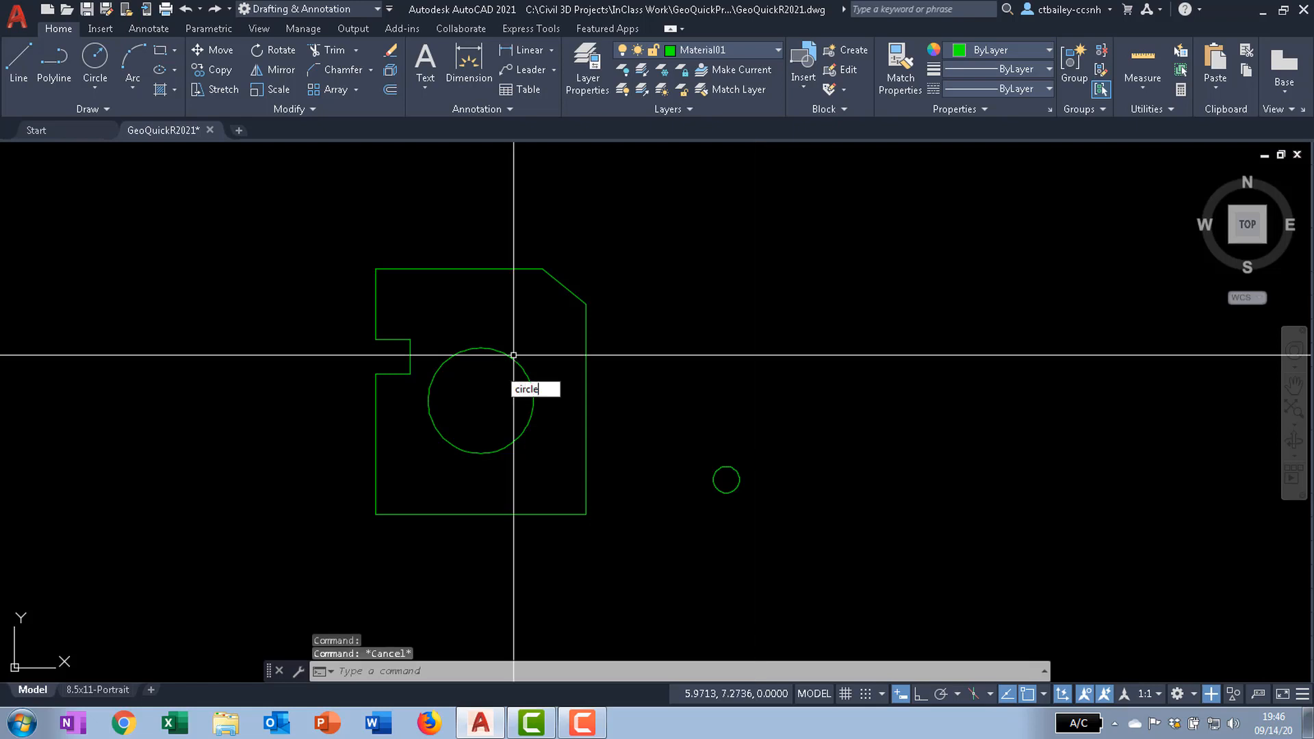
key(Return)
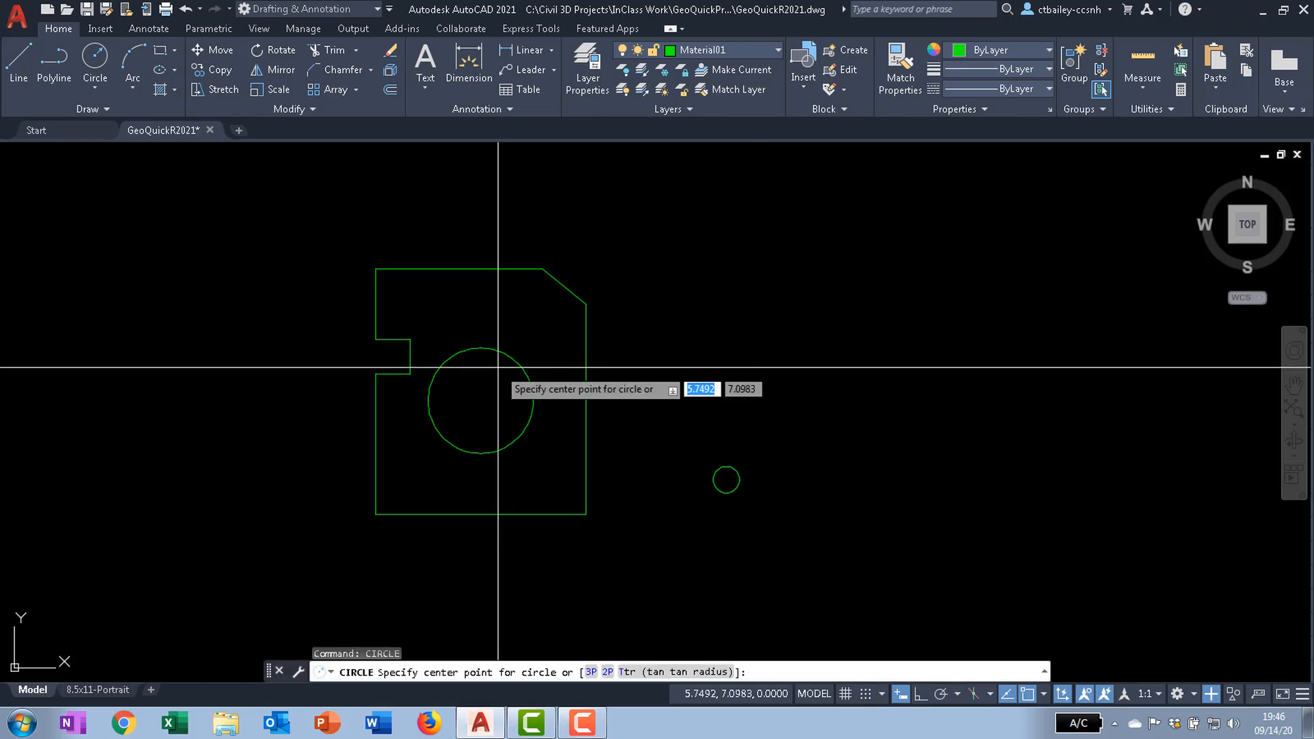
text(from)
key(Return)
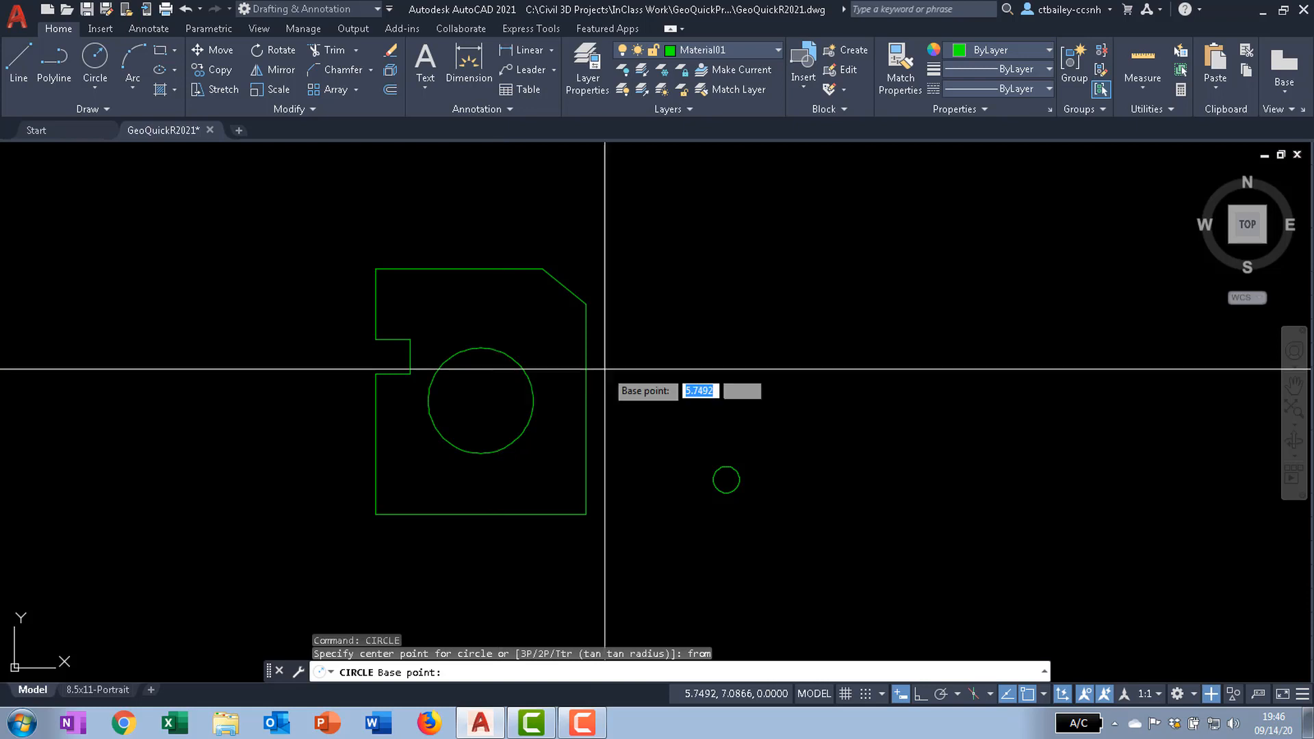
click(375, 514)
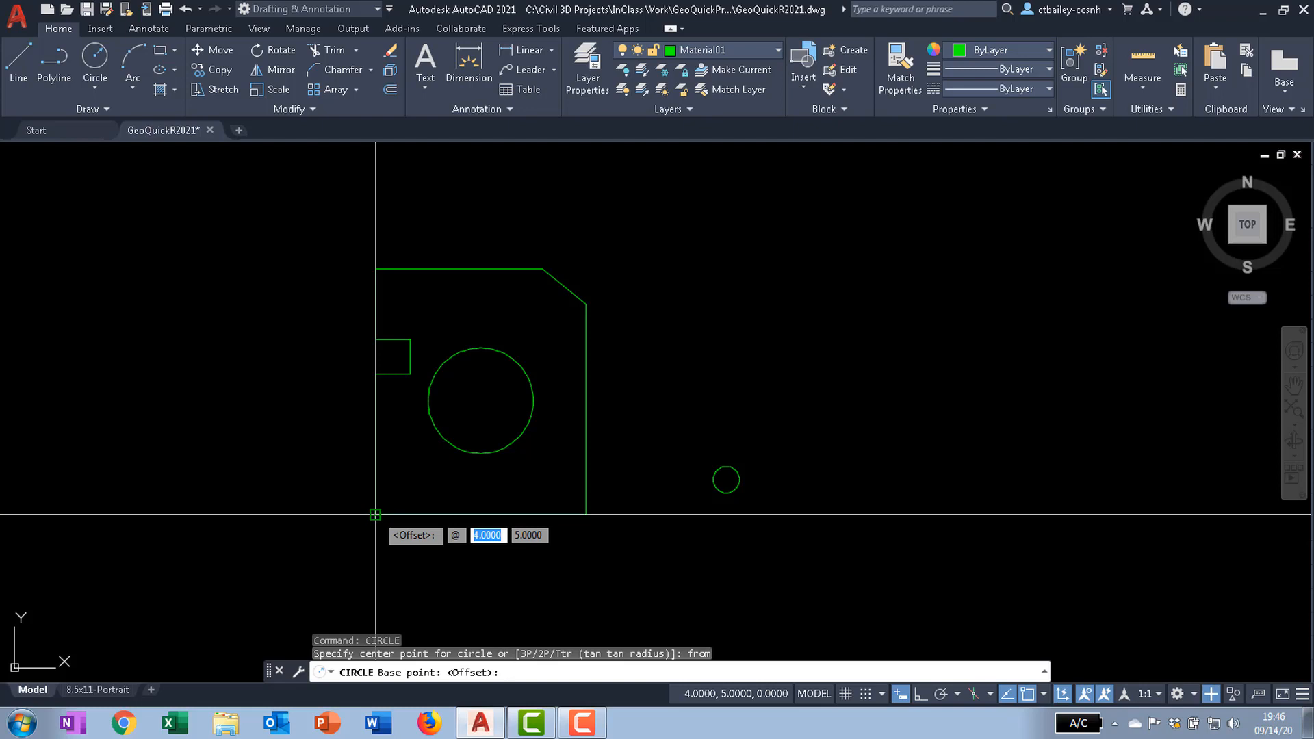
text(-.5)
key(Tab)
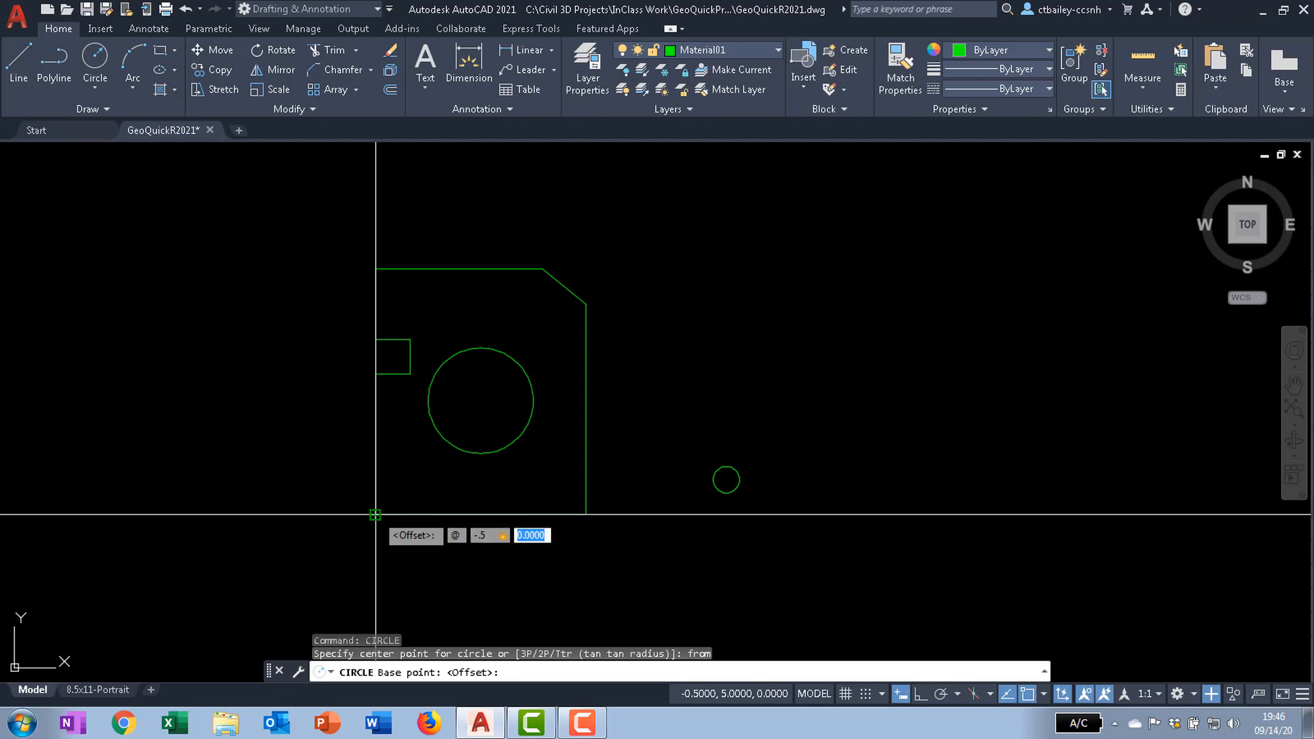
text(.5)
key(Return)
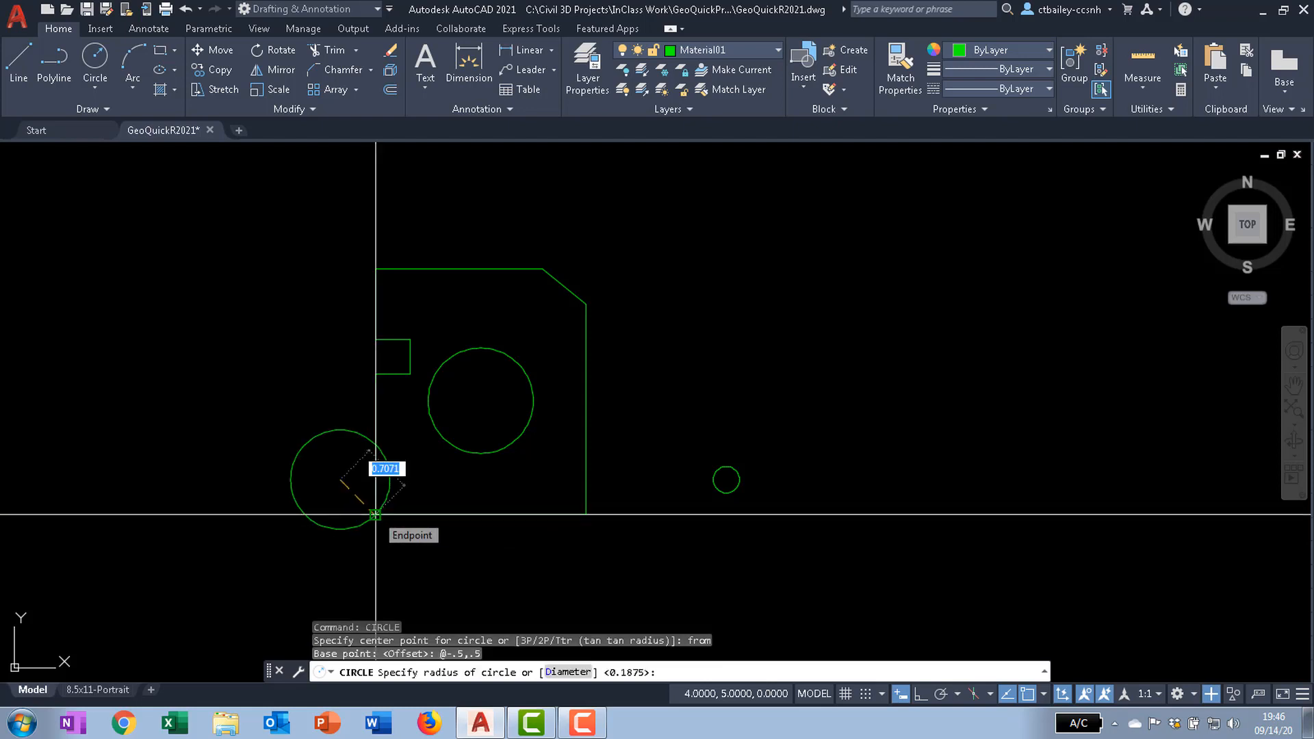
text(d)
key(Return)
text(.37)
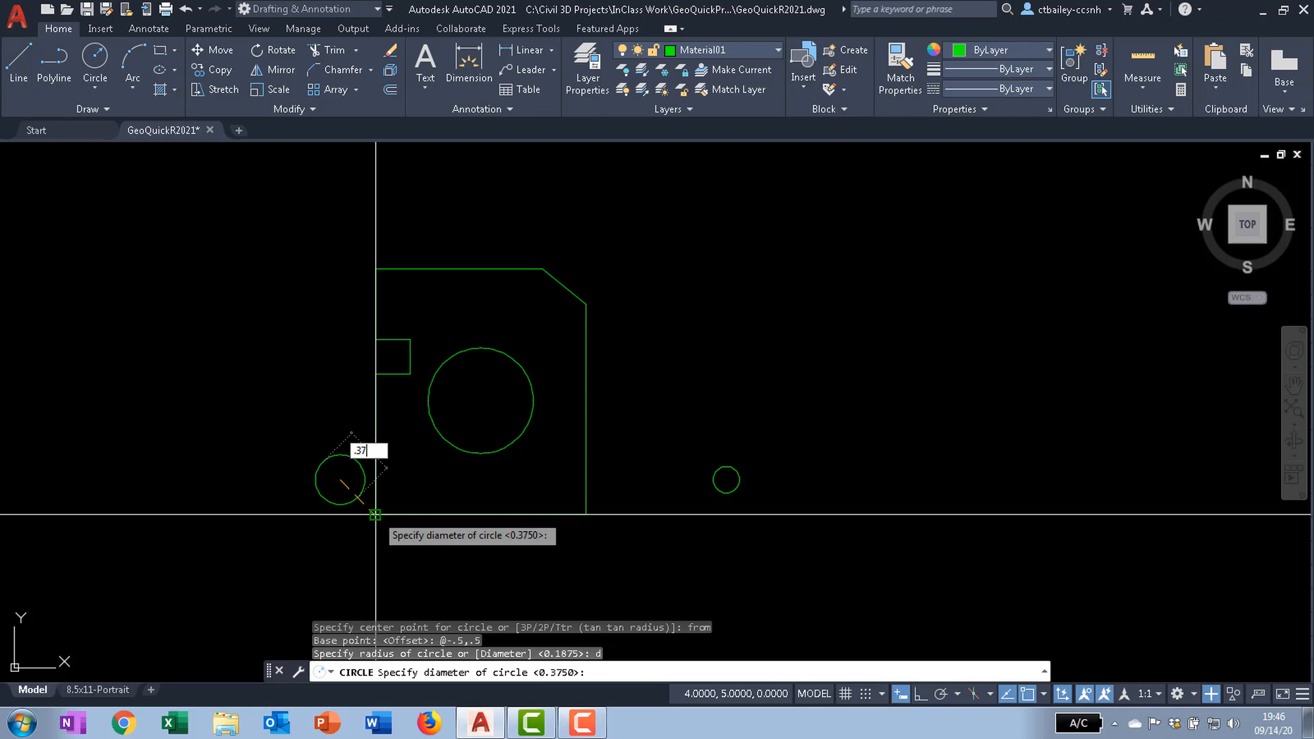
text(5)
key(Return)
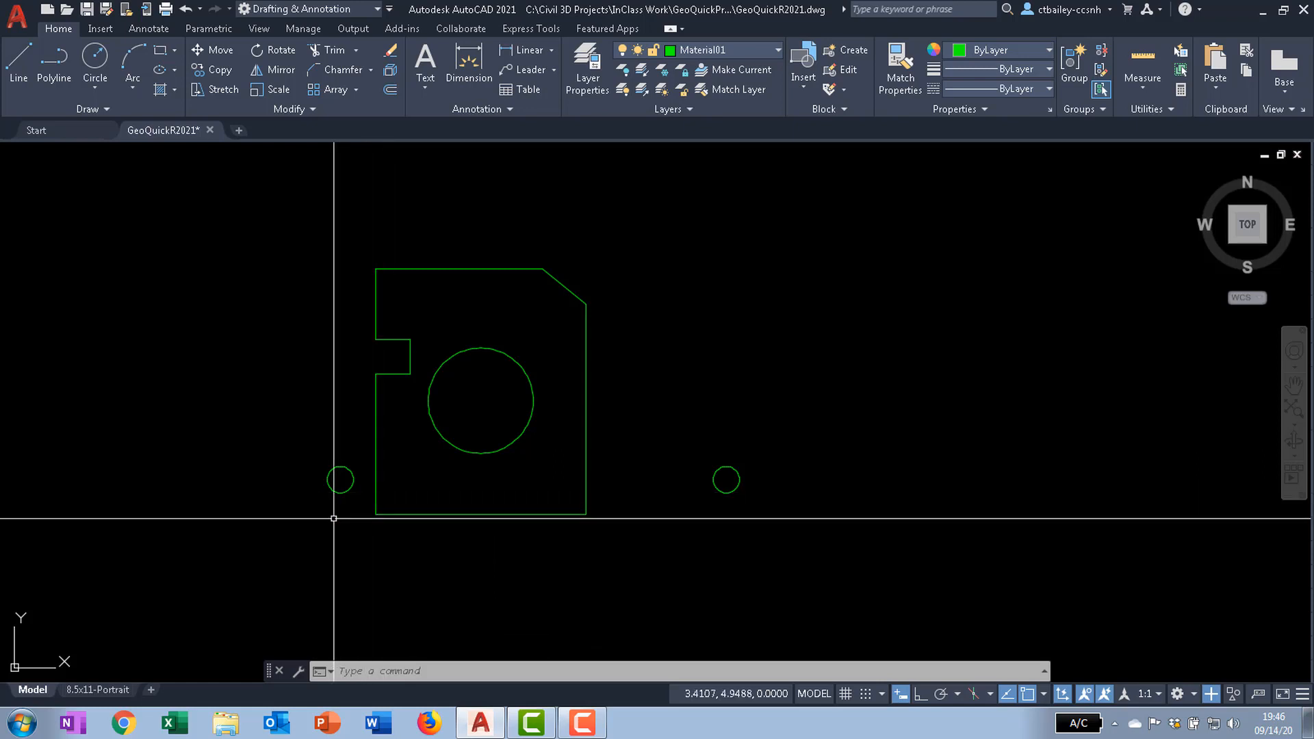
- Erase the two misplaced small circles on either side of the shape
text(c)
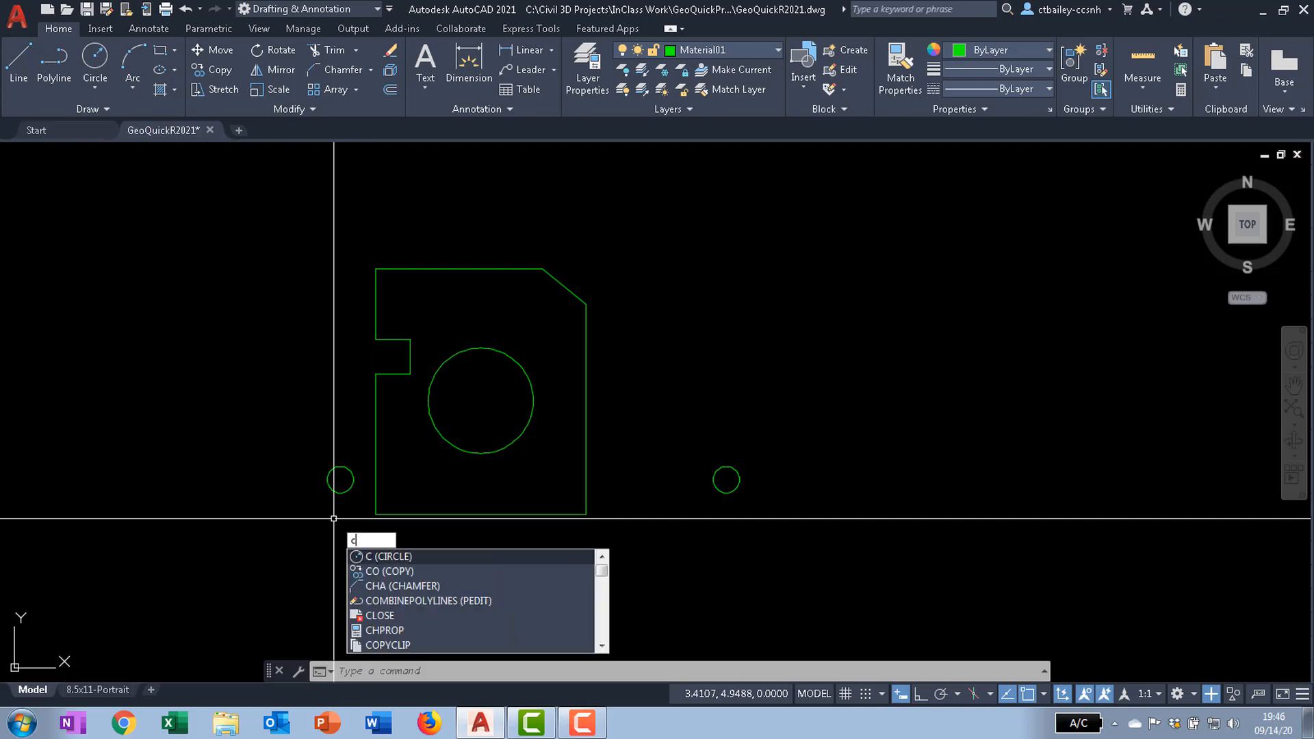
key(Escape)
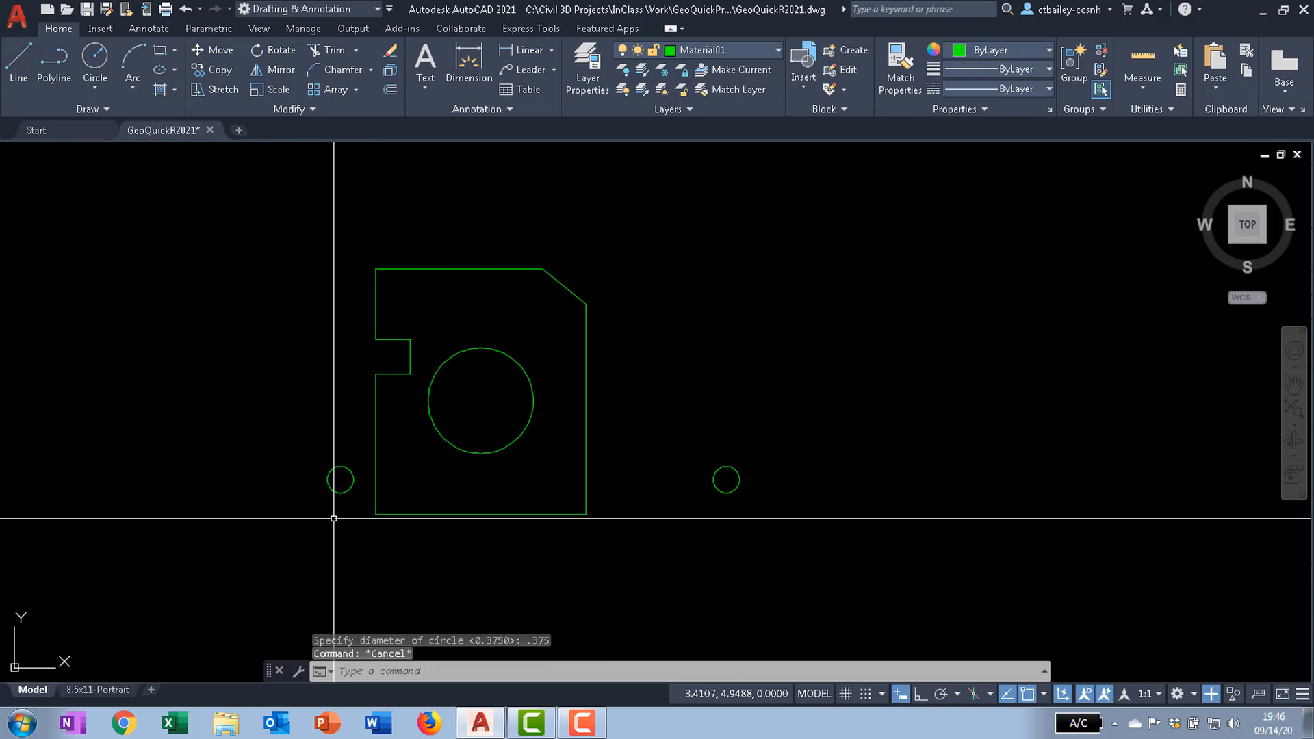
text(erase)
key(Return)
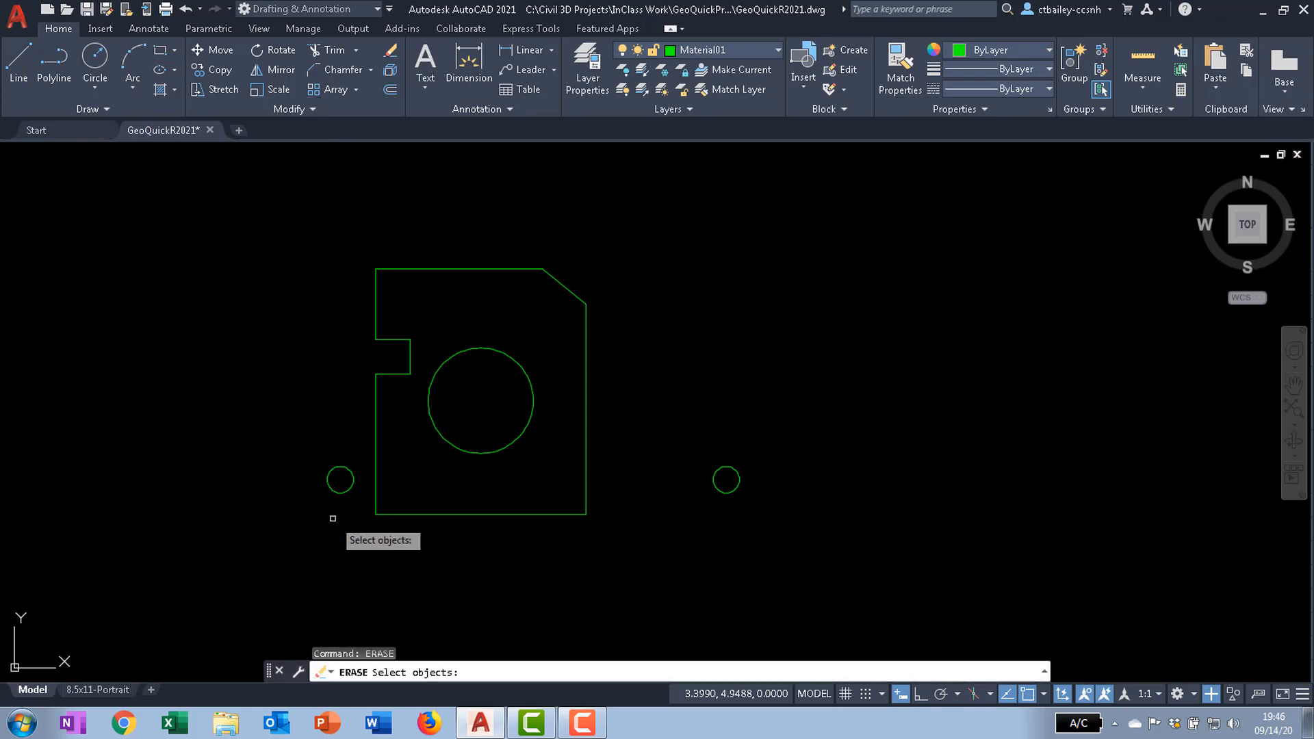
click(276, 528)
click(360, 451)
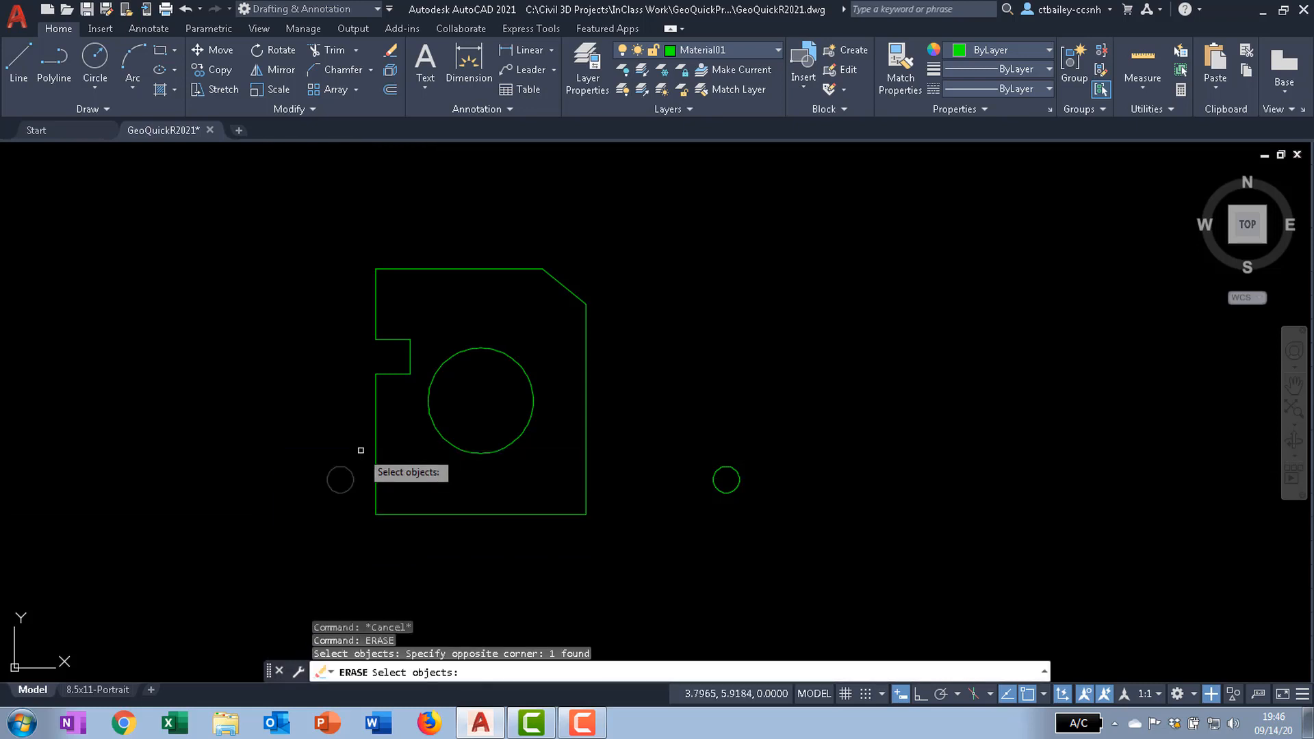
key(Return)
click(772, 416)
click(689, 503)
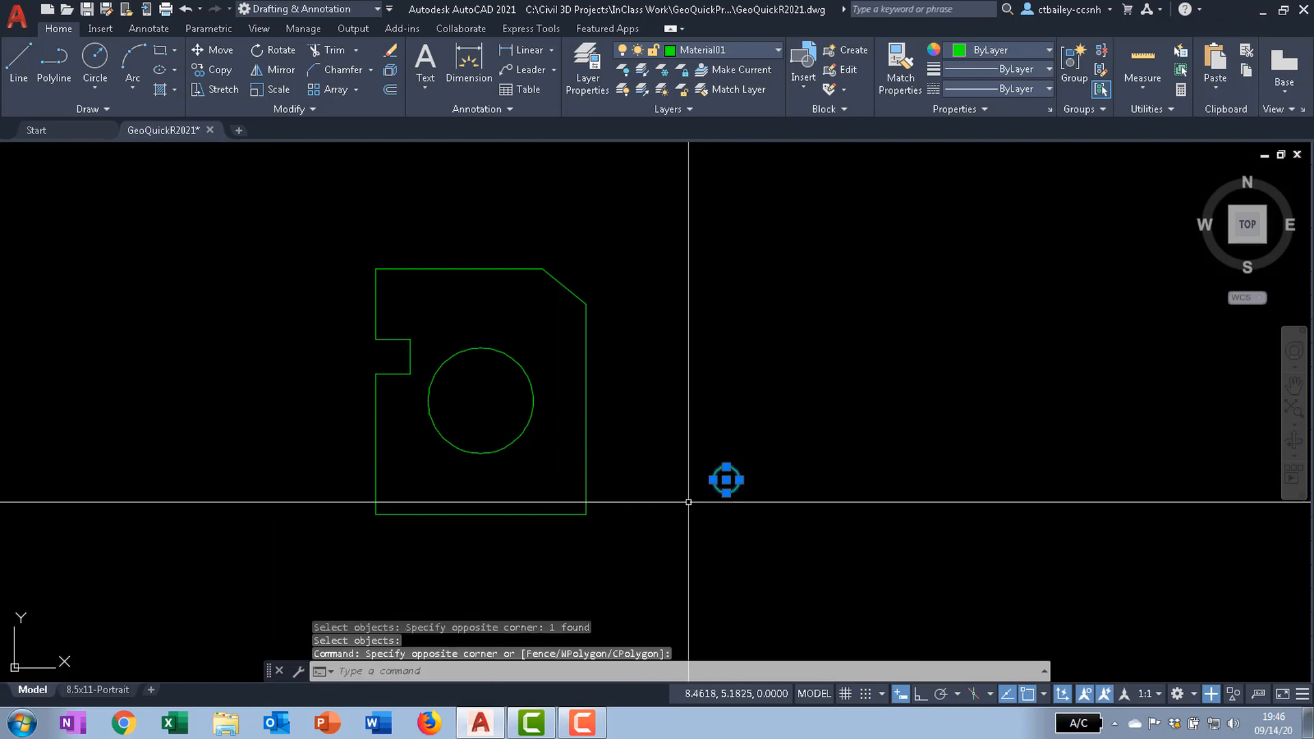
right_click(689, 502)
click(726, 108)
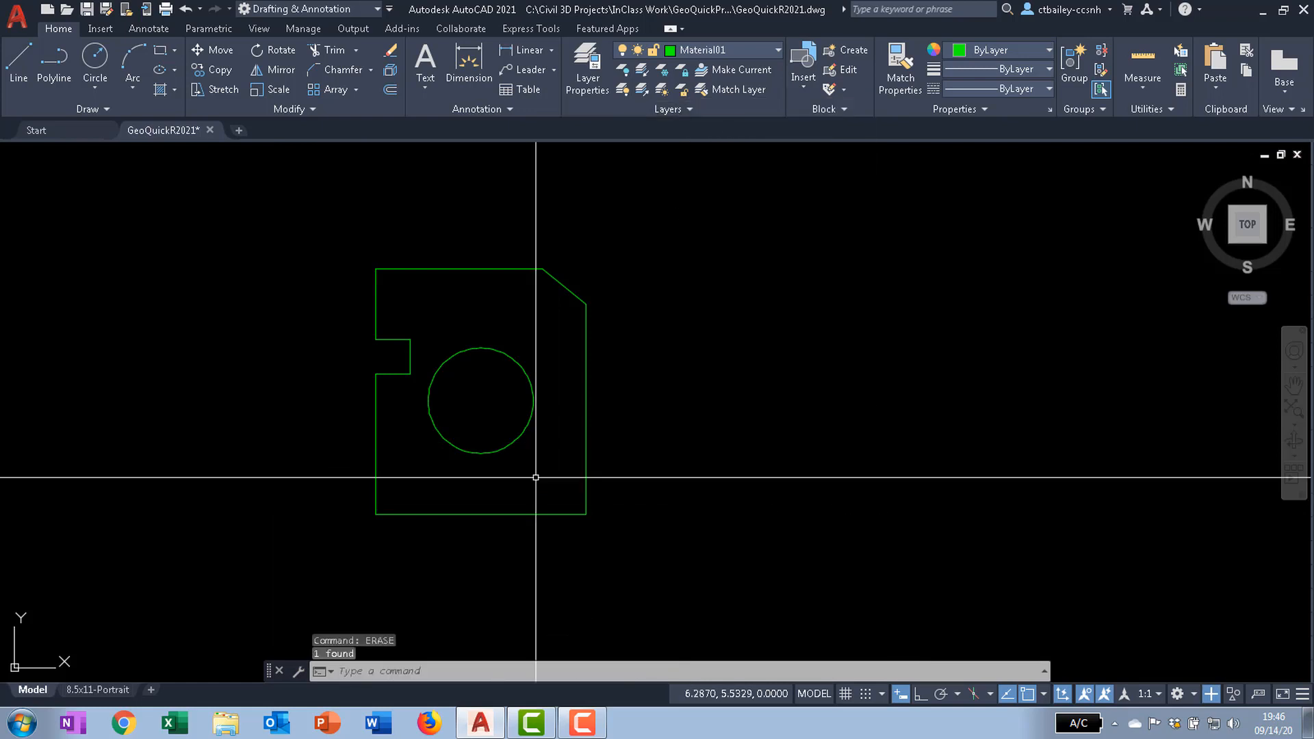
- Draw a 0.375 diameter circle centered at offset -0.5,0.5 from the shape's lower-right corner using the From snap
text(circle)
key(Return)
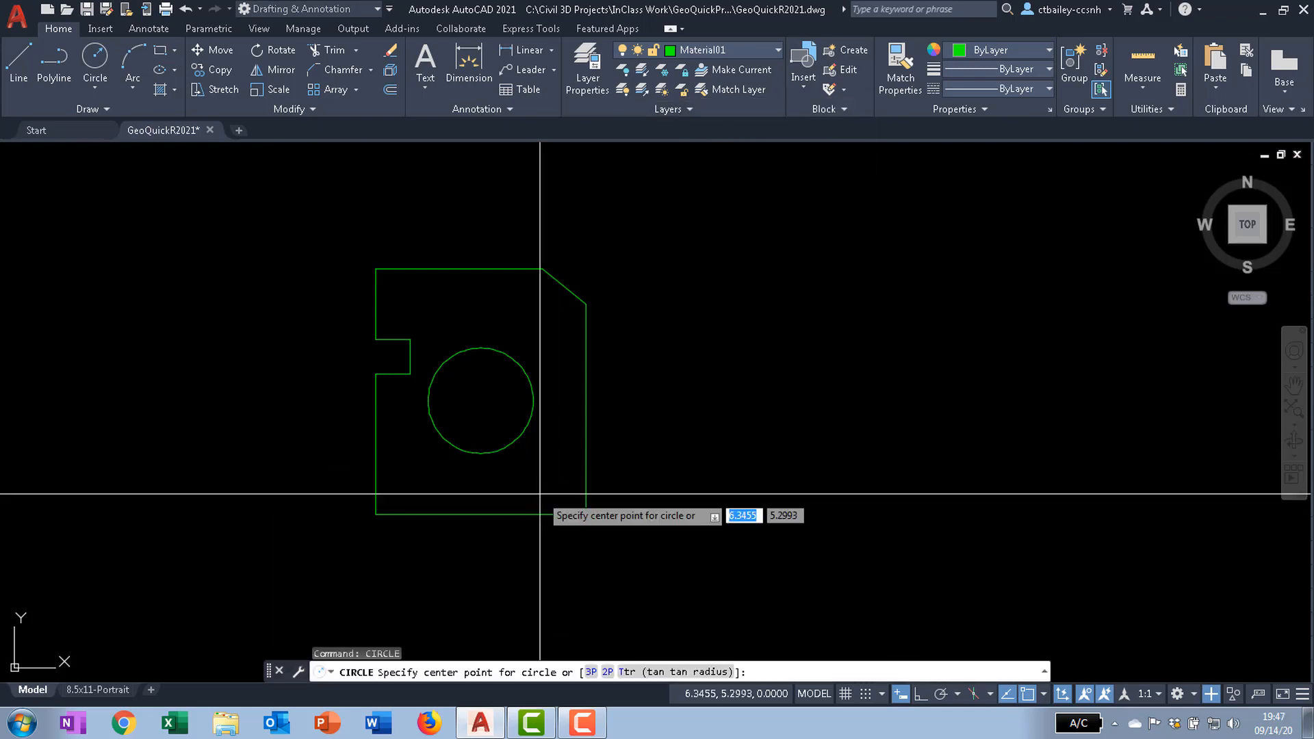
text(from)
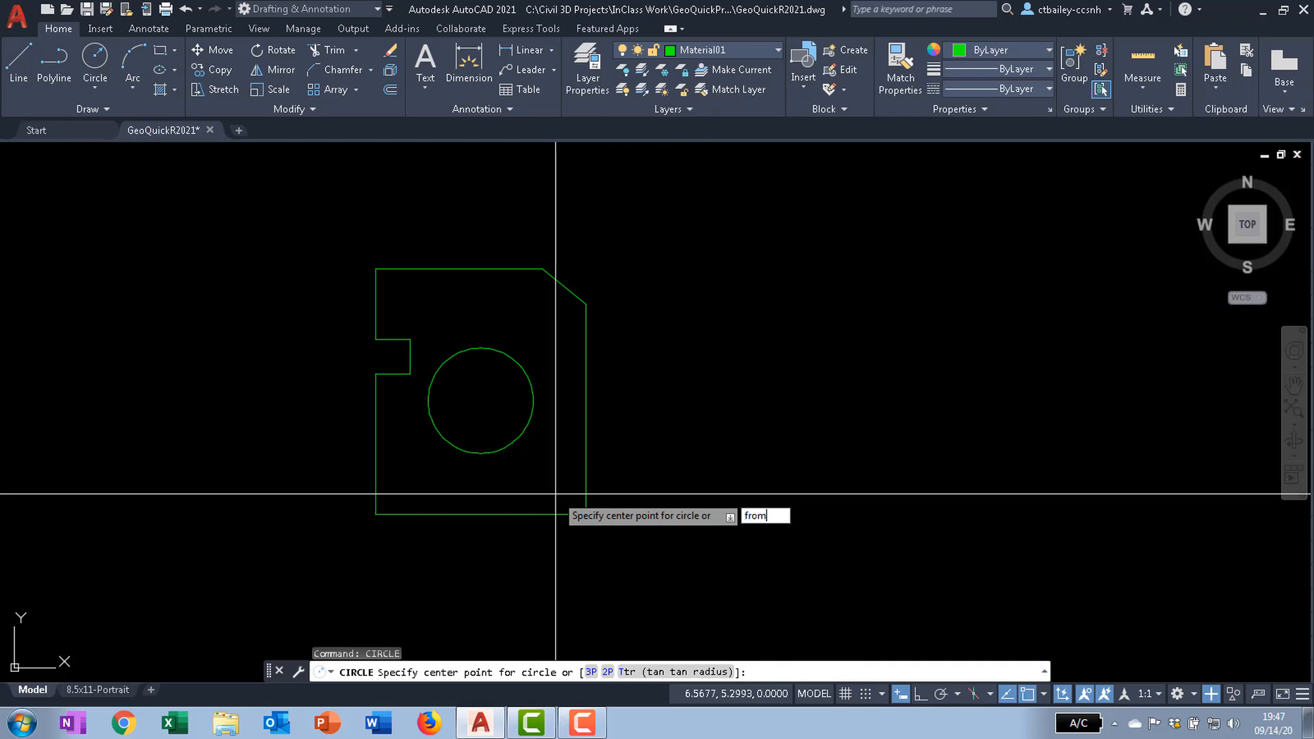
key(Return)
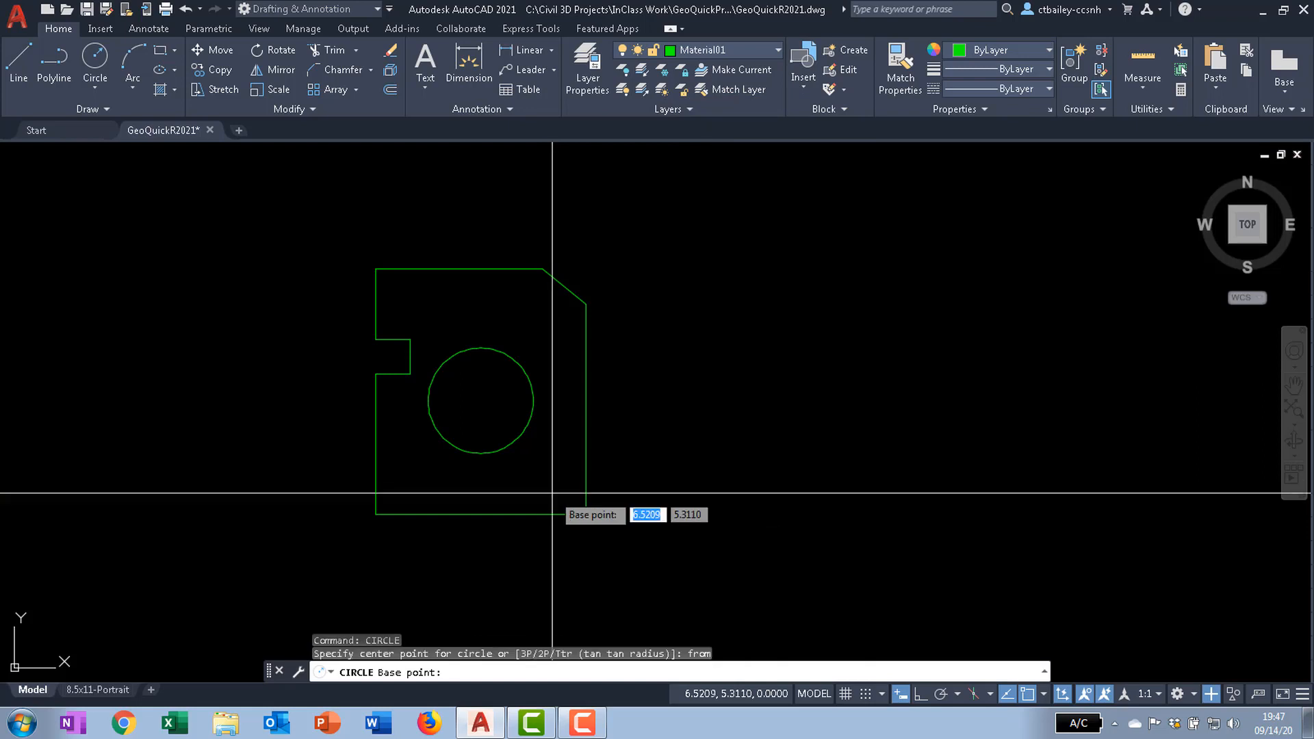
click(586, 515)
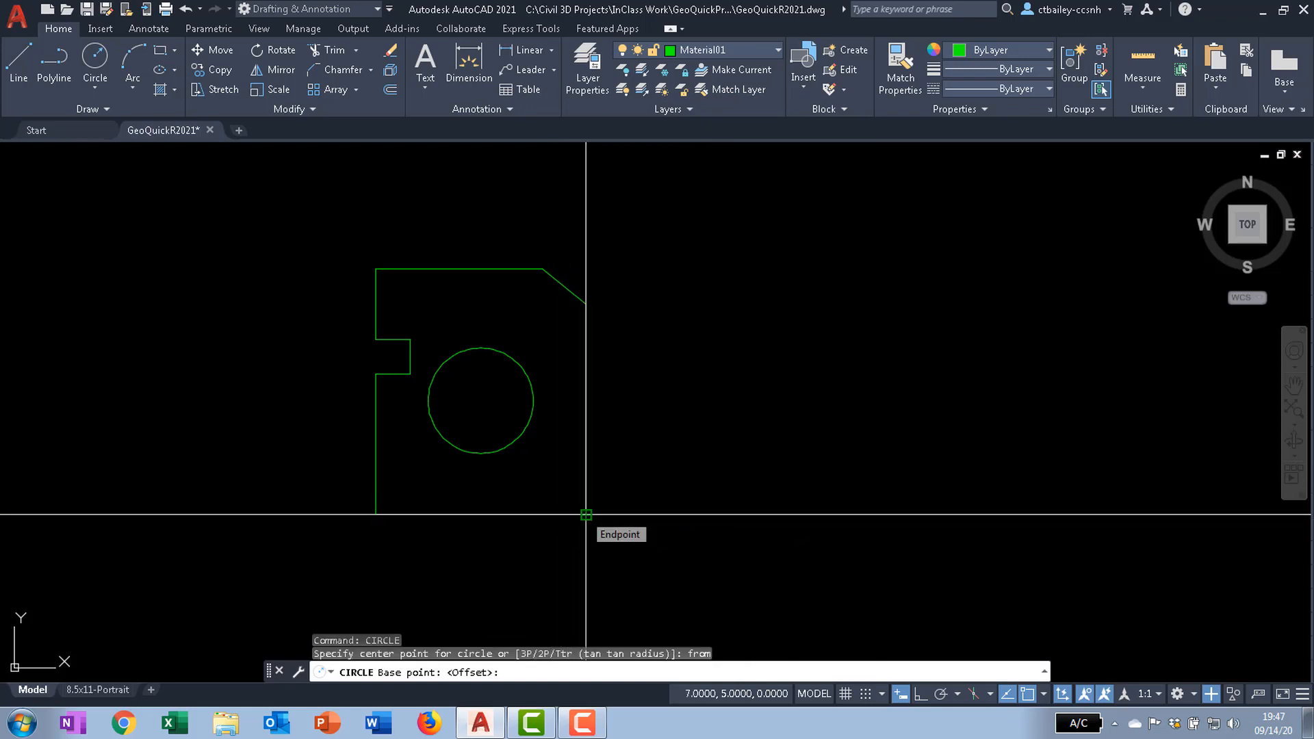
text(@)
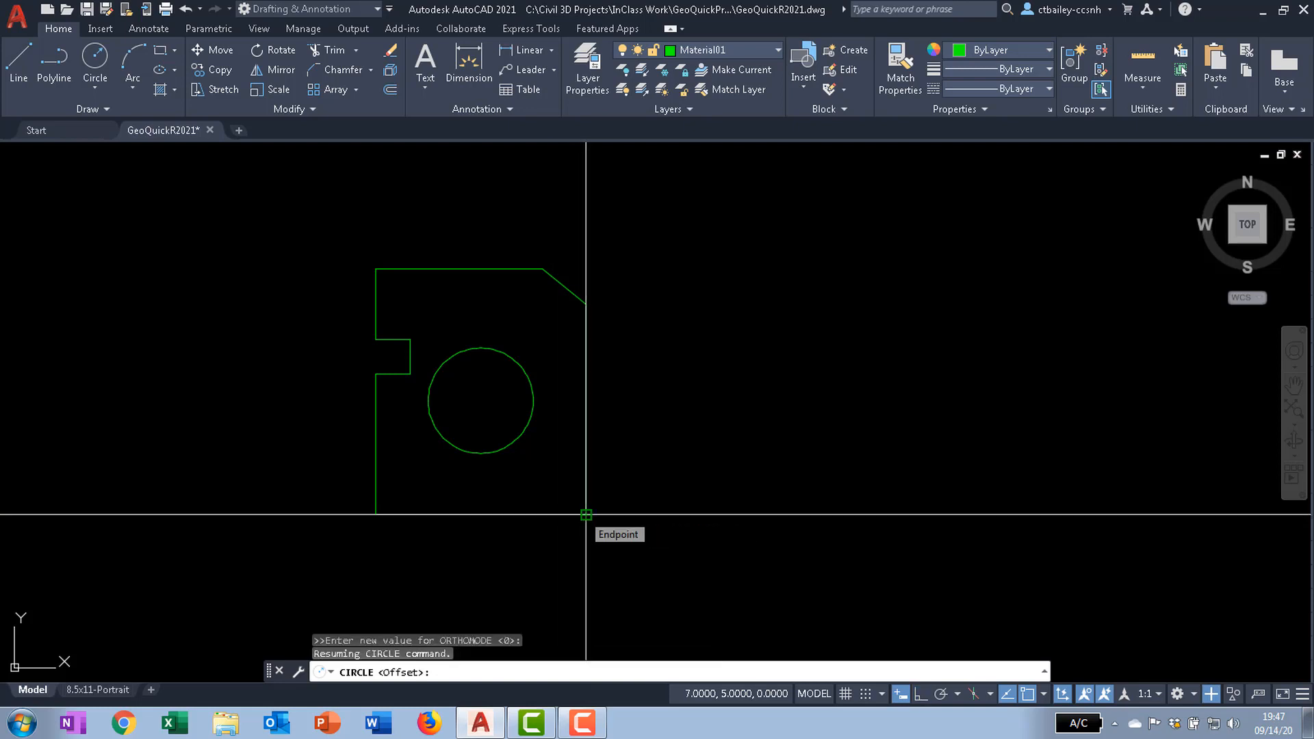
text(-.5)
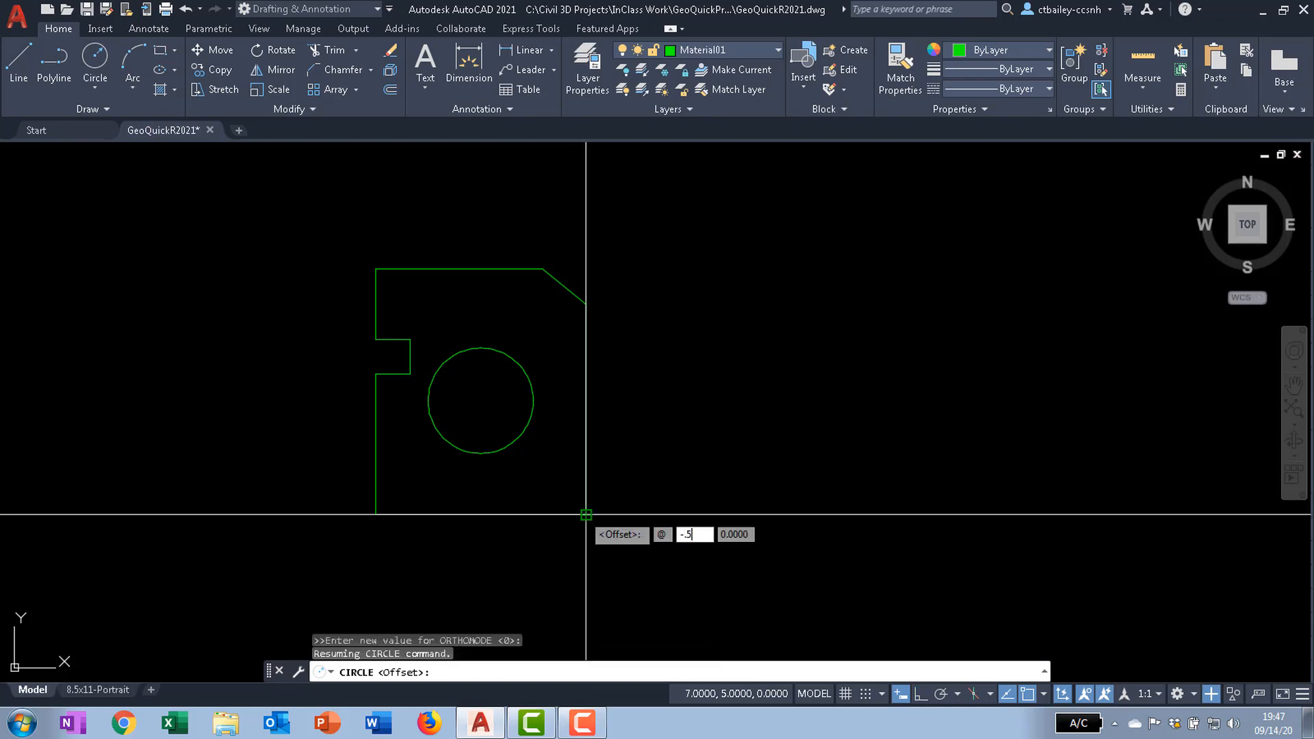
key(Tab)
text(.5)
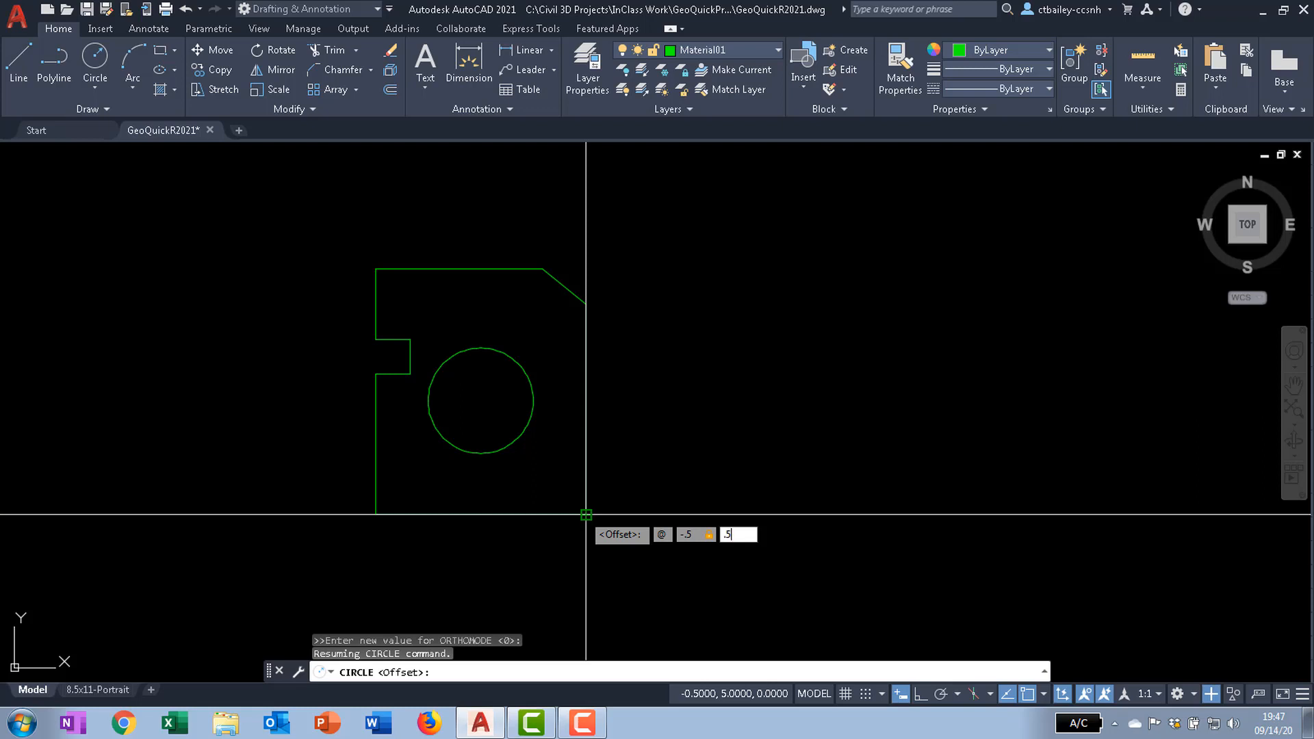
key(Return)
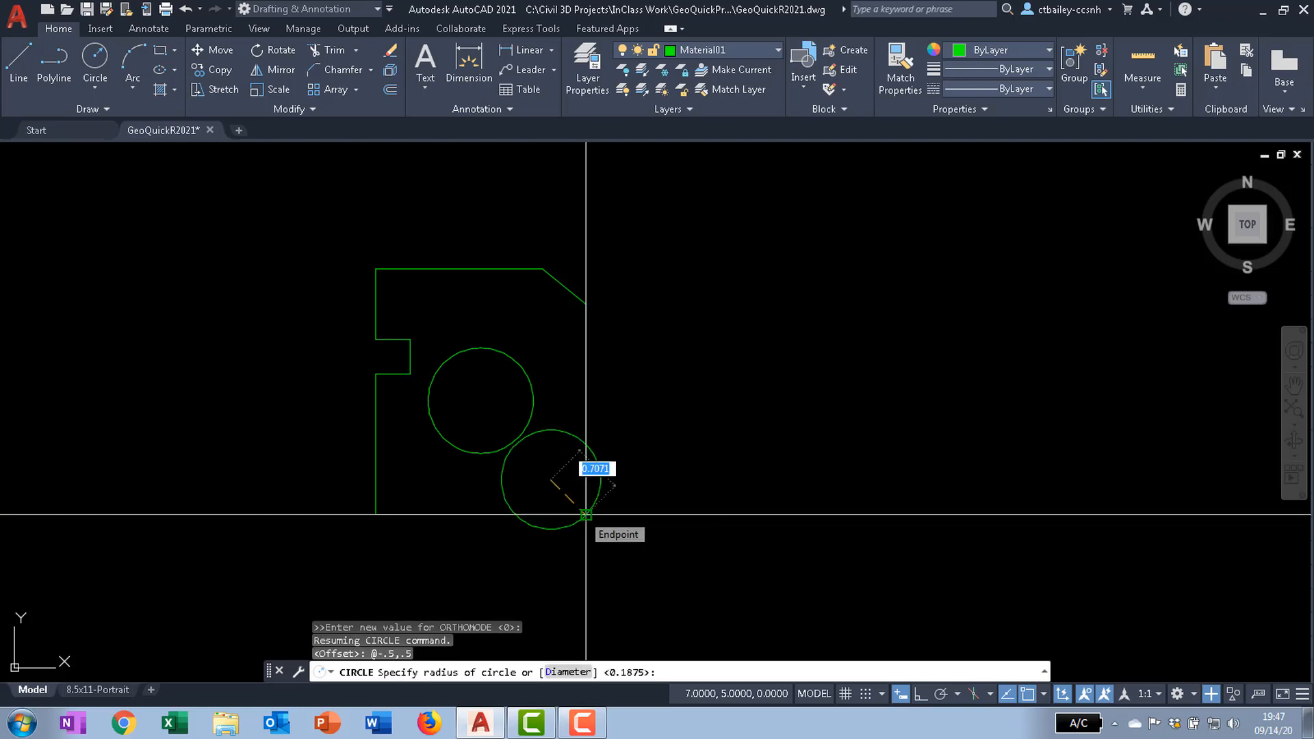
text(d)
key(Return)
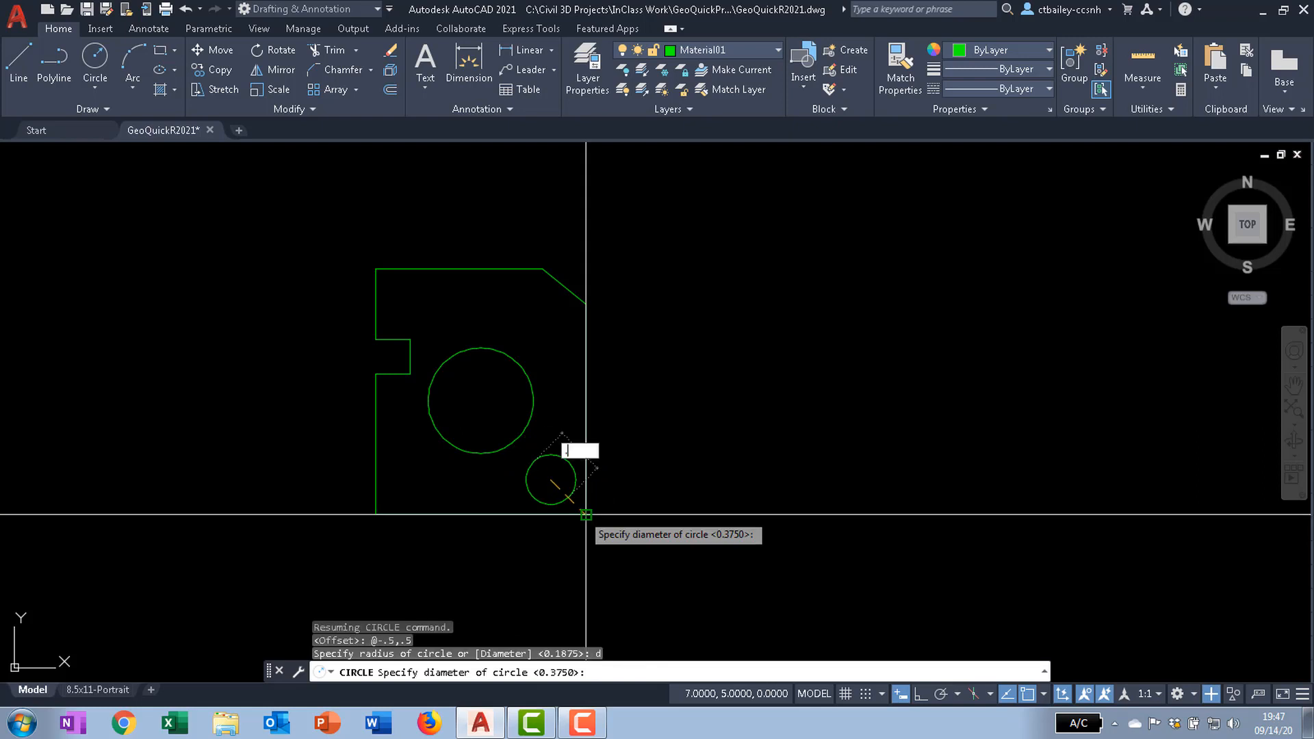
text(.375)
key(Return)
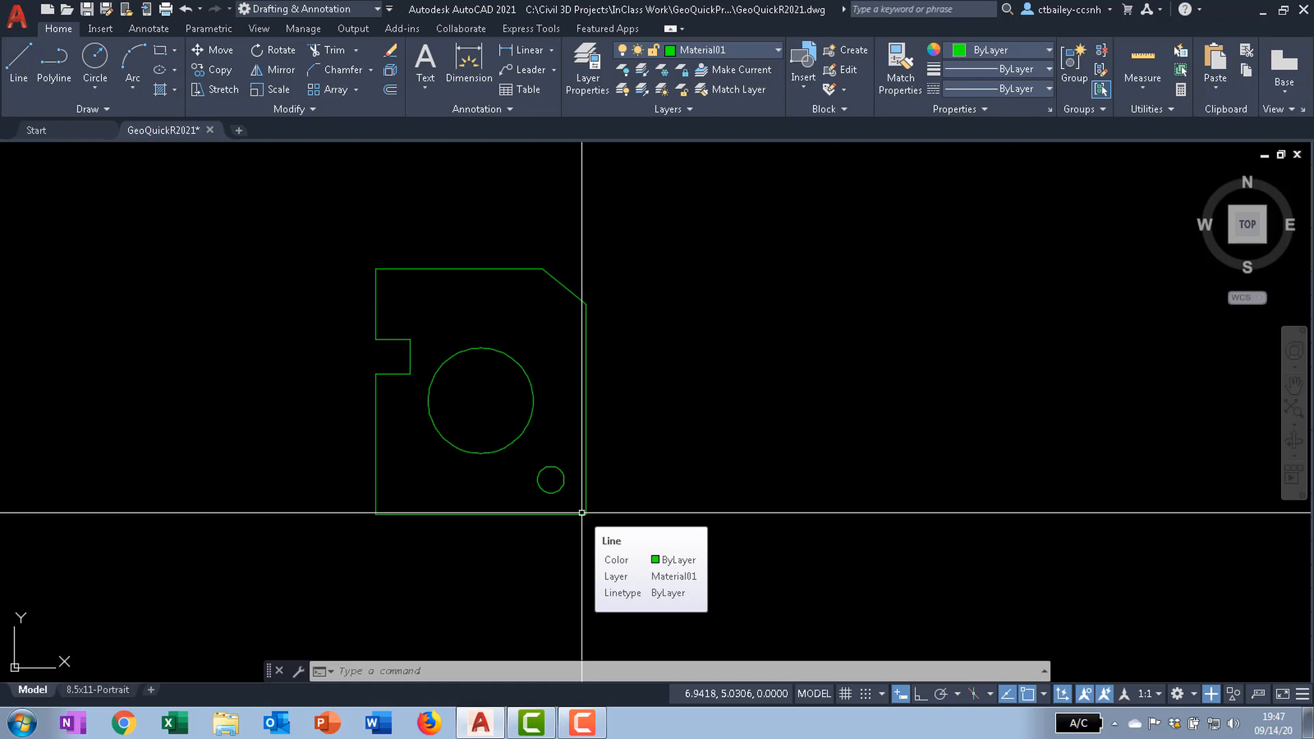
- Fillet the shape's lower-right corner between the bottom and right edges with a radius of 0.5
click(371, 72)
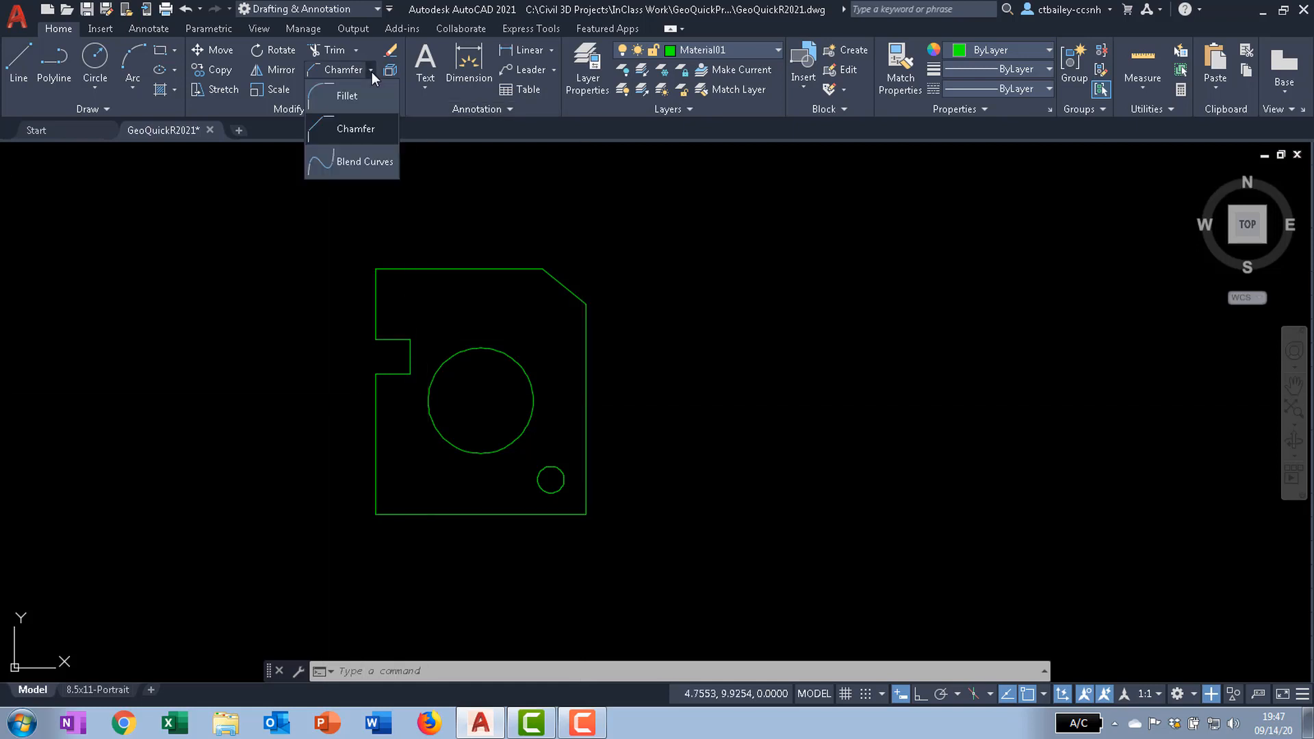
click(346, 93)
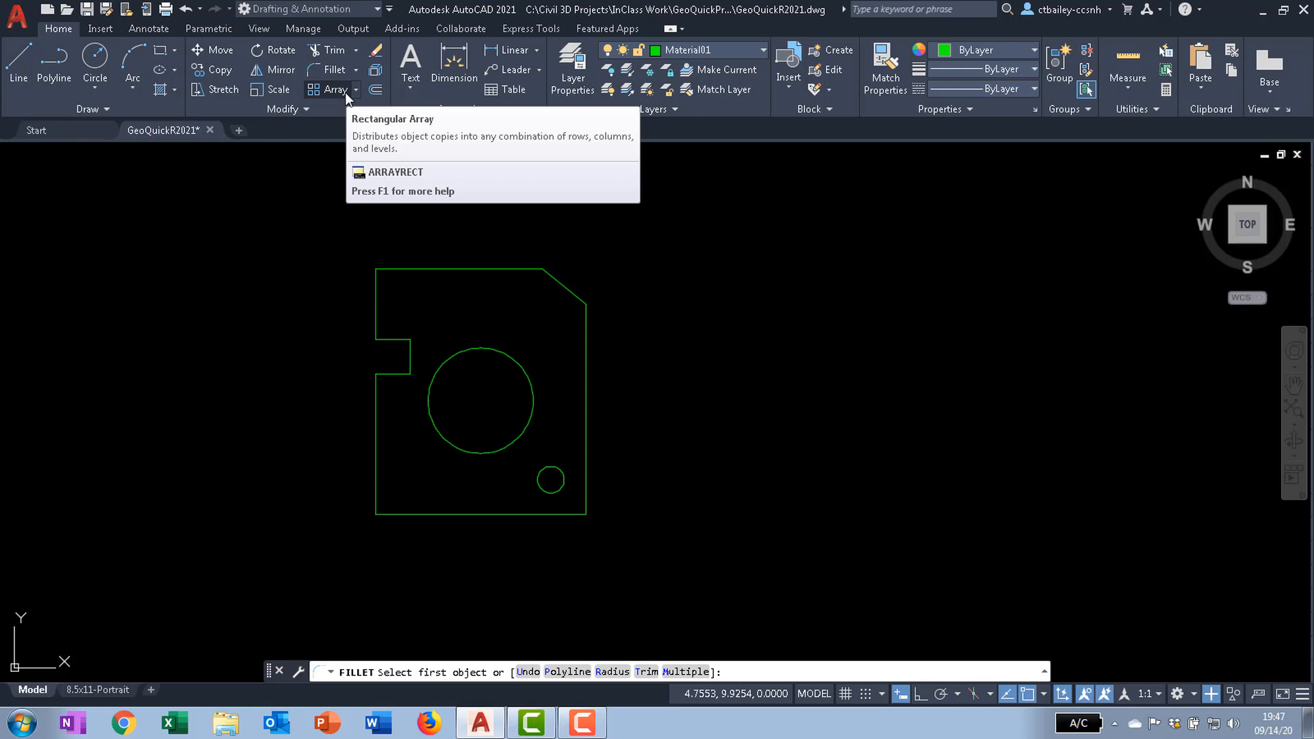
text(r)
key(Return)
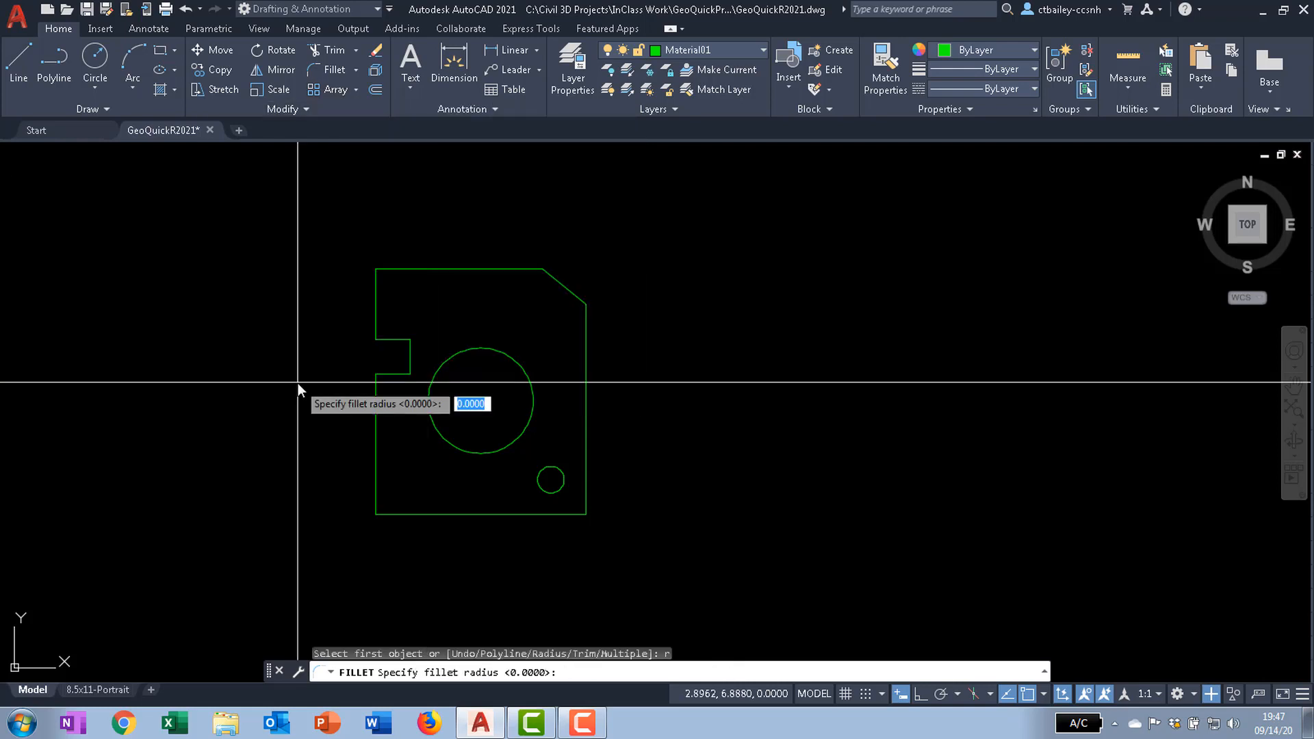
text(.5)
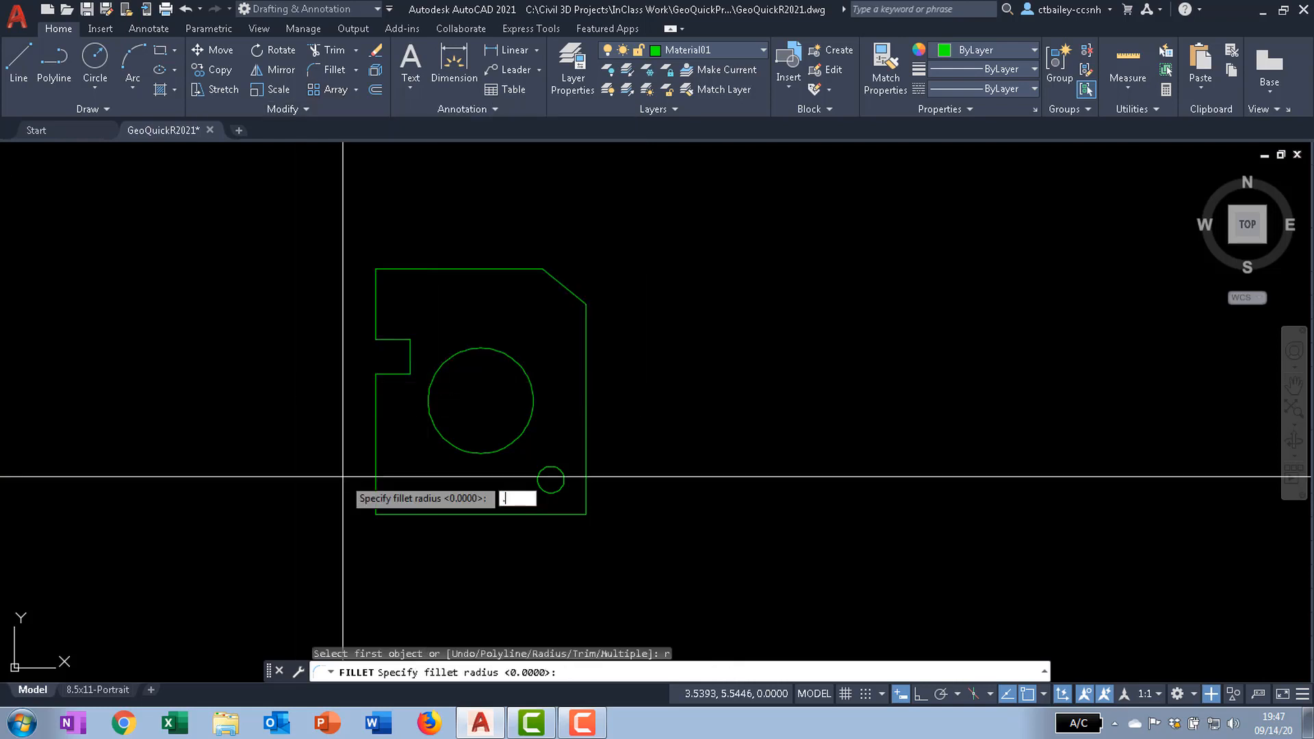
key(Return)
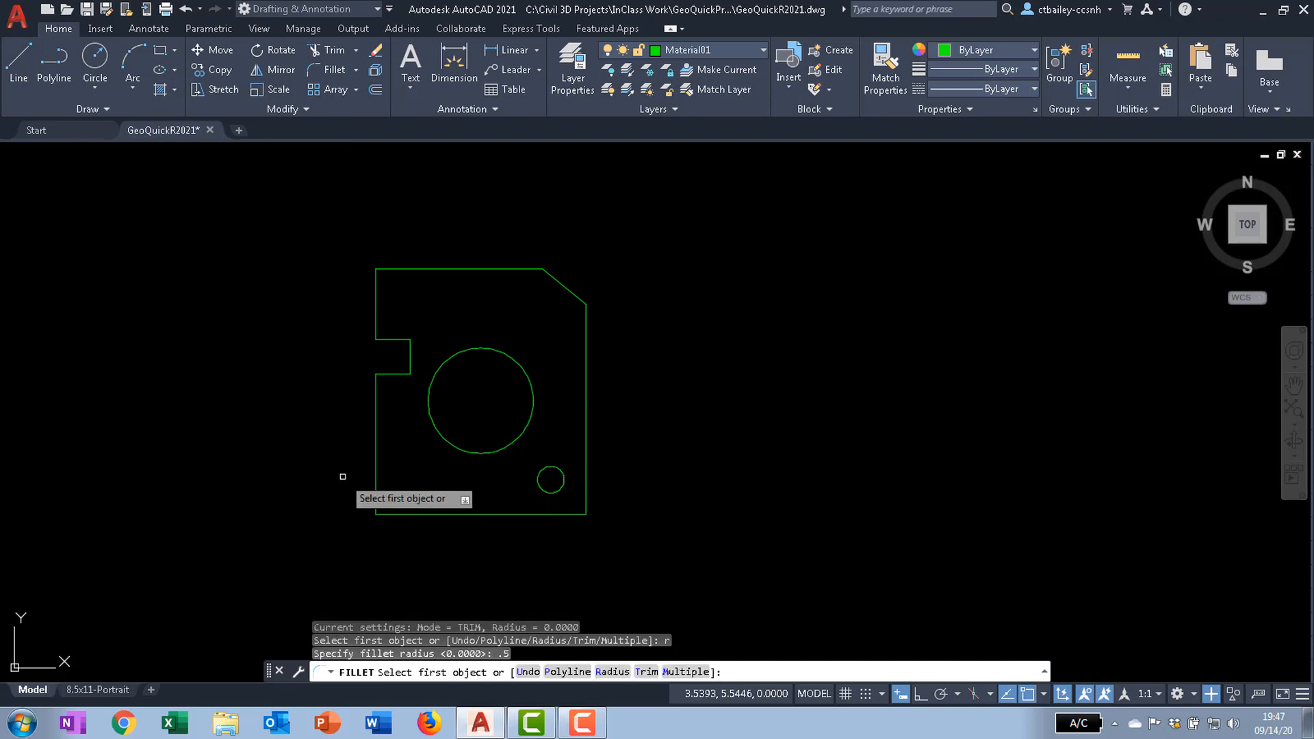
click(581, 515)
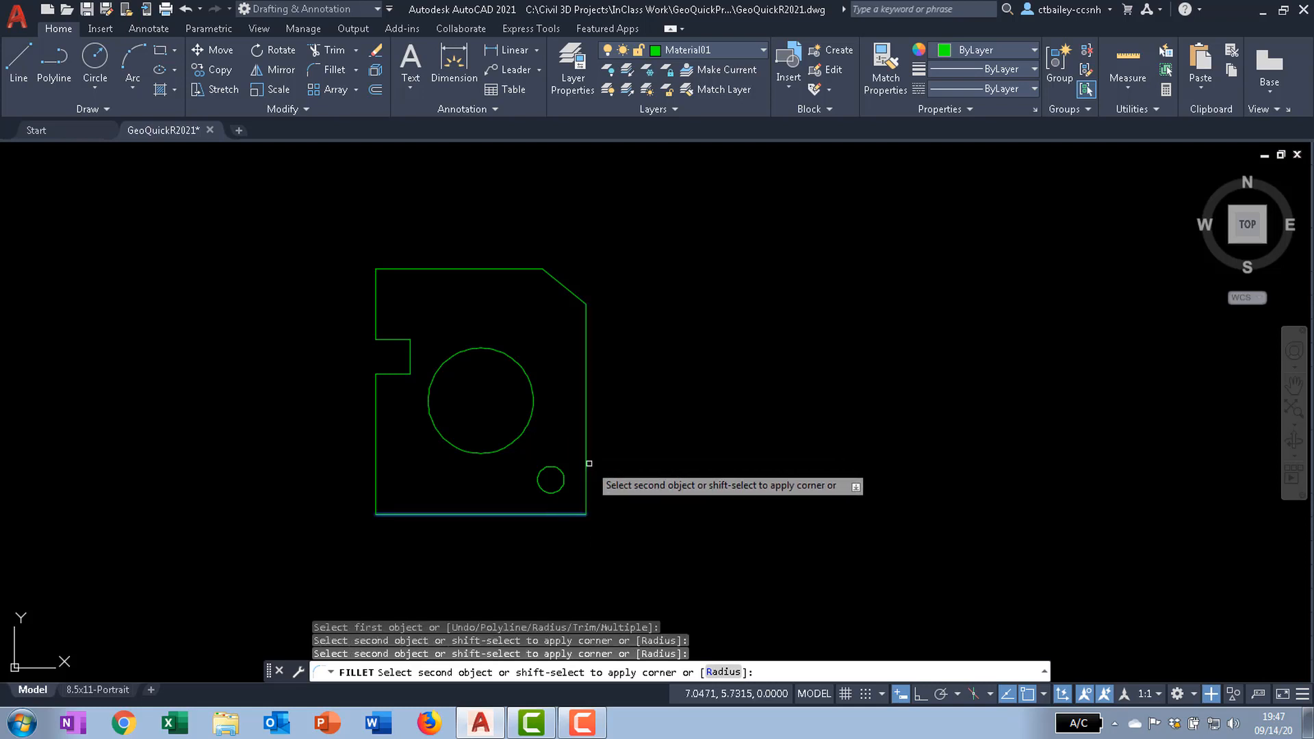
click(587, 461)
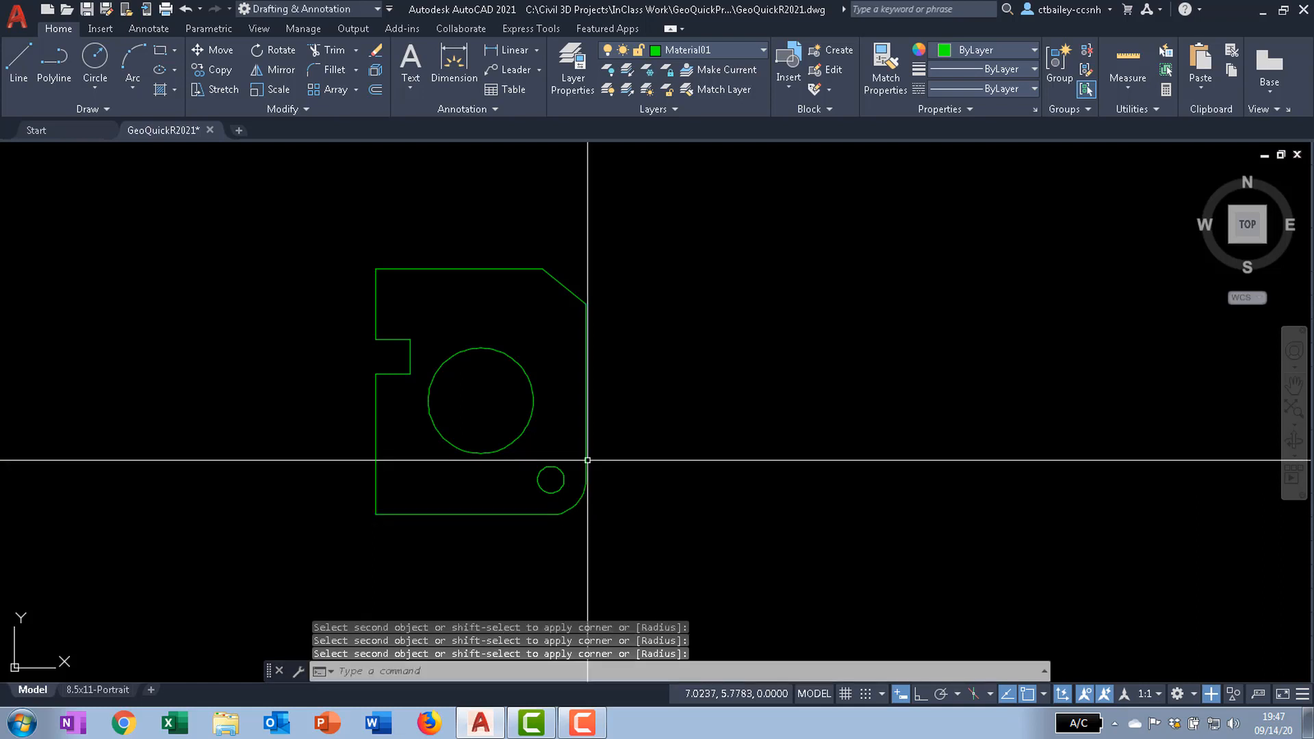
- Draw a 0.25 diameter circle centered at offset 0.375,0.375 from the shape's lower-left corner using the From snap
click(95, 57)
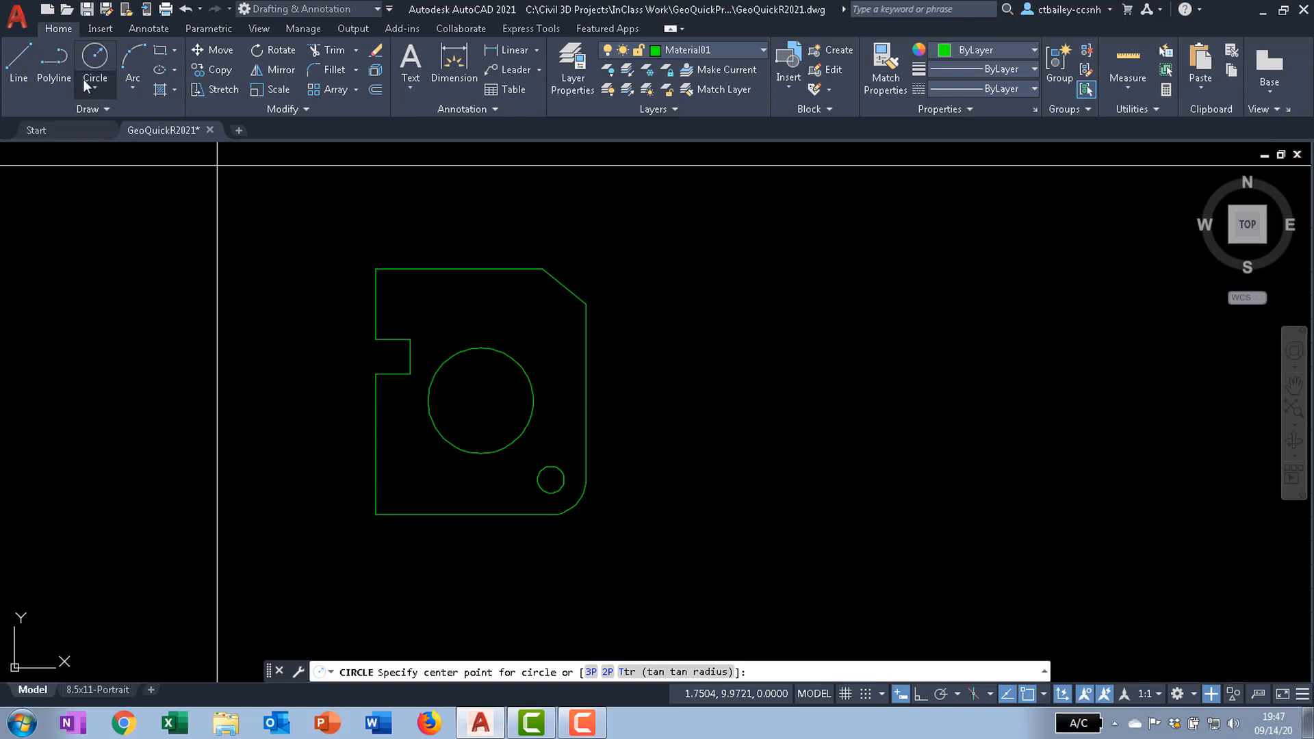
shift+right_click(184, 286)
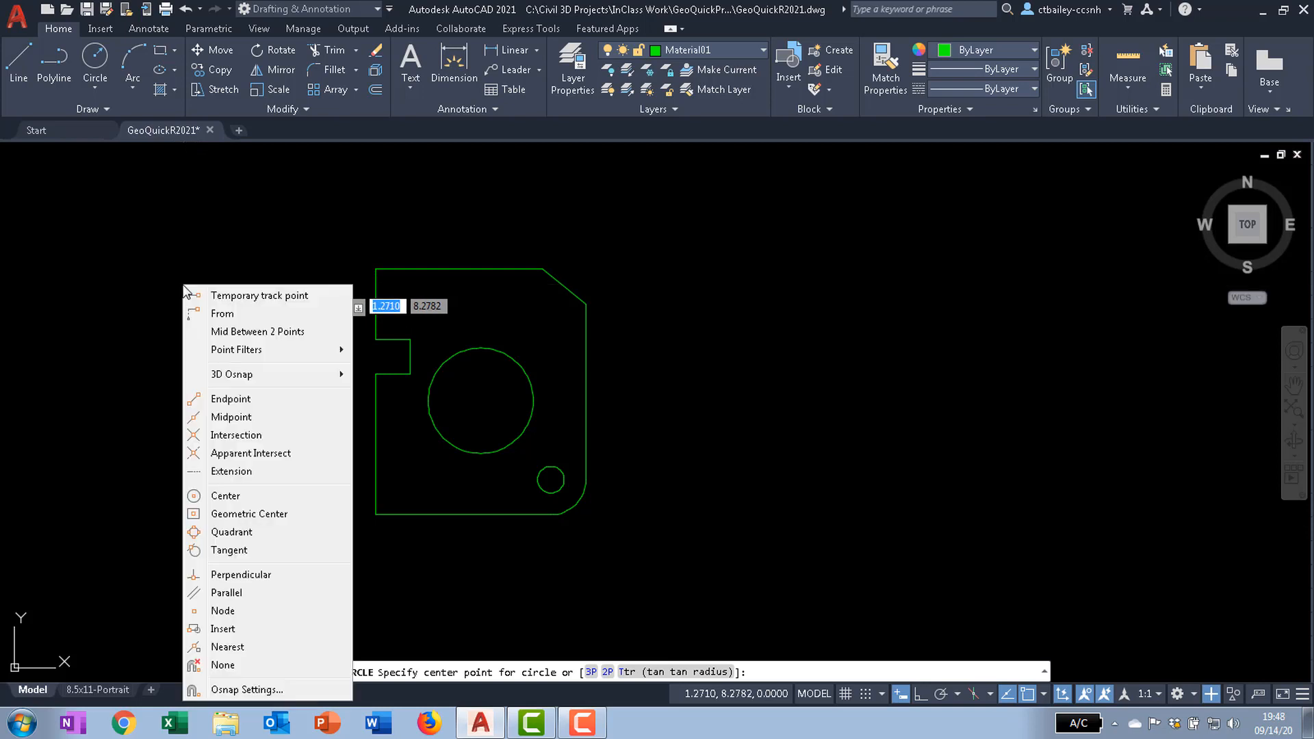
click(218, 315)
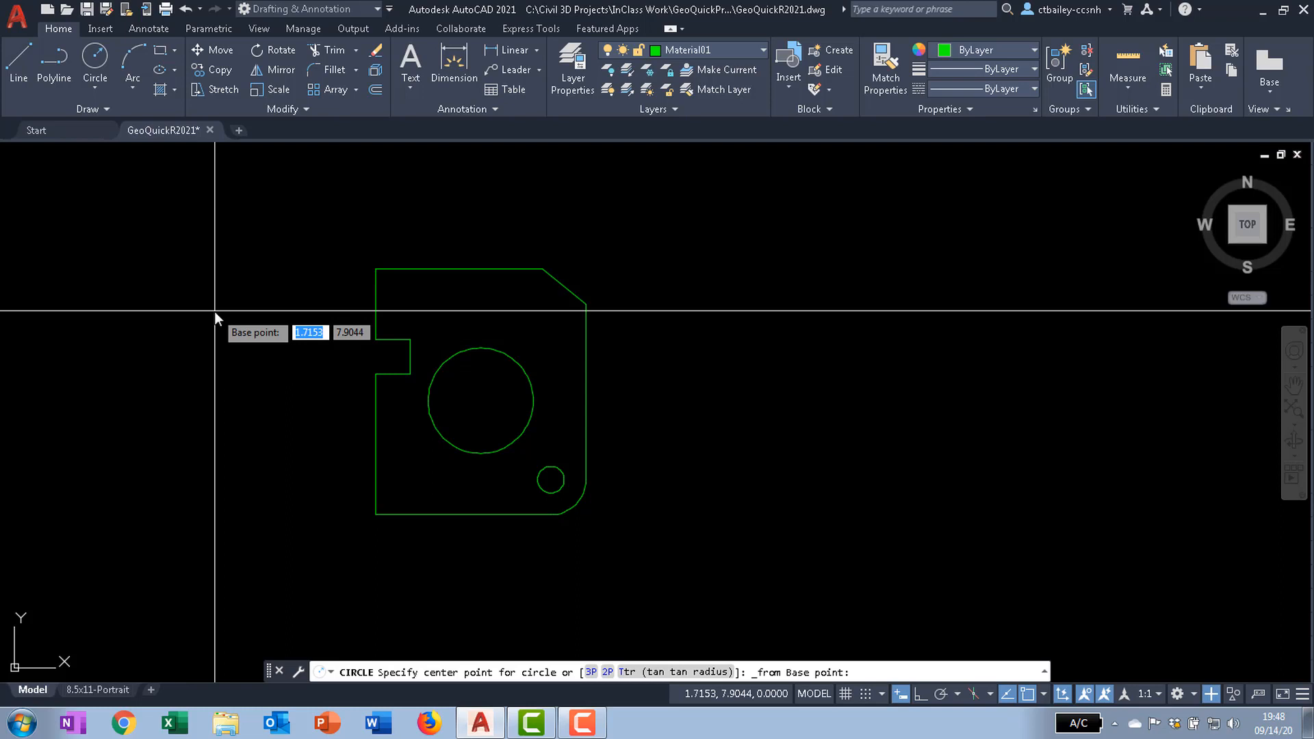
click(375, 514)
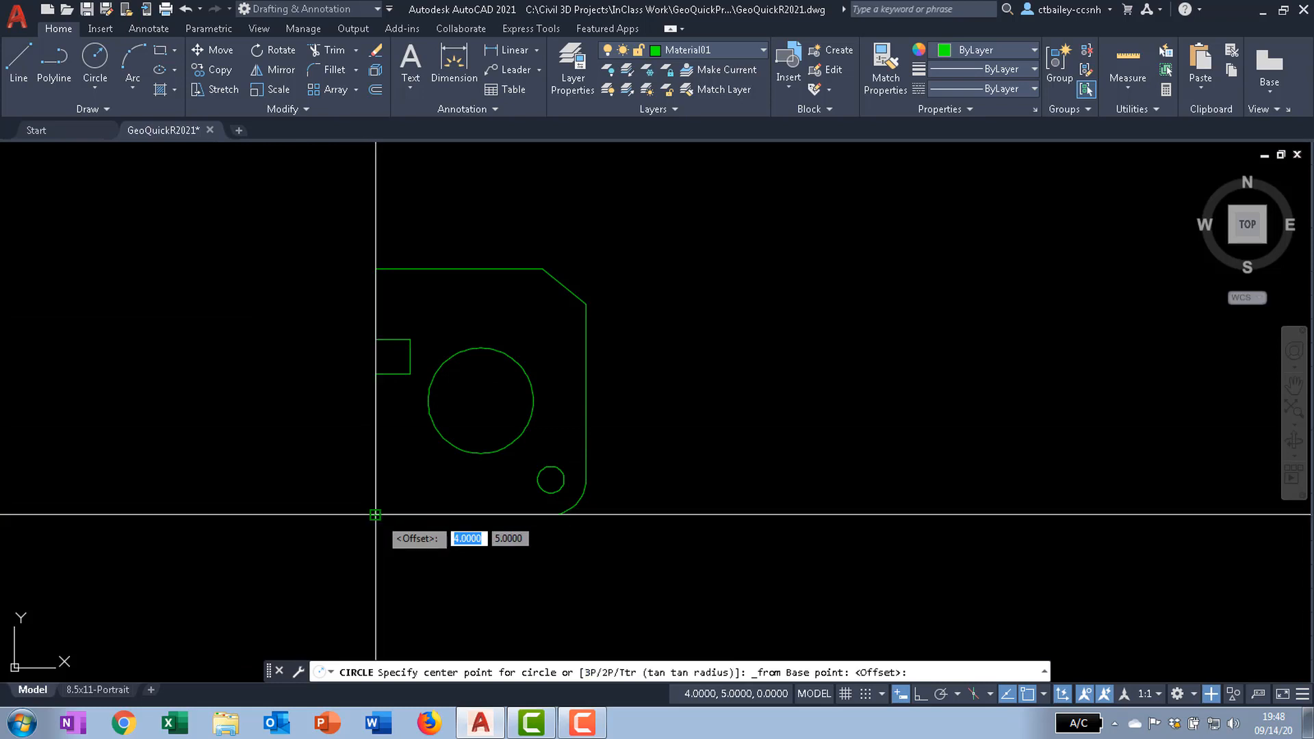
key(F8)
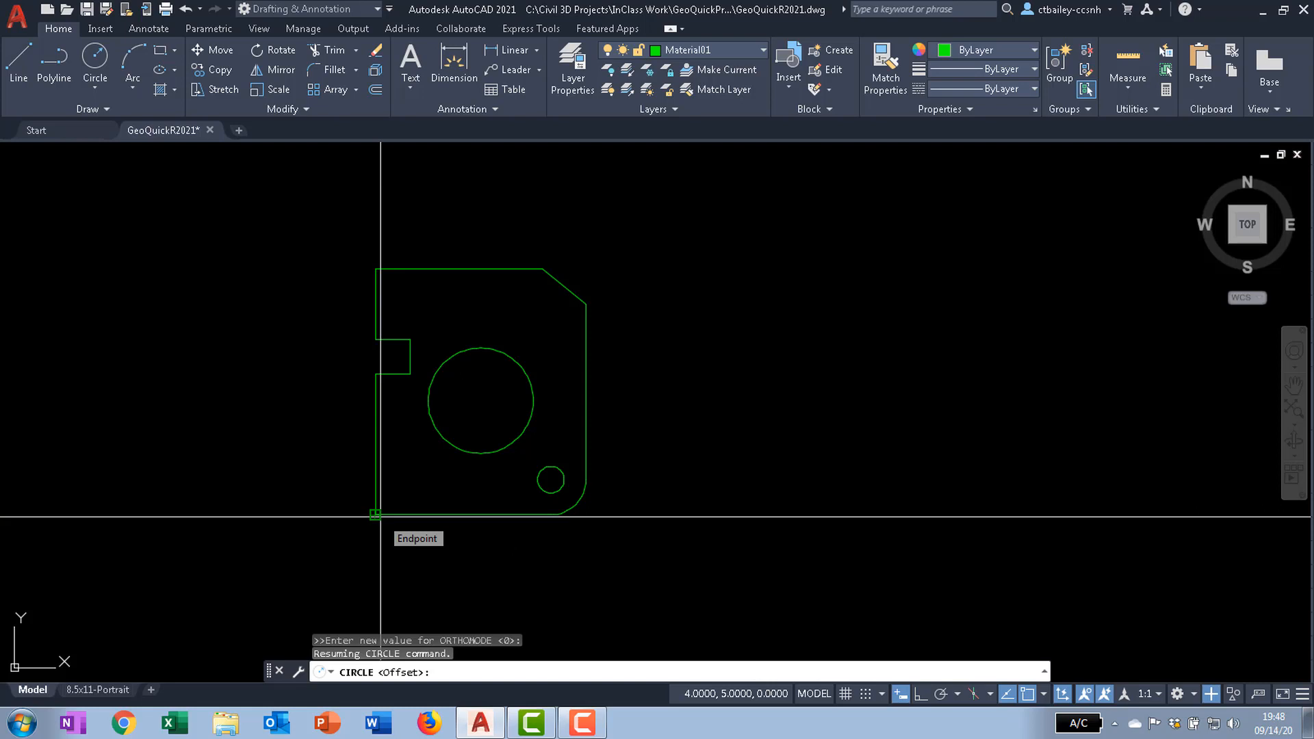
text(.)
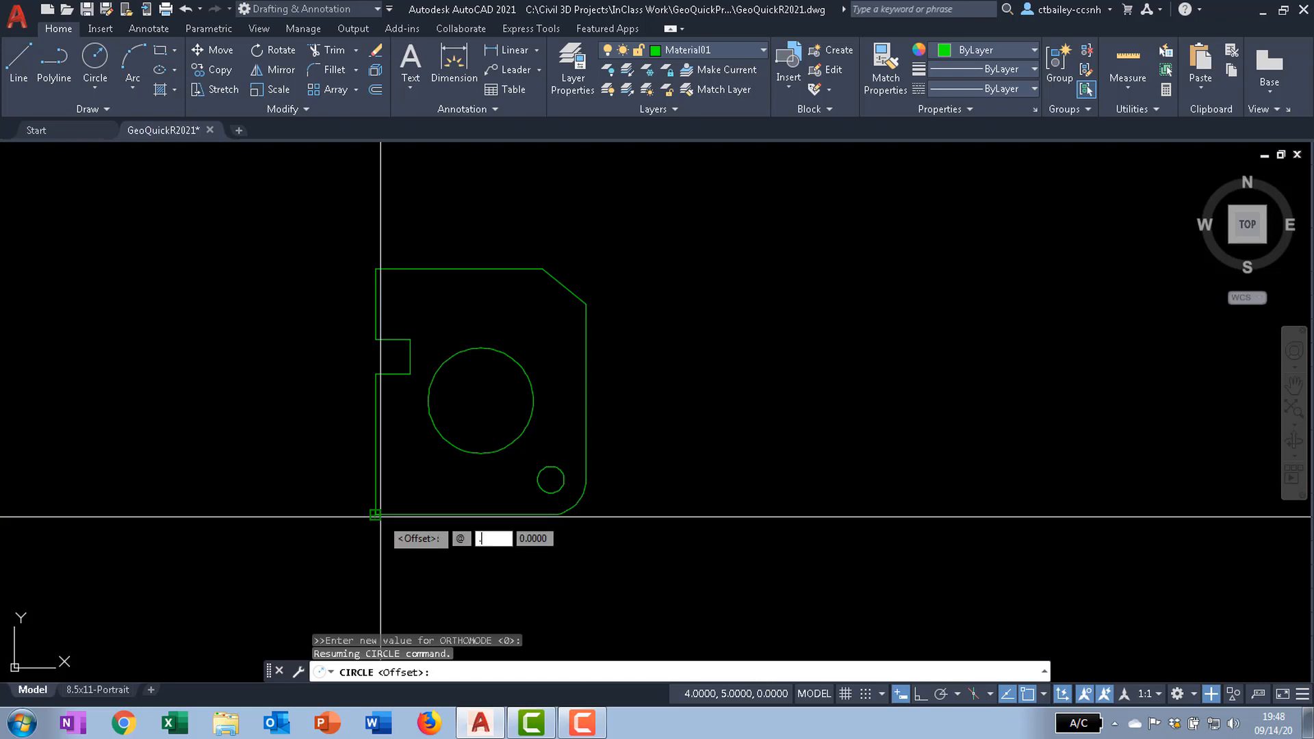
text(75)
key(BackSpace)
key(BackSpace)
text(375)
key(Tab)
text(.37)
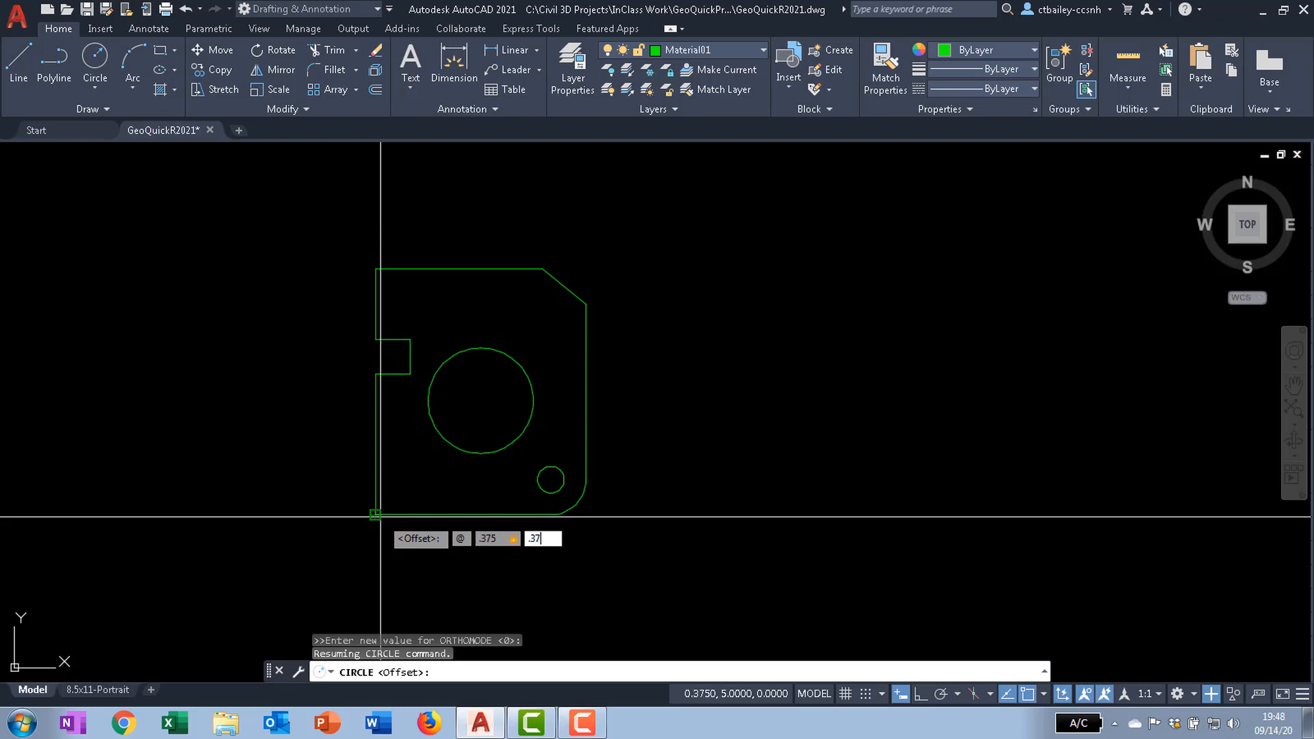
text(5)
key(Return)
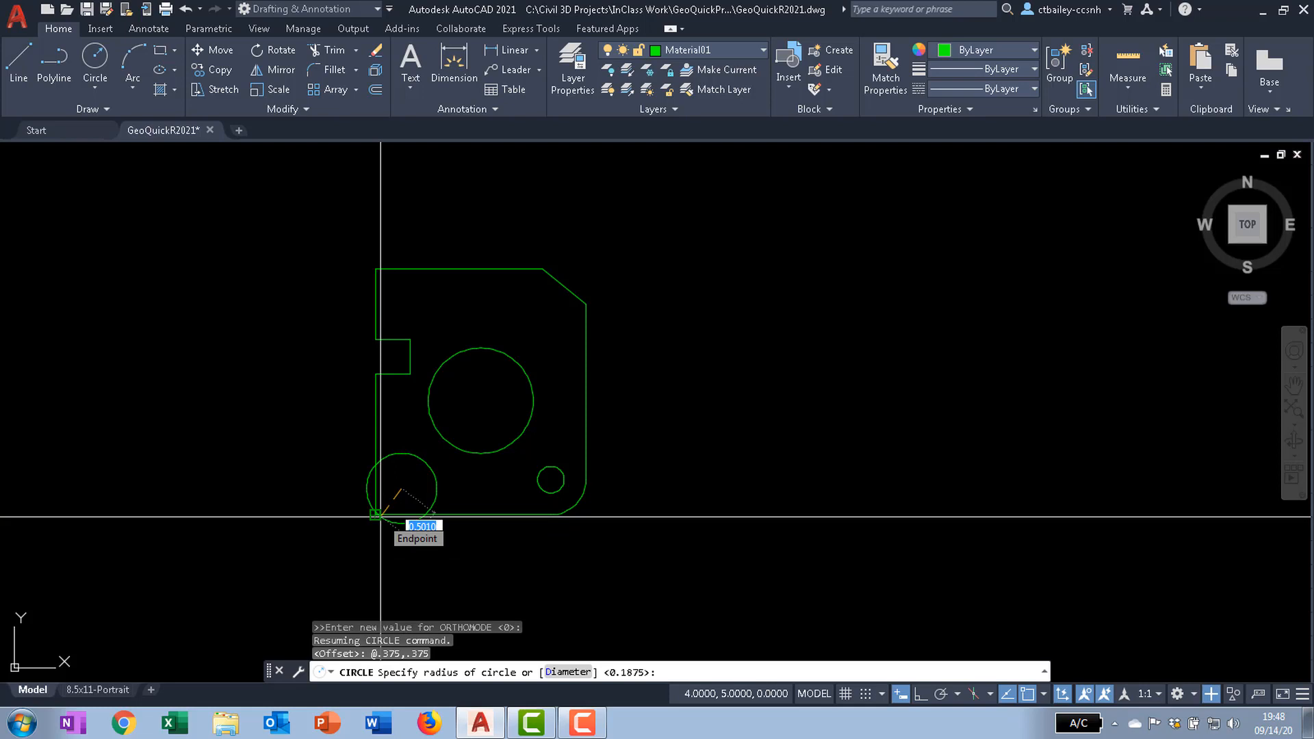
text(d)
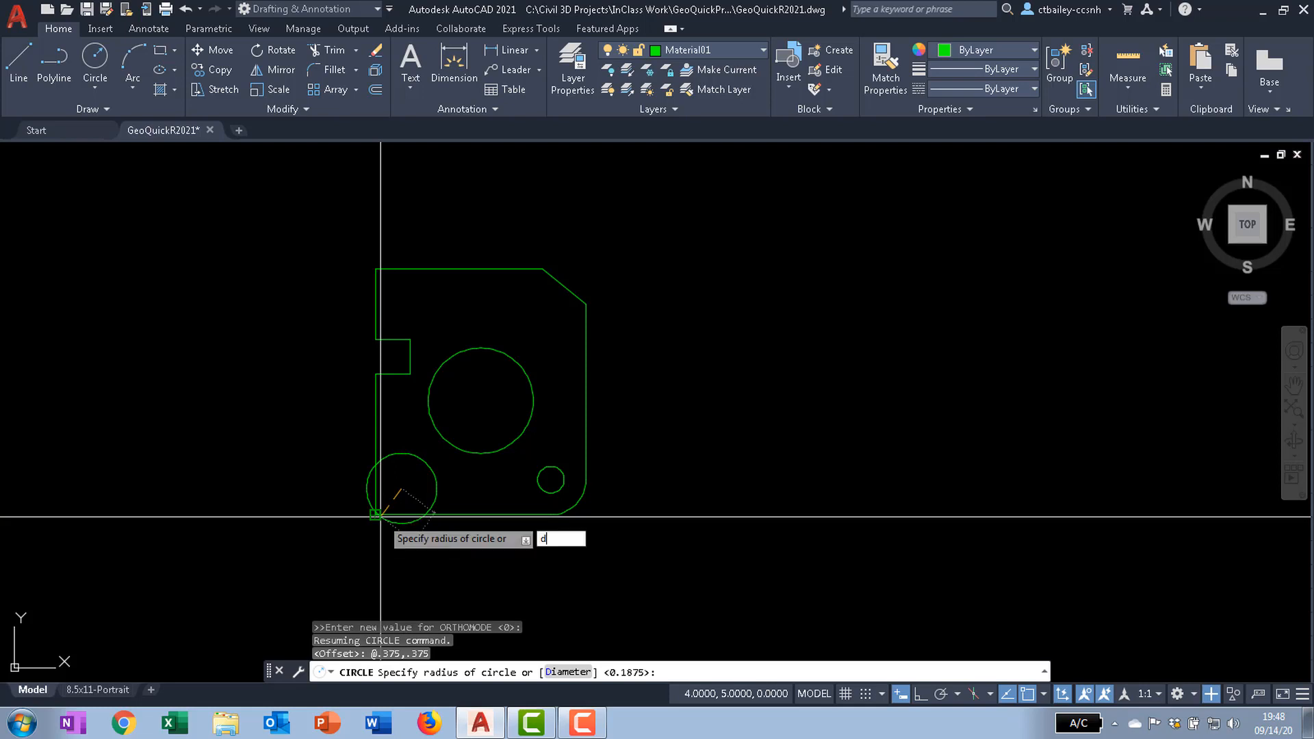
key(Return)
text(.25)
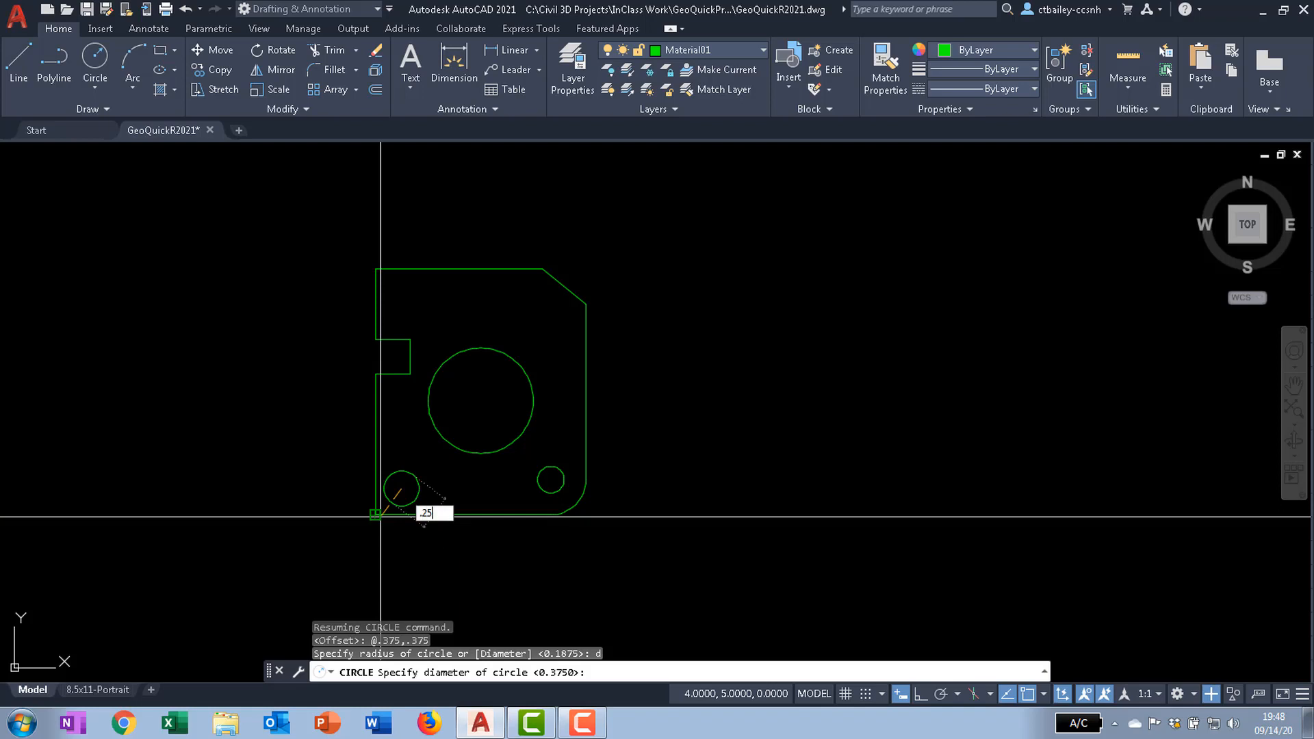
key(Return)
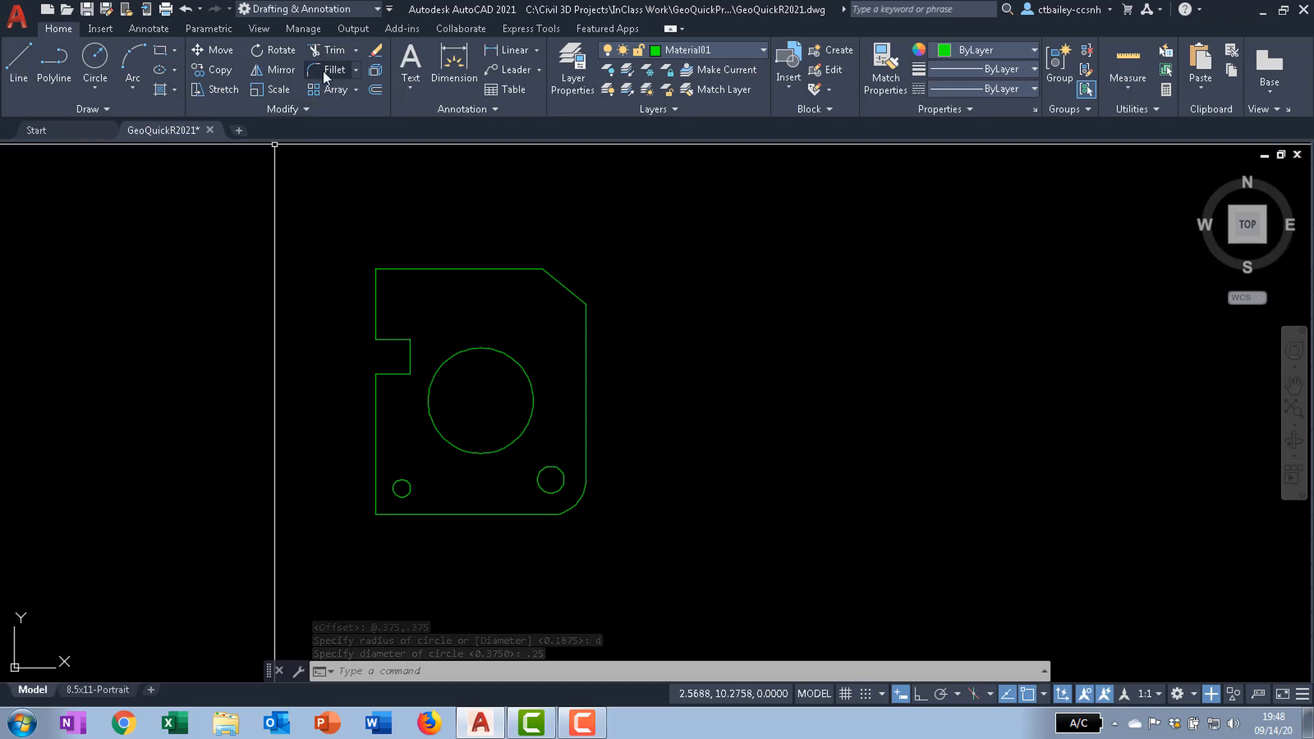
- Fillet the shape's lower-left corner between the left and bottom edges with a radius of 0.375
click(323, 71)
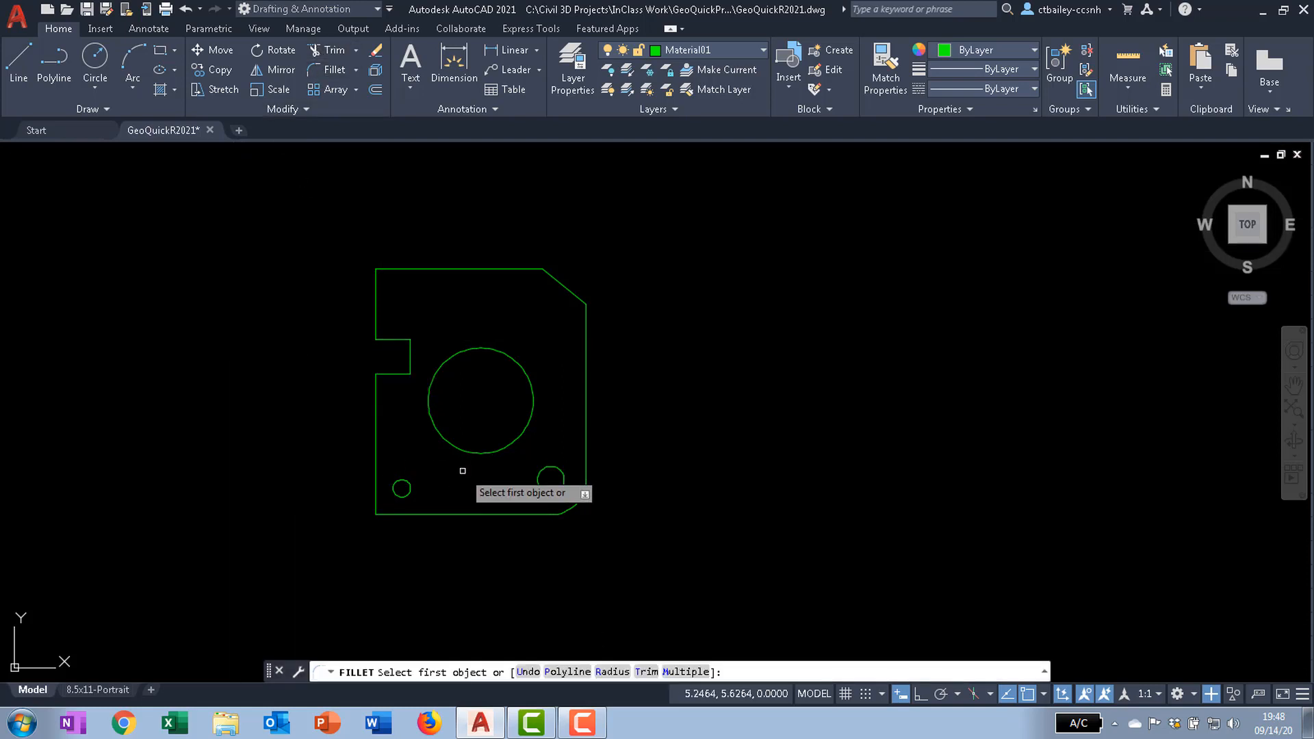
text(r)
key(Return)
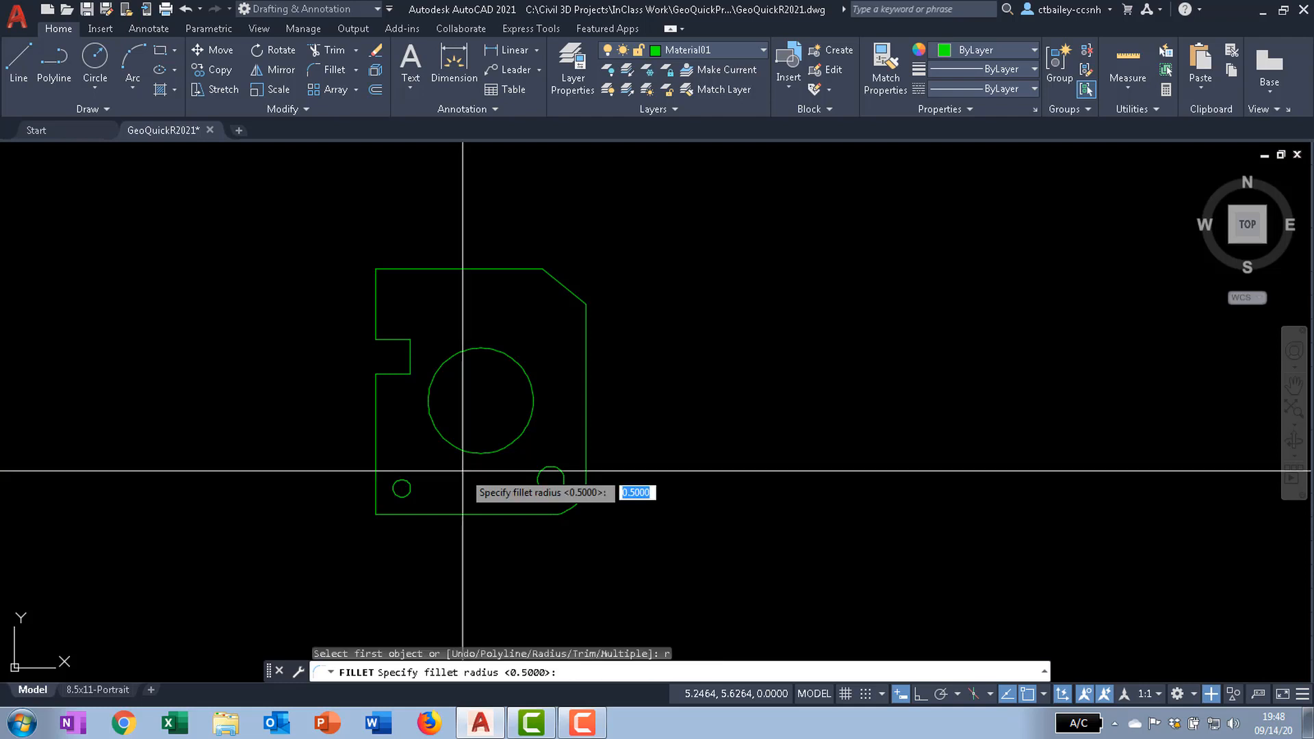
text(.75)
key(BackSpace)
key(BackSpace)
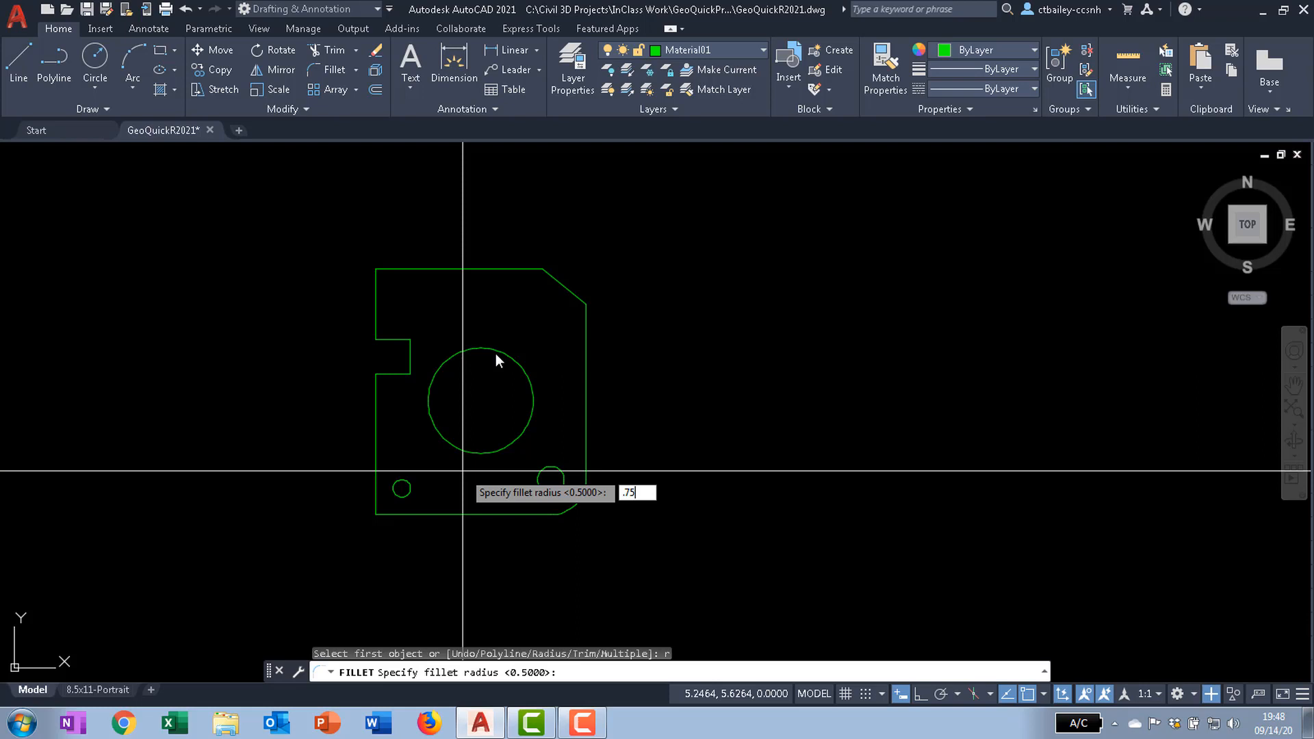
text(375)
key(Return)
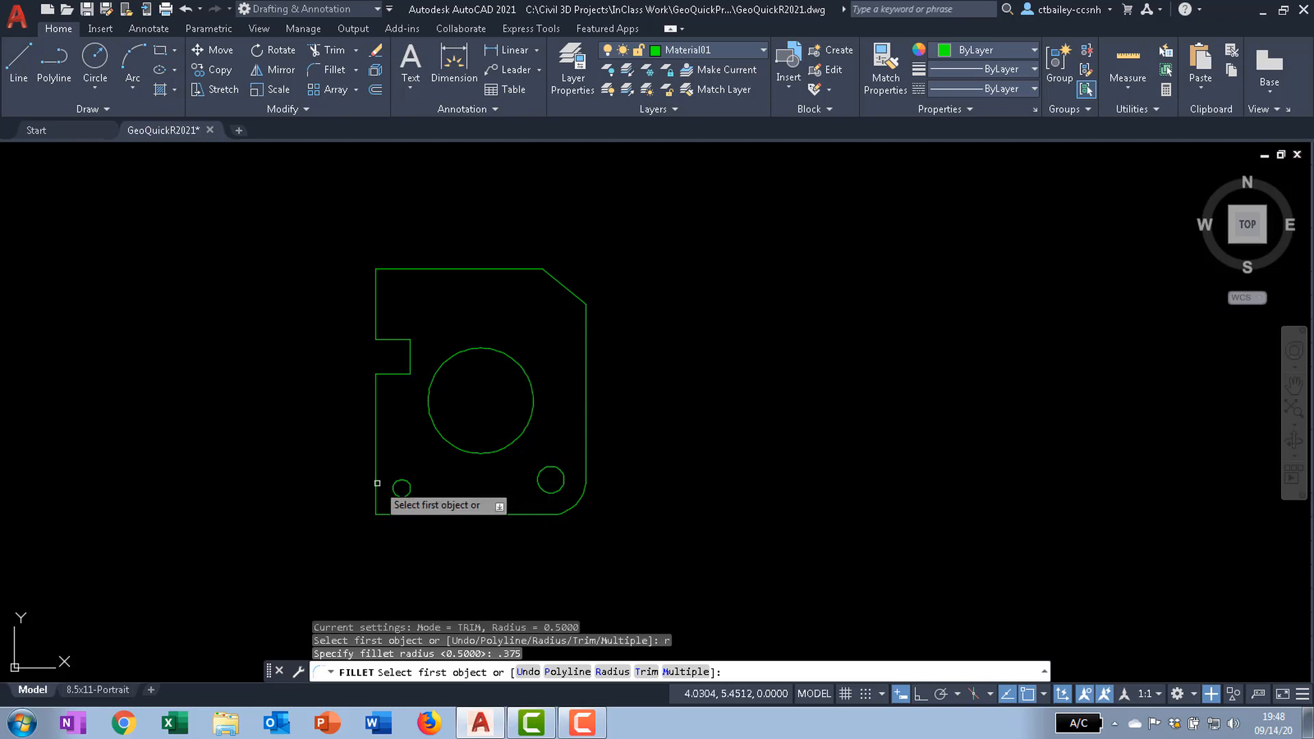
scroll(380, 522, up, 2)
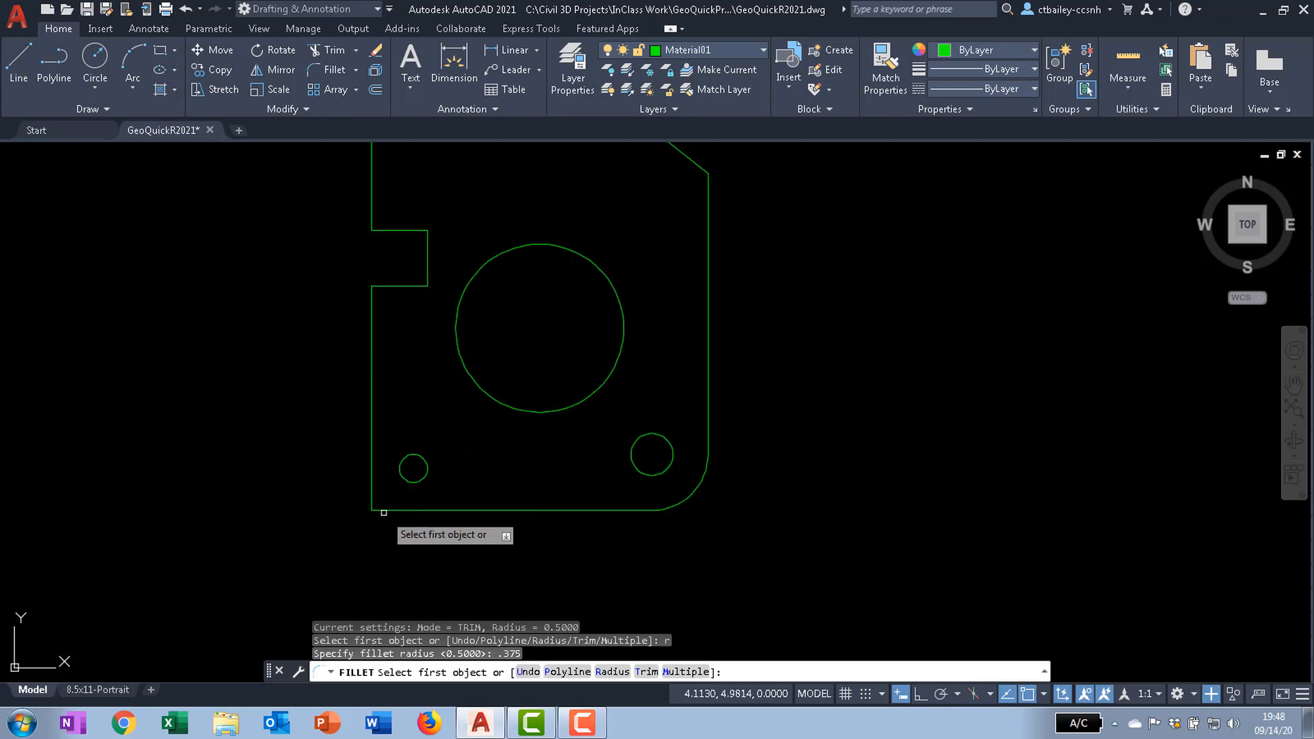
click(369, 465)
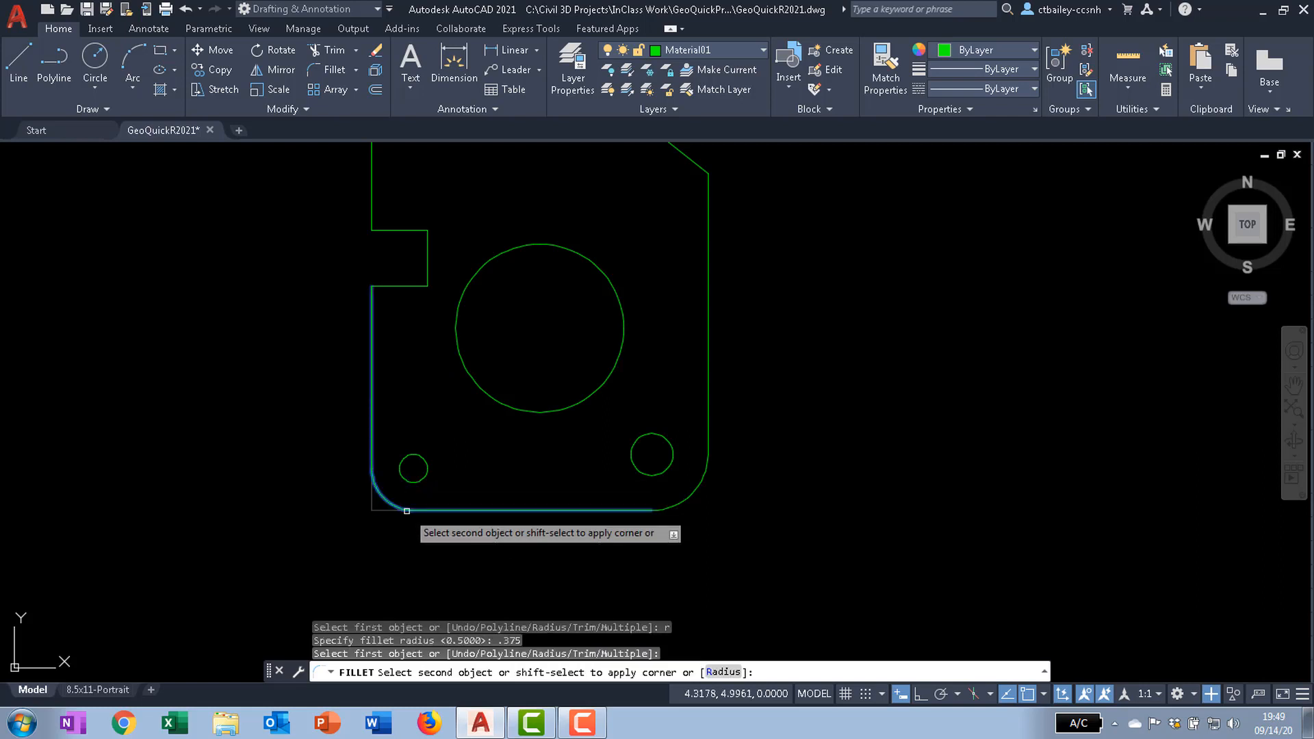
click(406, 511)
scroll(411, 541, down, 2)
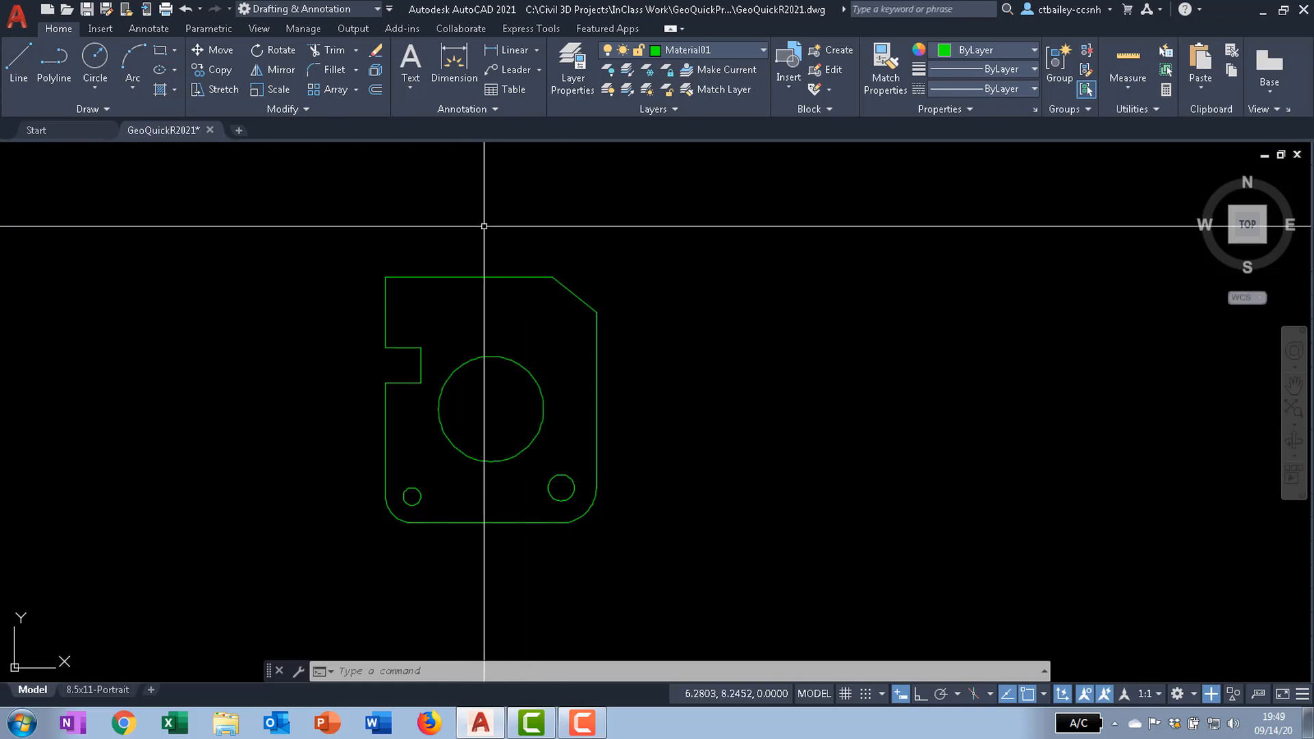
- Start a rectangular array of the small lower-left circle with 4 columns spaced 0.375 apart
click(335, 89)
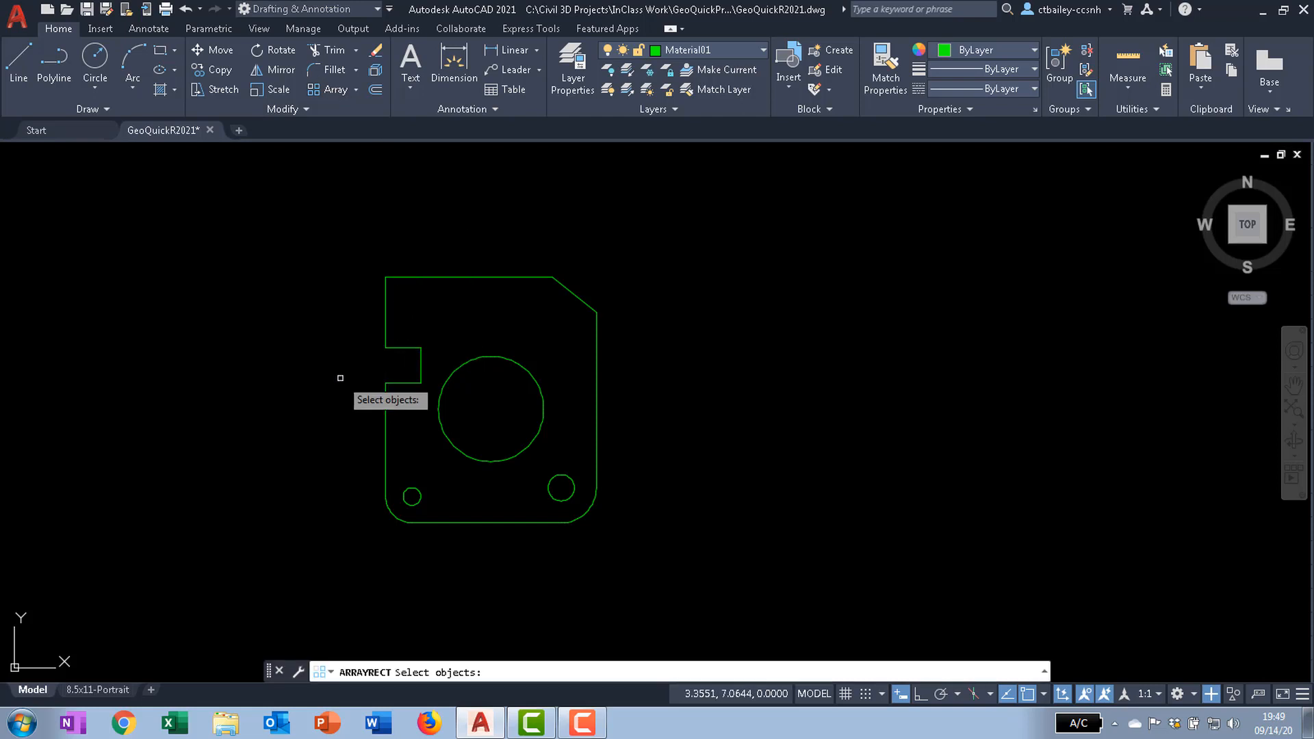
click(420, 495)
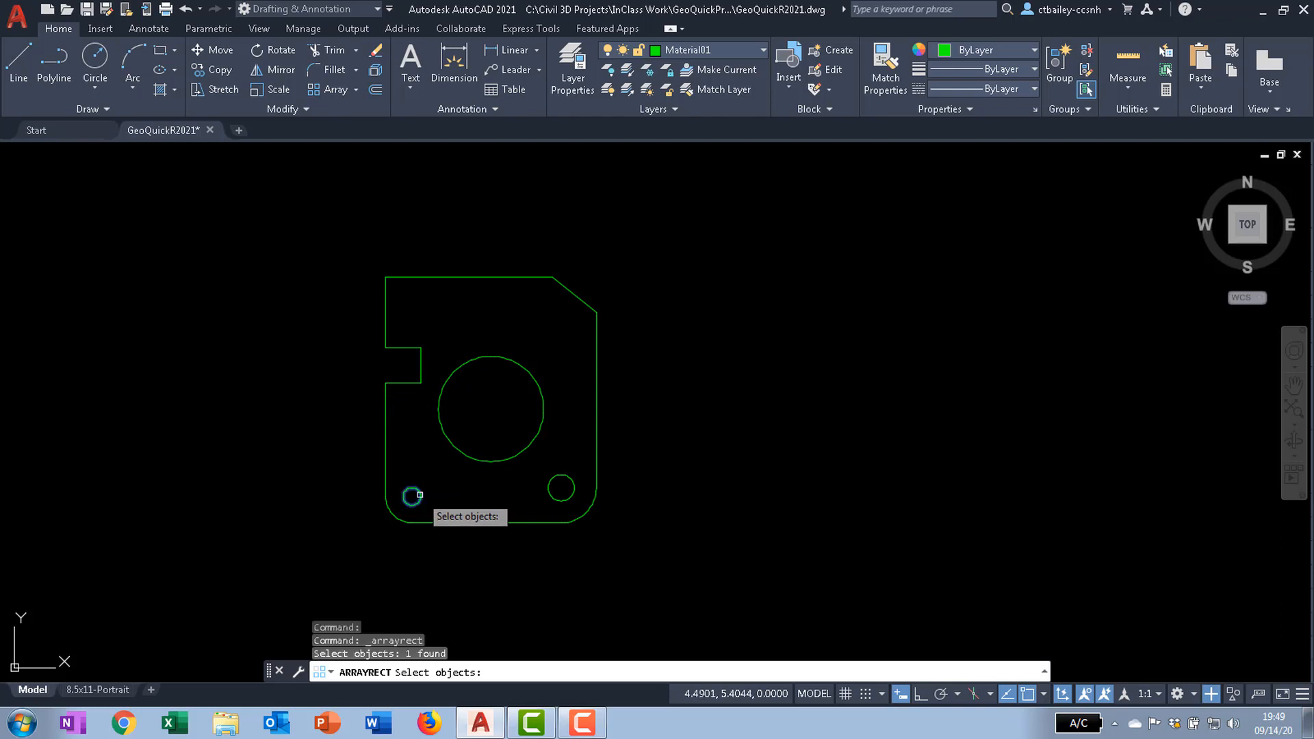
key(Return)
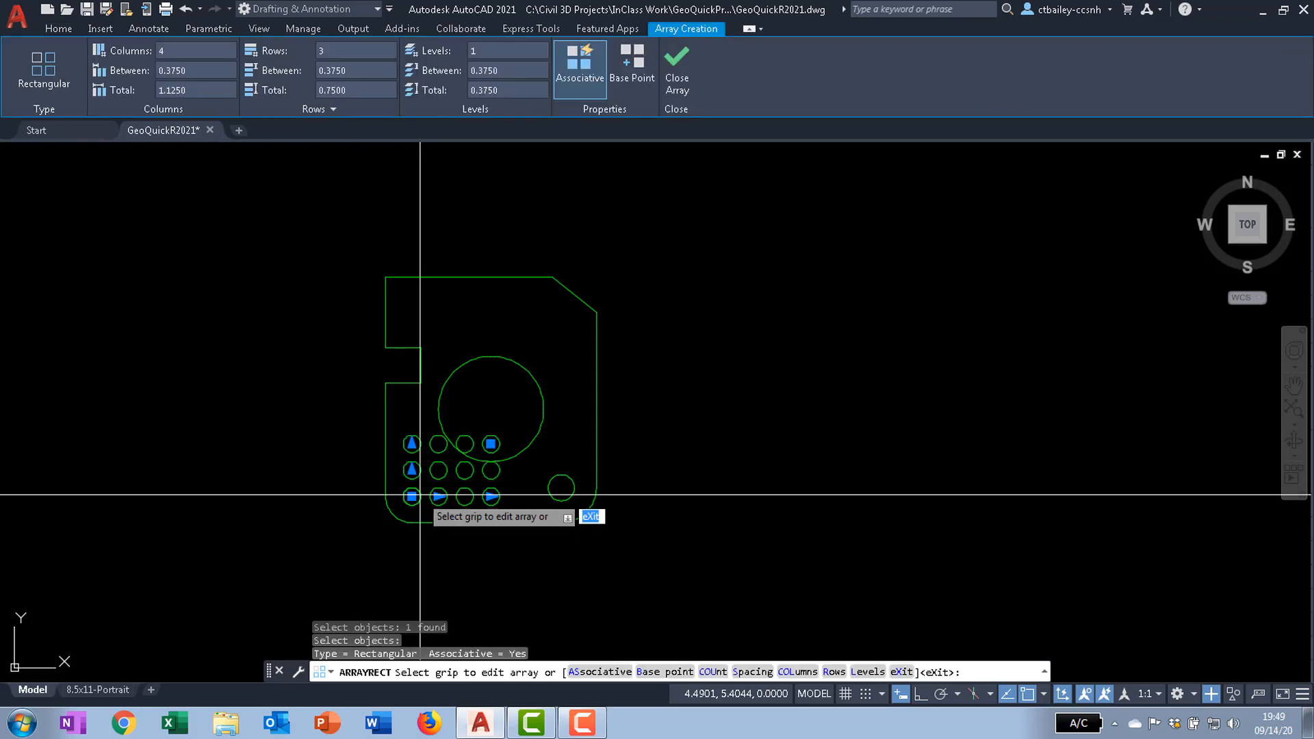
click(201, 52)
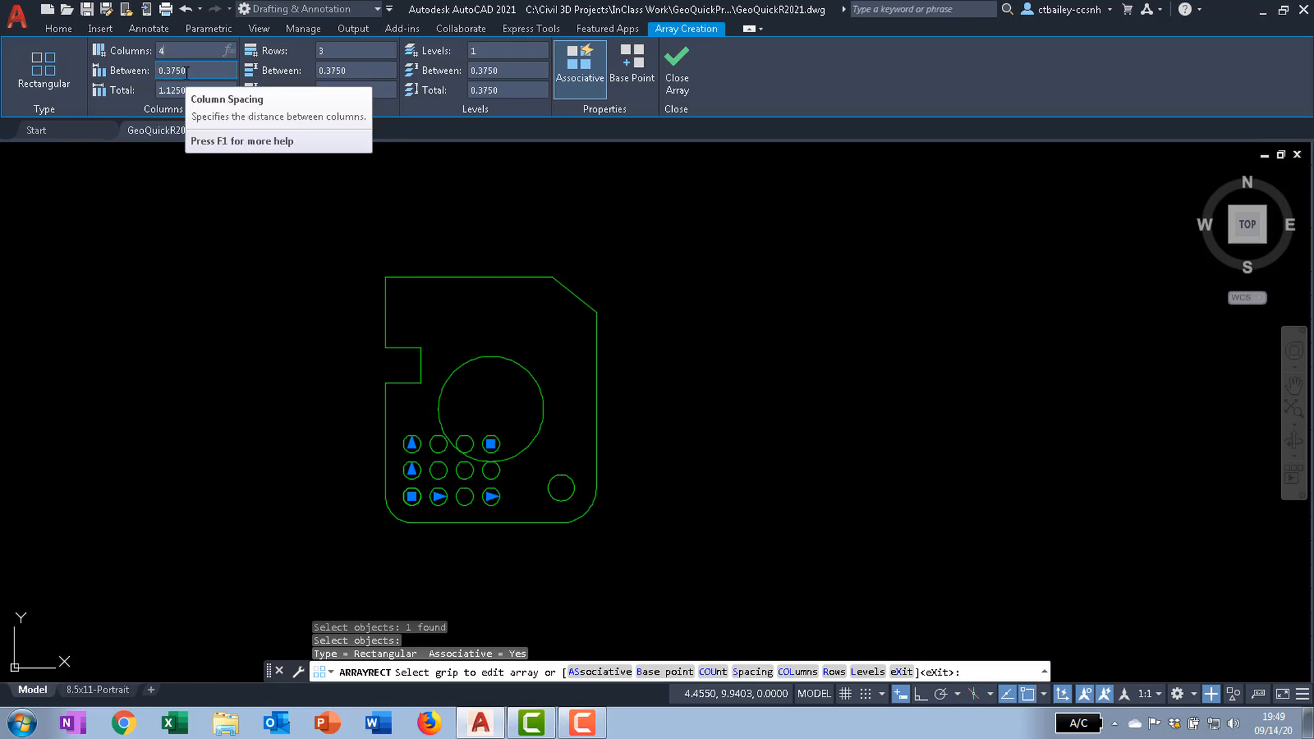
click(160, 71)
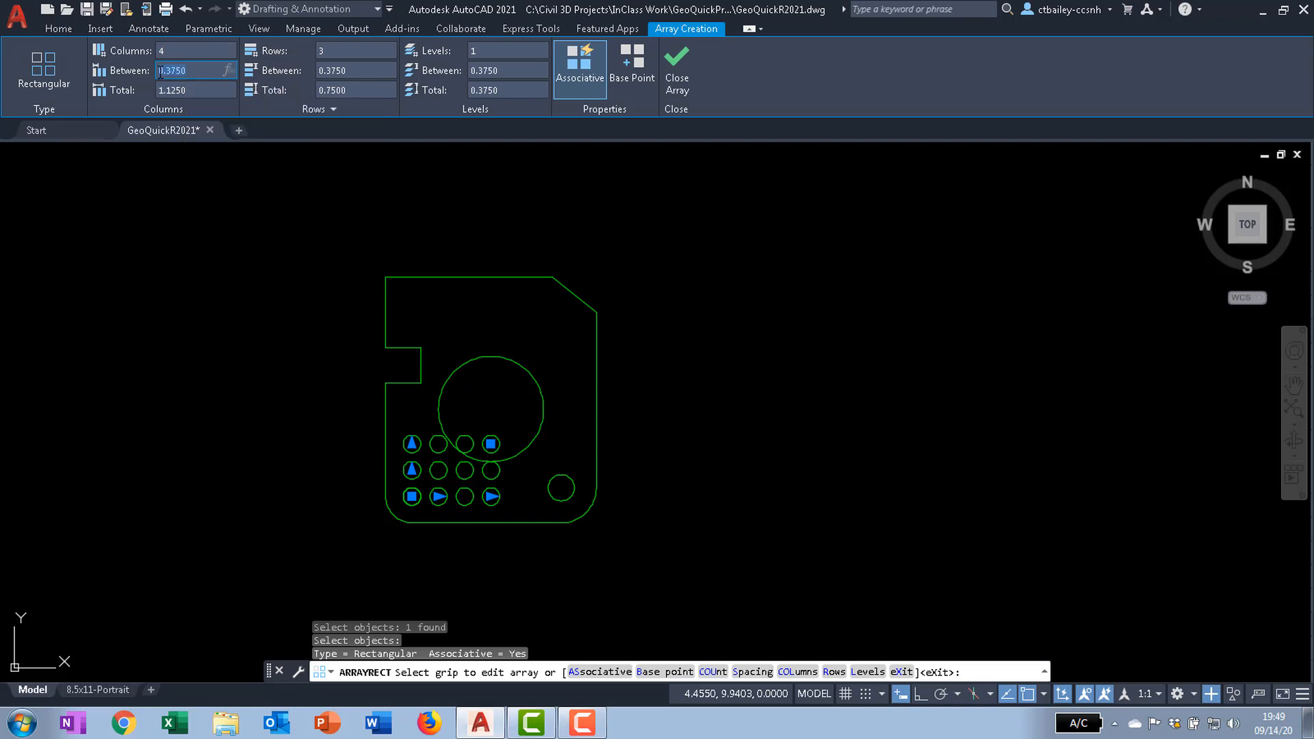
text(.375)
key(Return)
- Set the circle array to 2 rows spaced 2.75 apart, finish it, and save the drawing
click(325, 50)
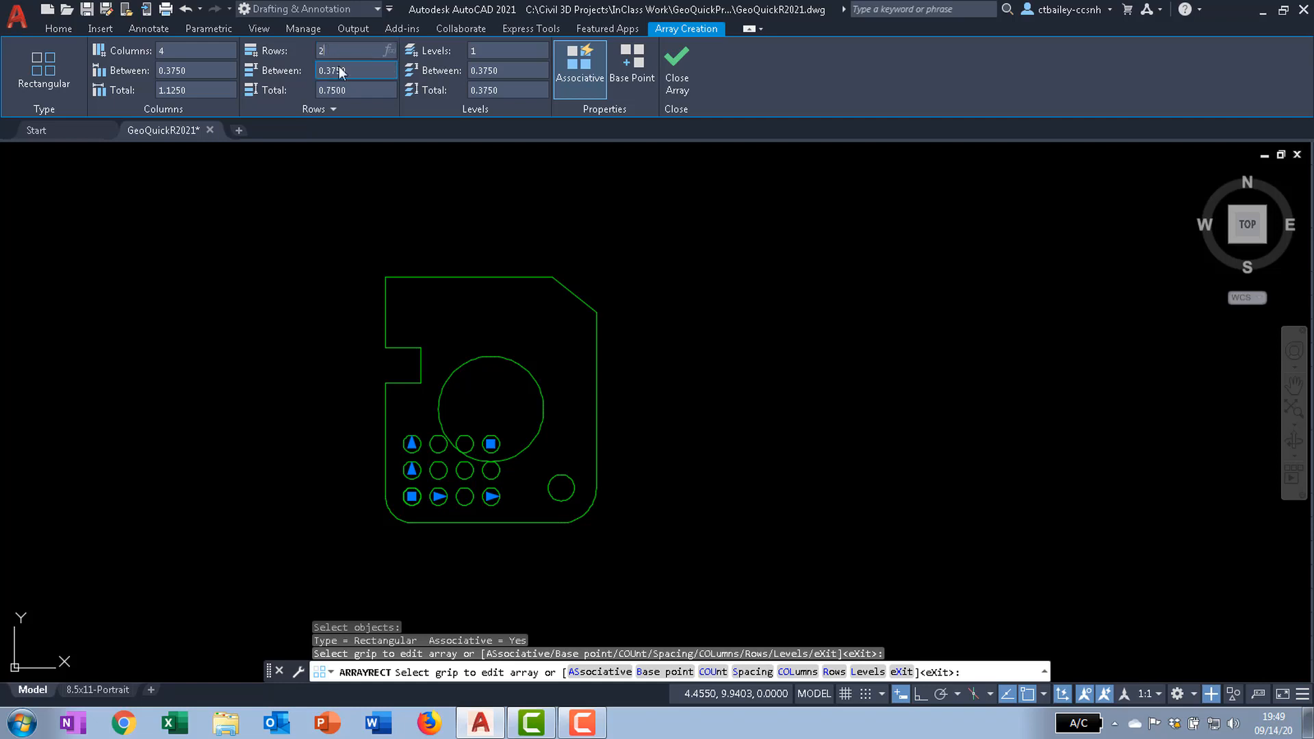
key(Return)
click(291, 70)
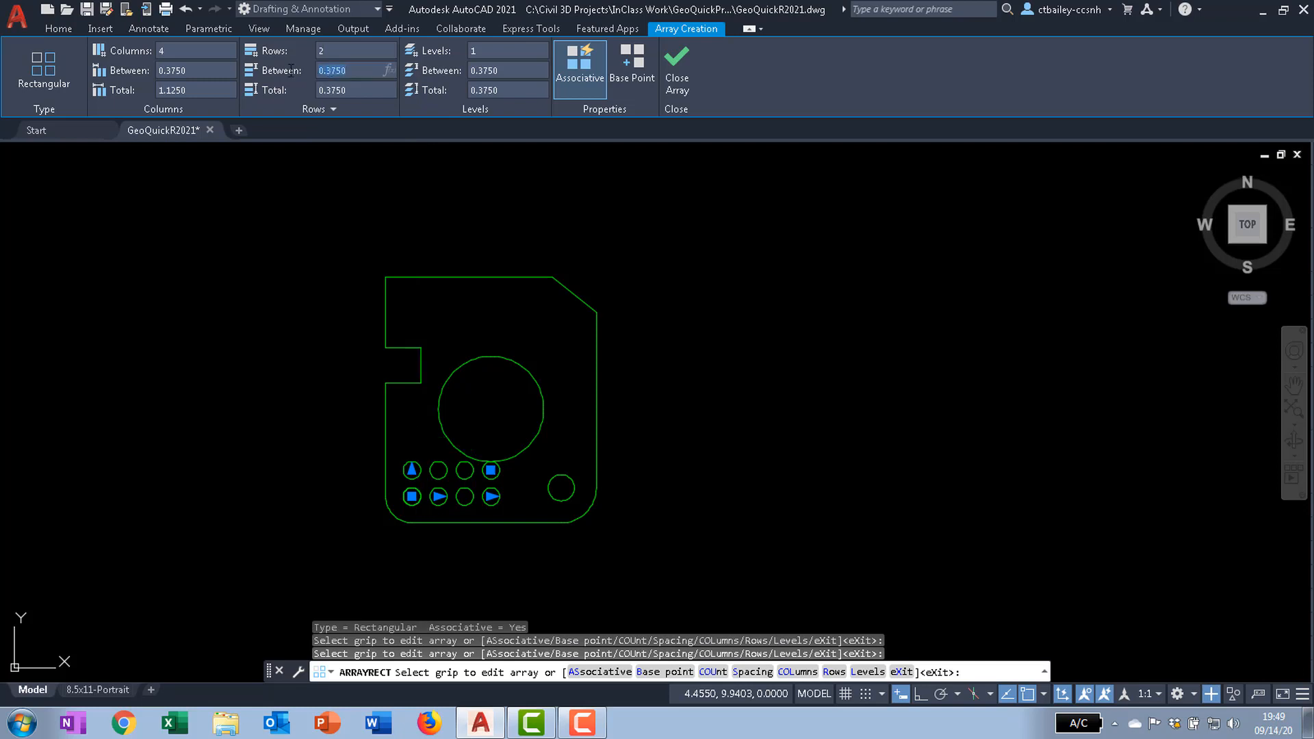
text(2.75)
key(Return)
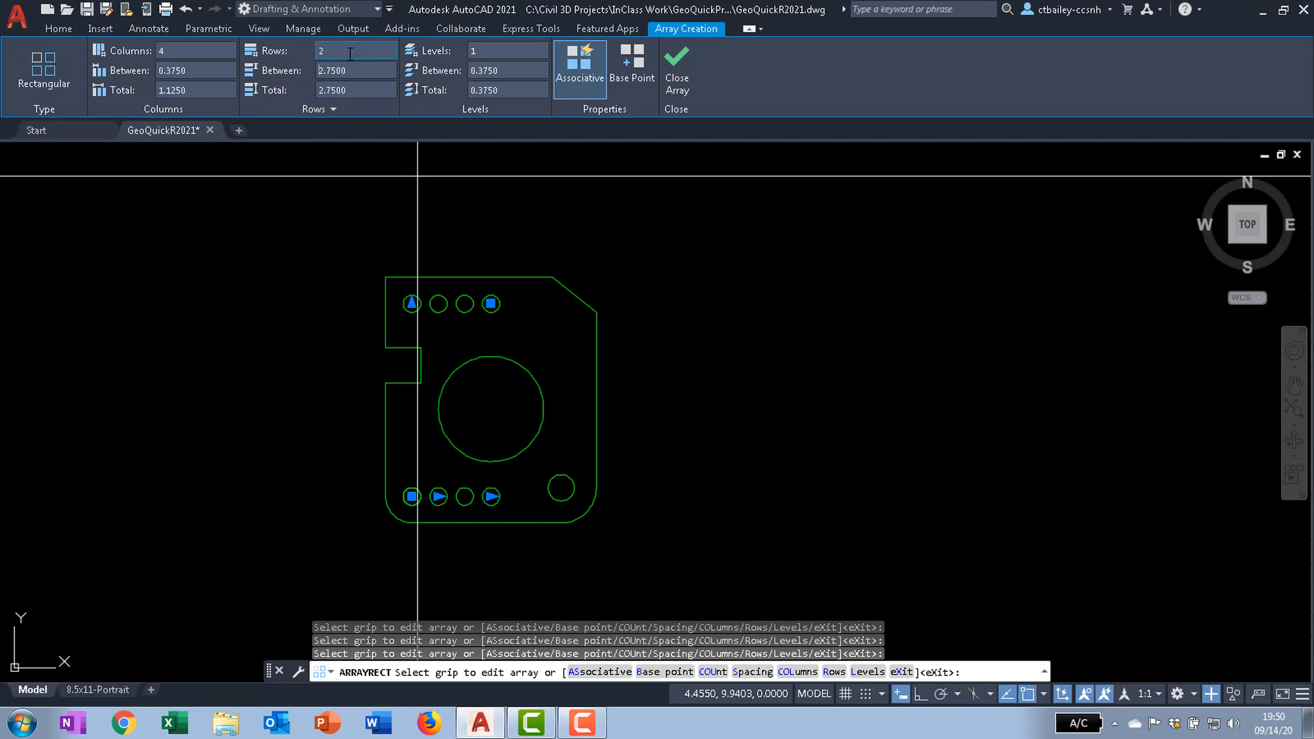
key(Return)
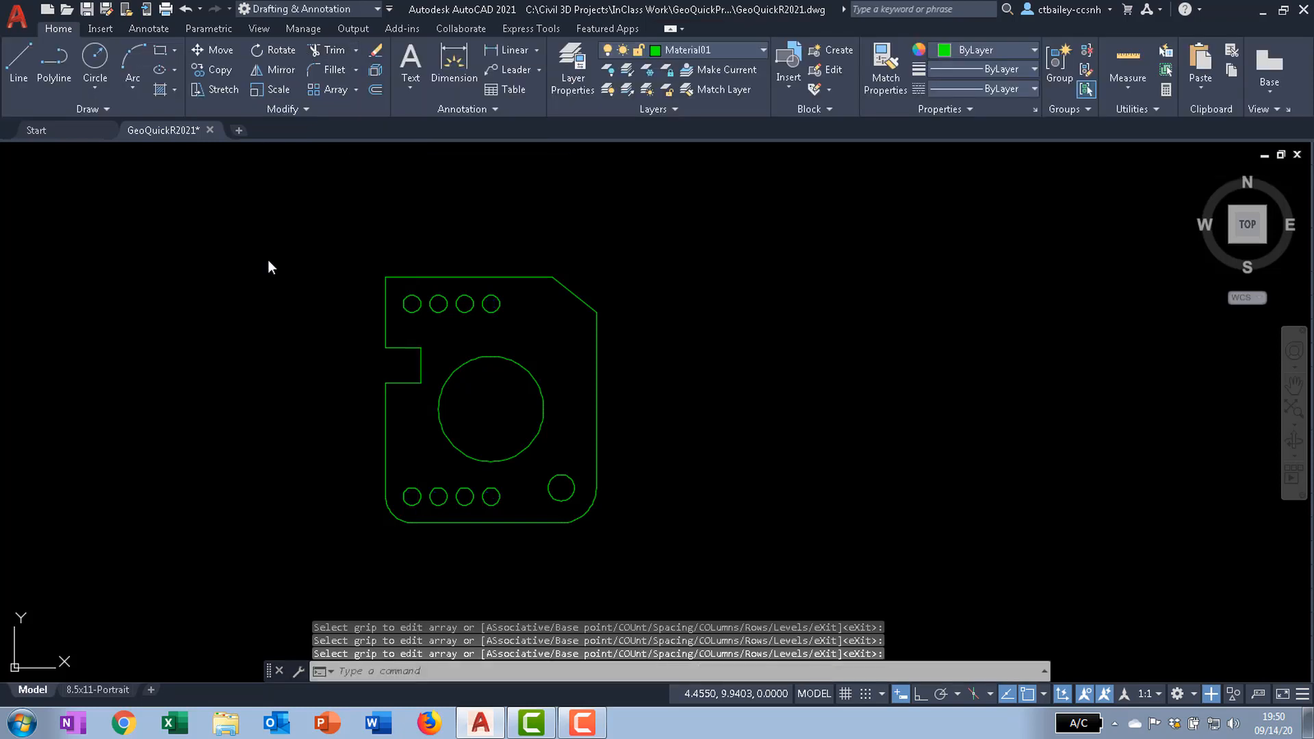
click(86, 8)
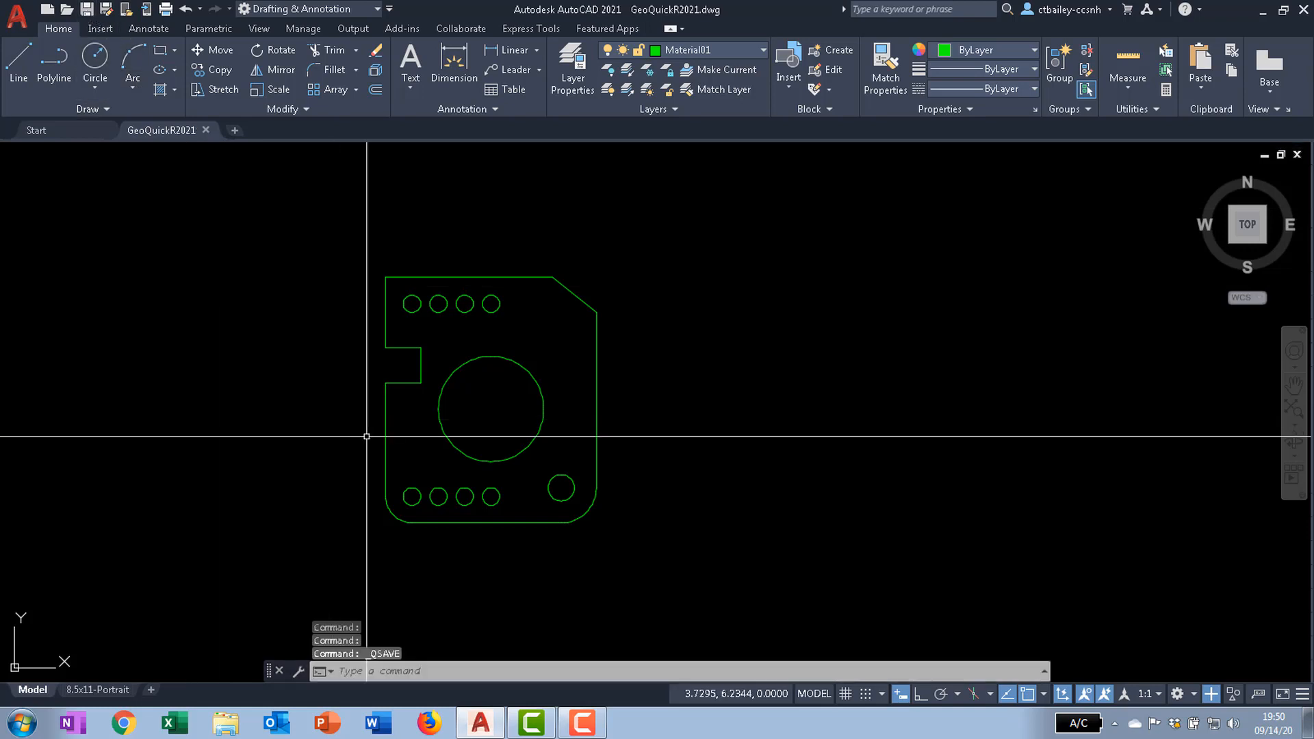